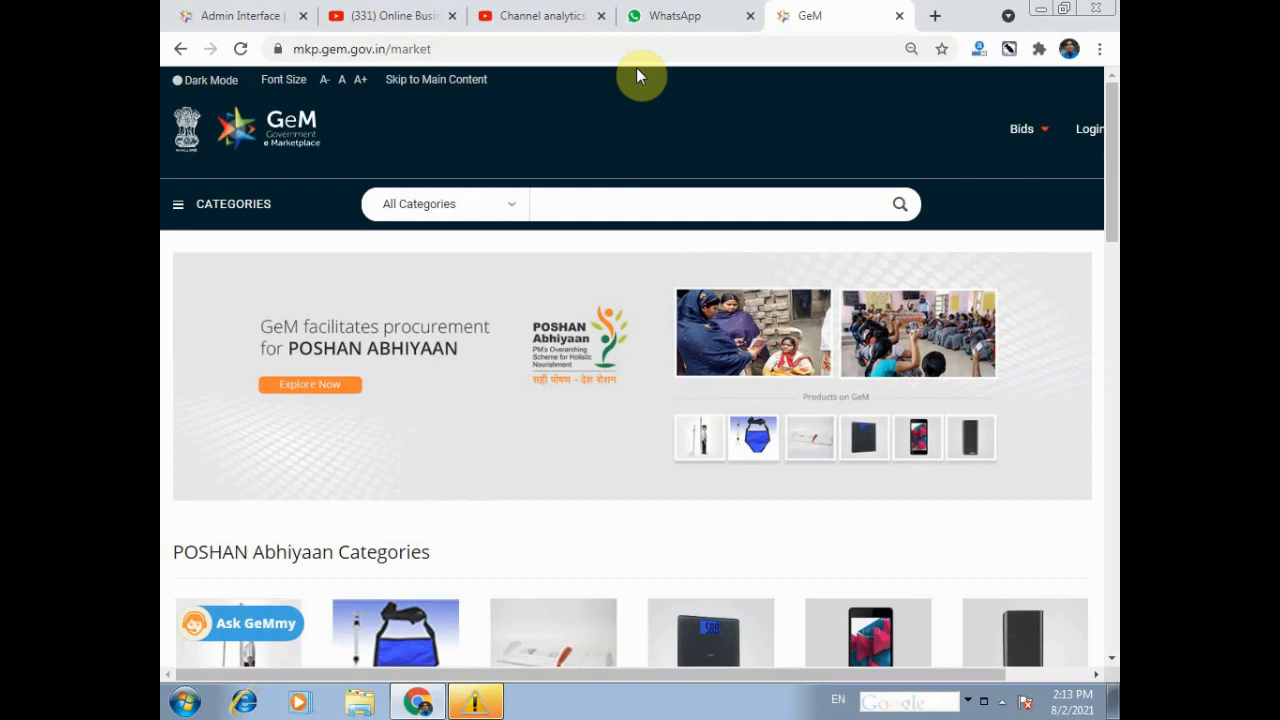
Search the marketplace across all categories for "compatible cartridge" and look through the listed products
click(612, 202)
text(compatible cartridge)
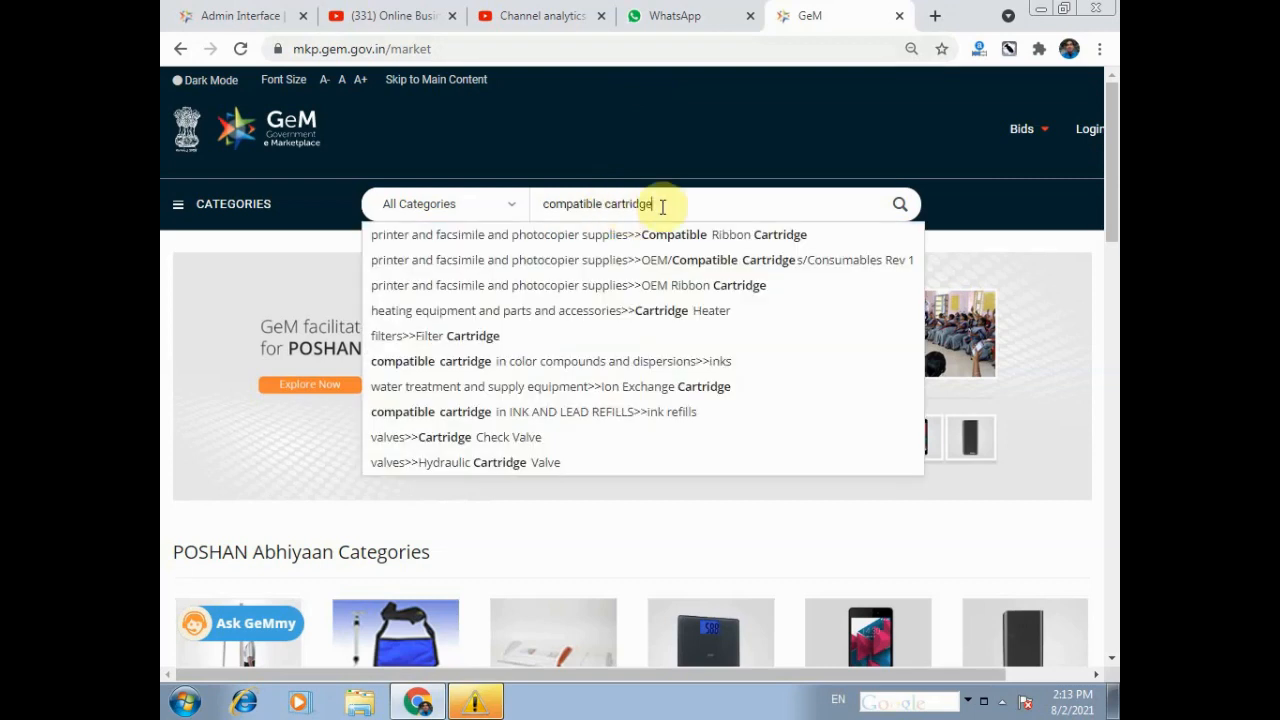
key(Return)
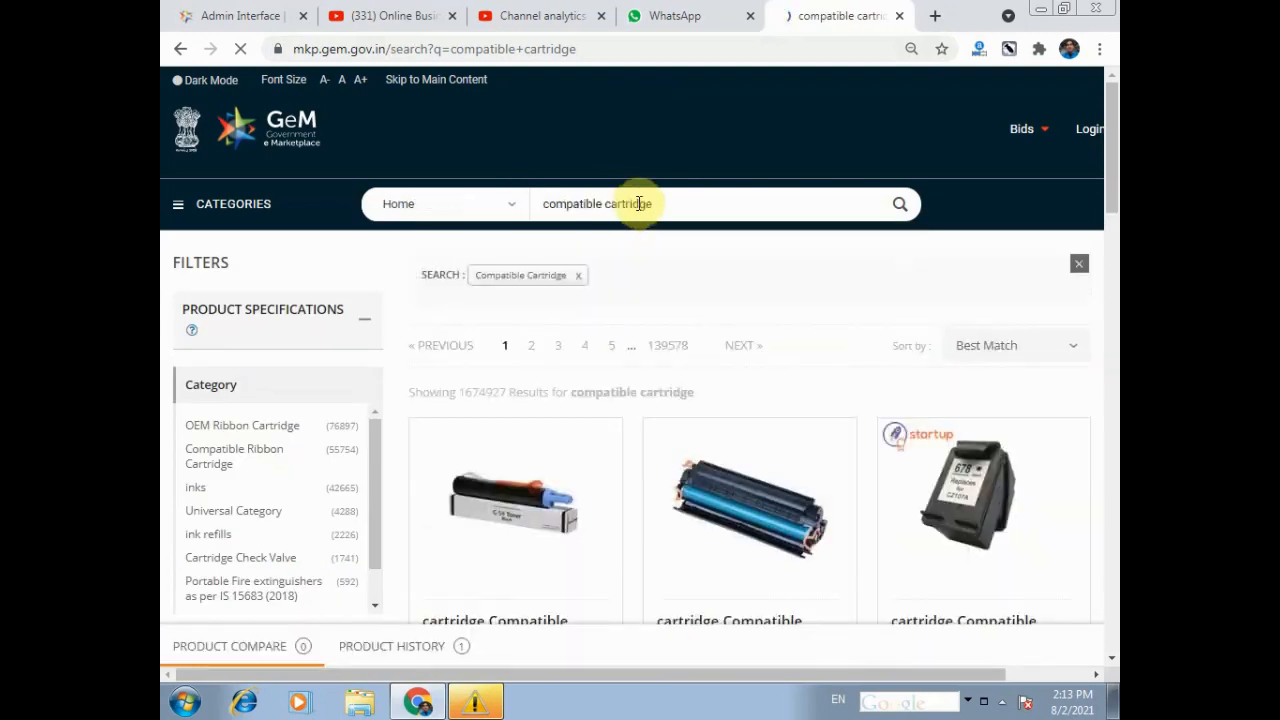
drag(1111, 109, 1113, 188)
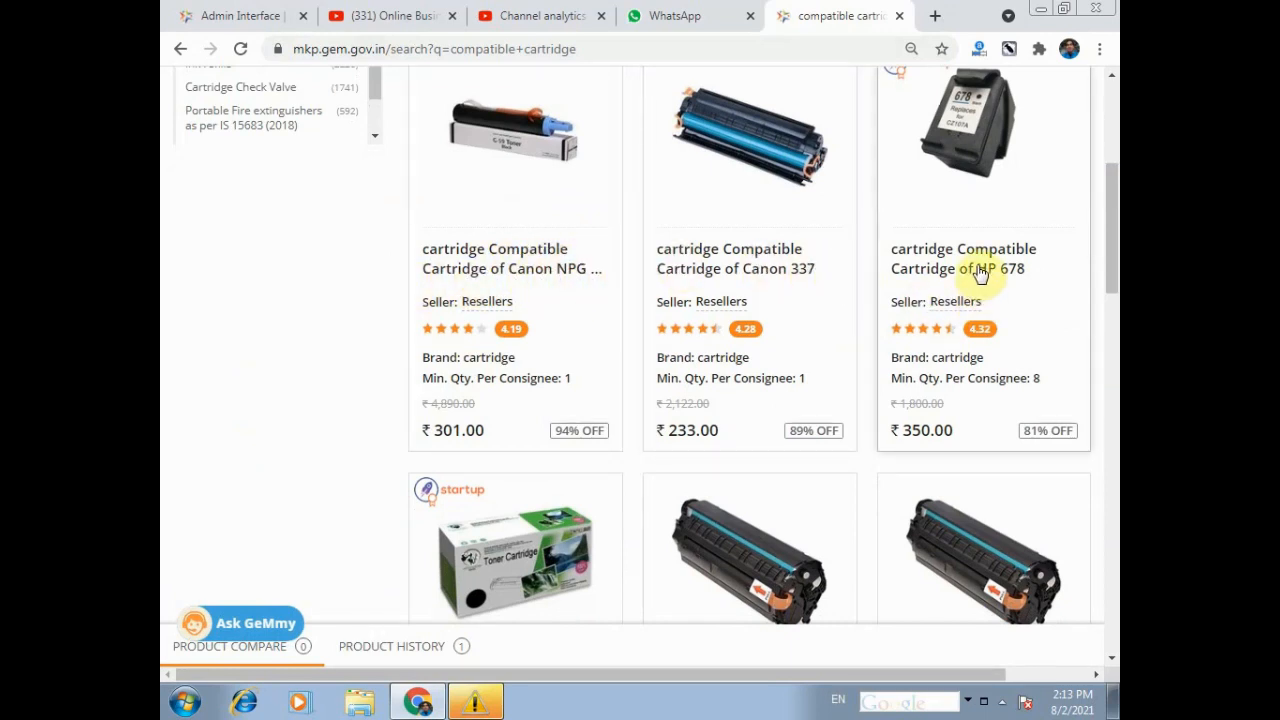
drag(1113, 207, 1112, 245)
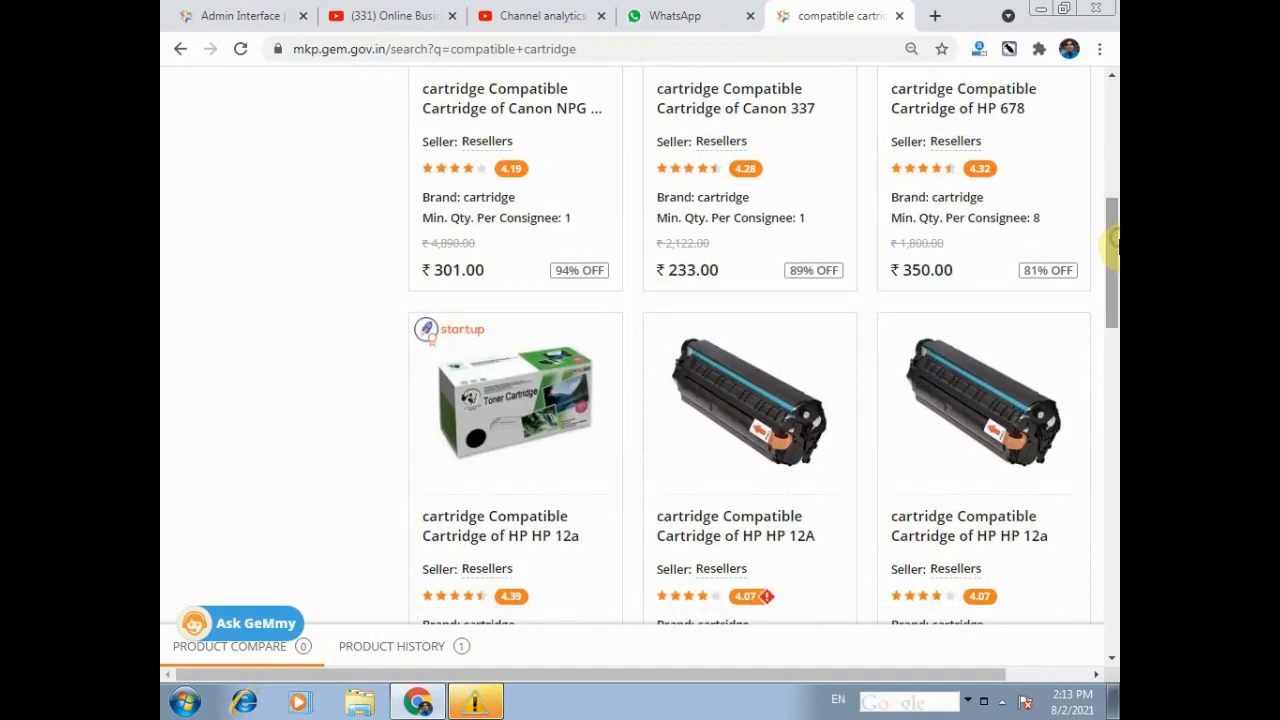
Open the compatible cartridge listing for Canon 337 in a separate tab and view its product page
right_click(773, 92)
click(818, 104)
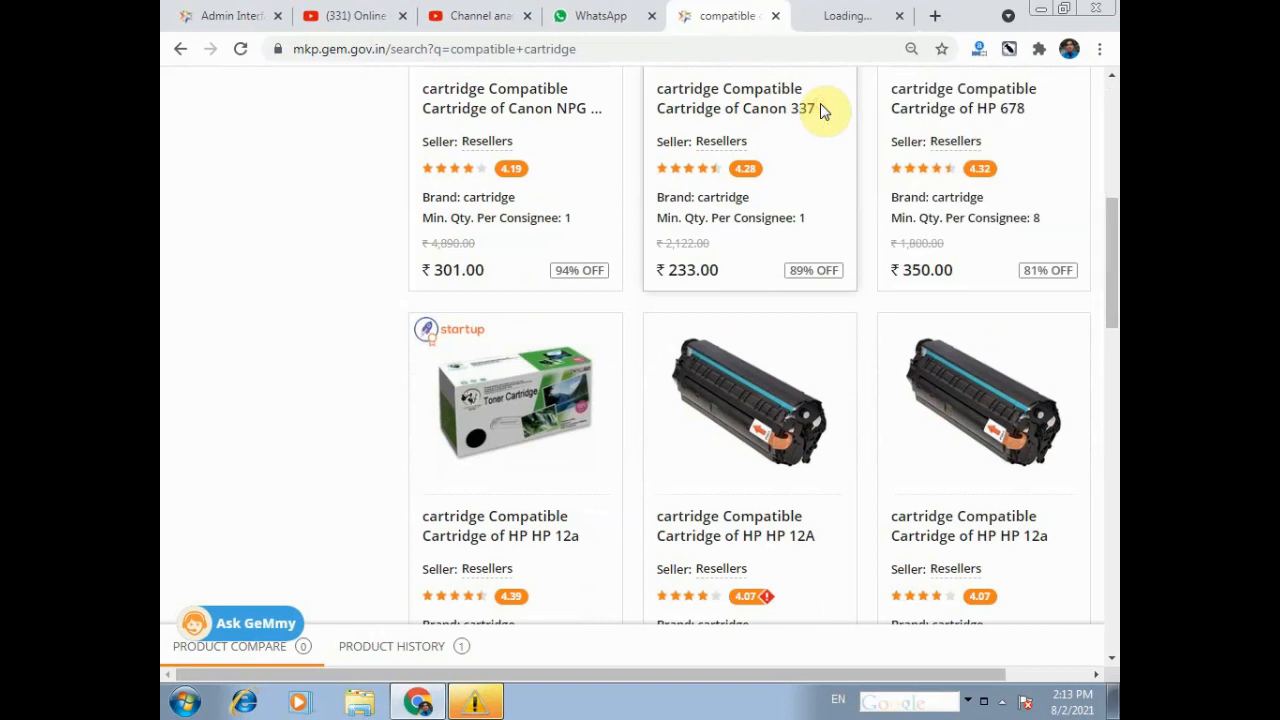
click(842, 10)
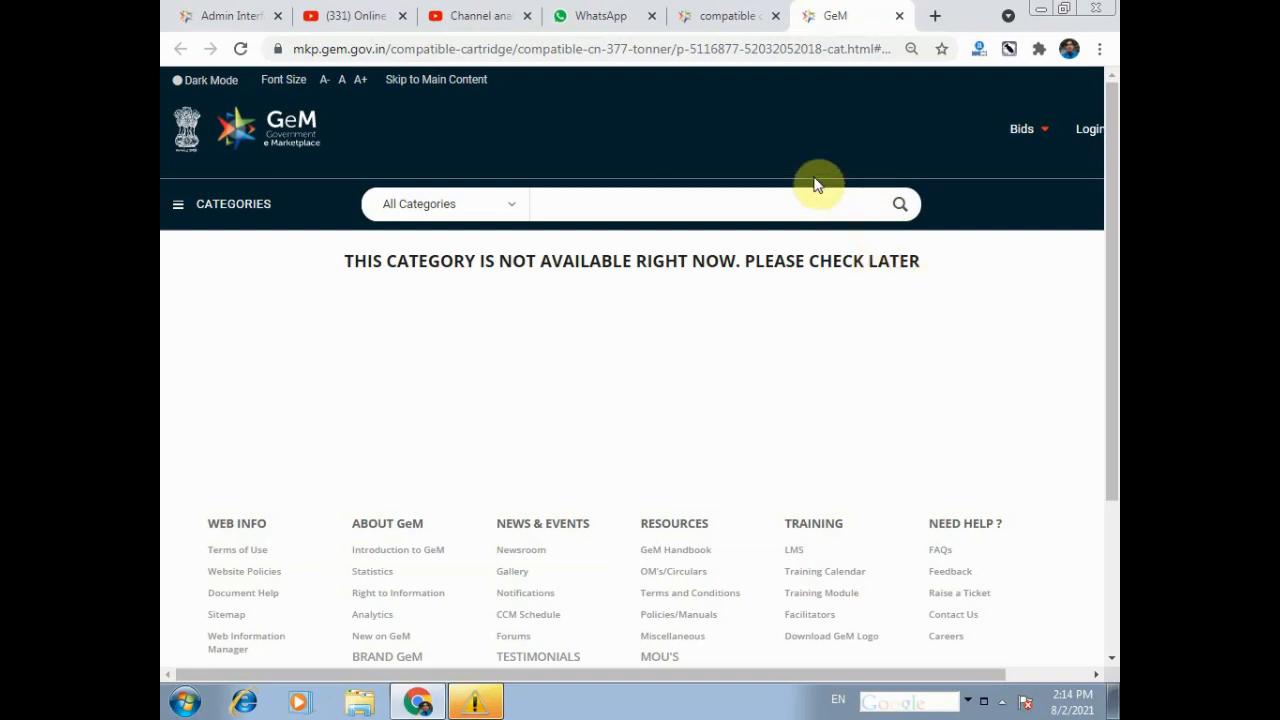
Return to the GeM seller admin page and start adding a new product offering to the catalogue
click(224, 25)
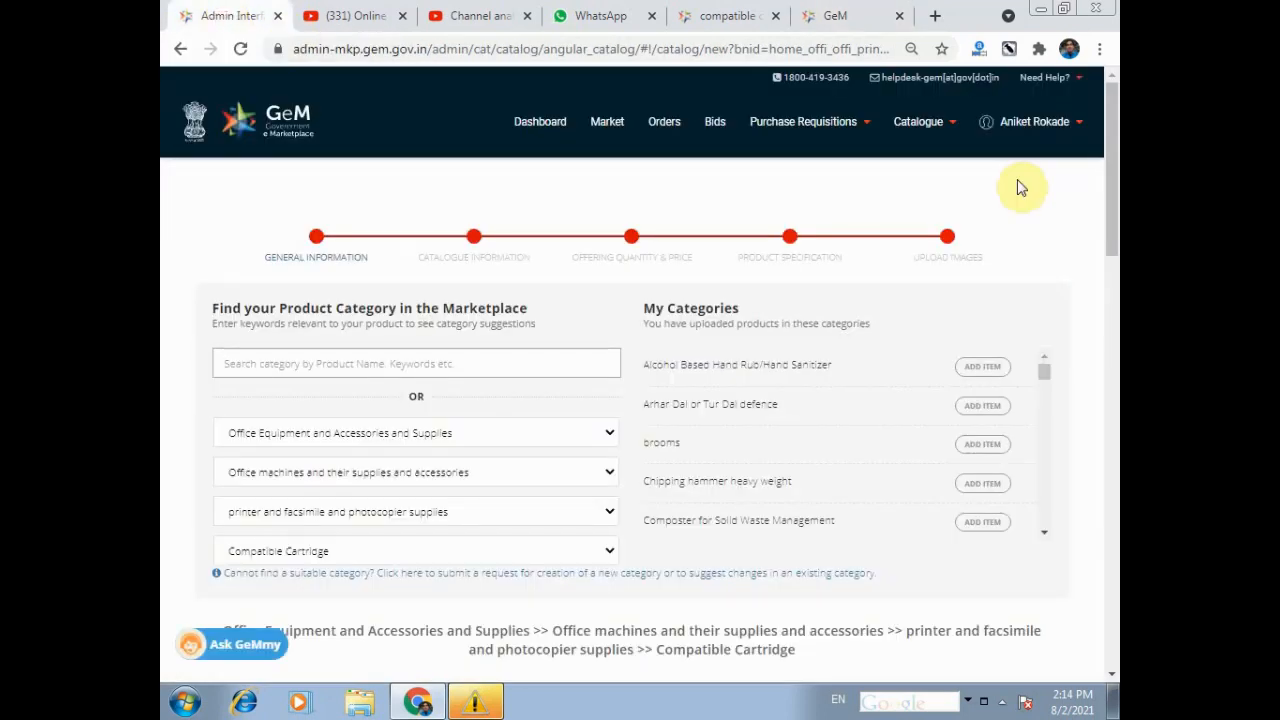
mouse_move(803, 121)
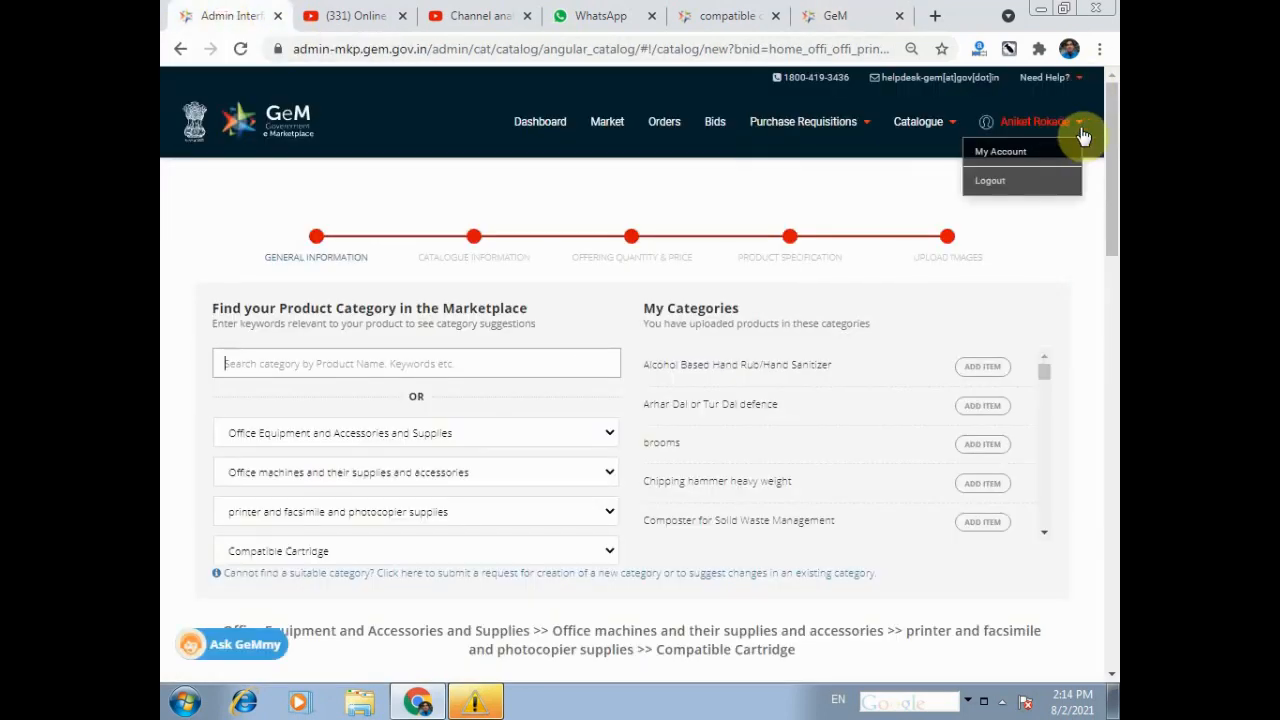
mouse_move(912, 124)
mouse_move(888, 155)
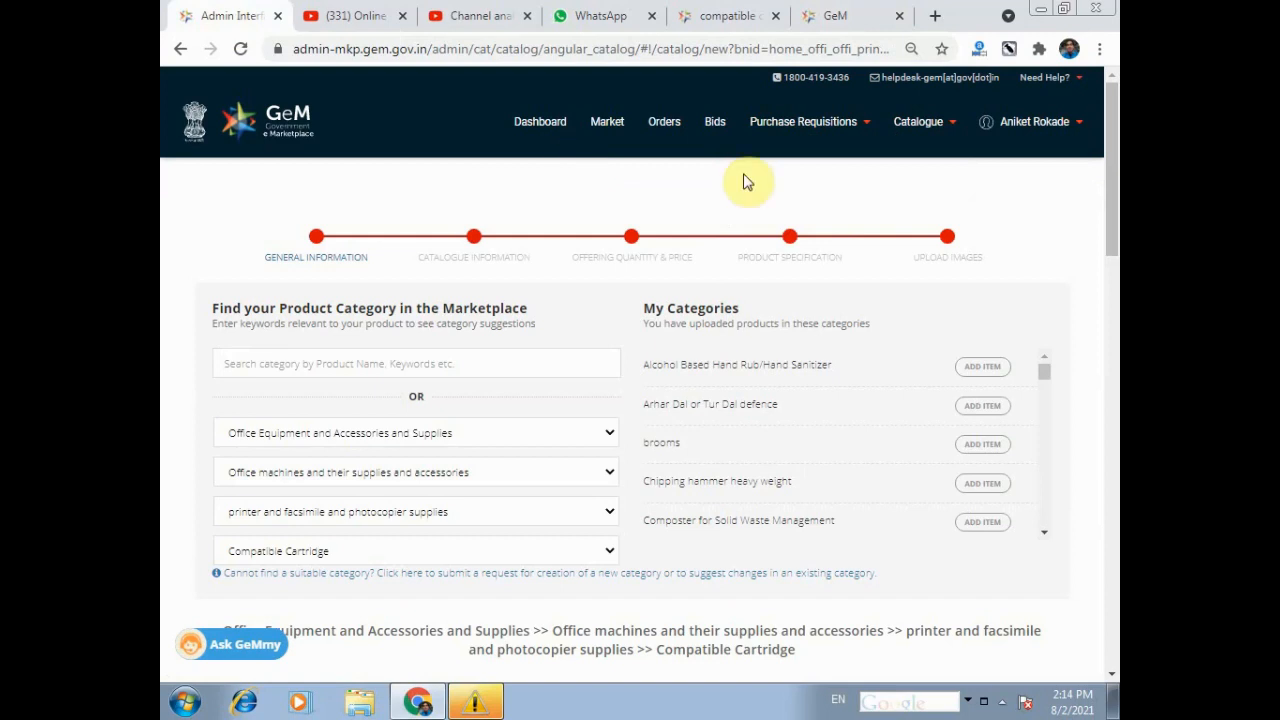
mouse_move(966, 123)
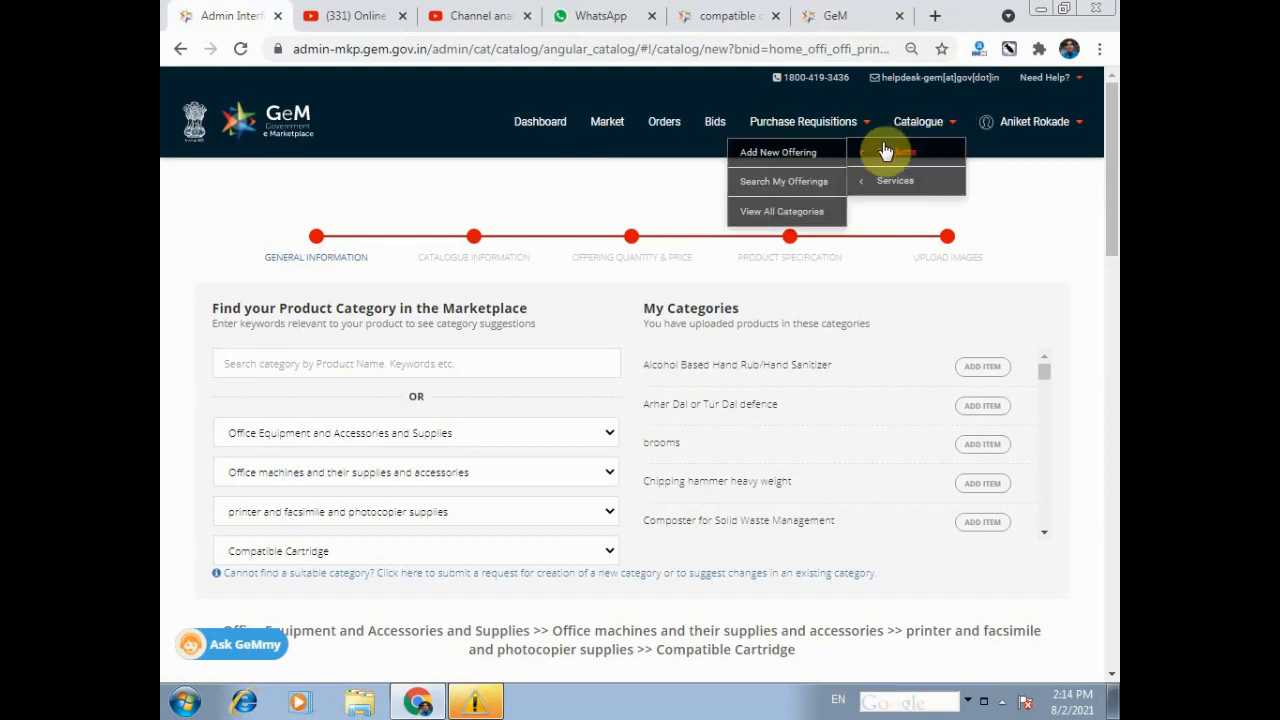
click(779, 151)
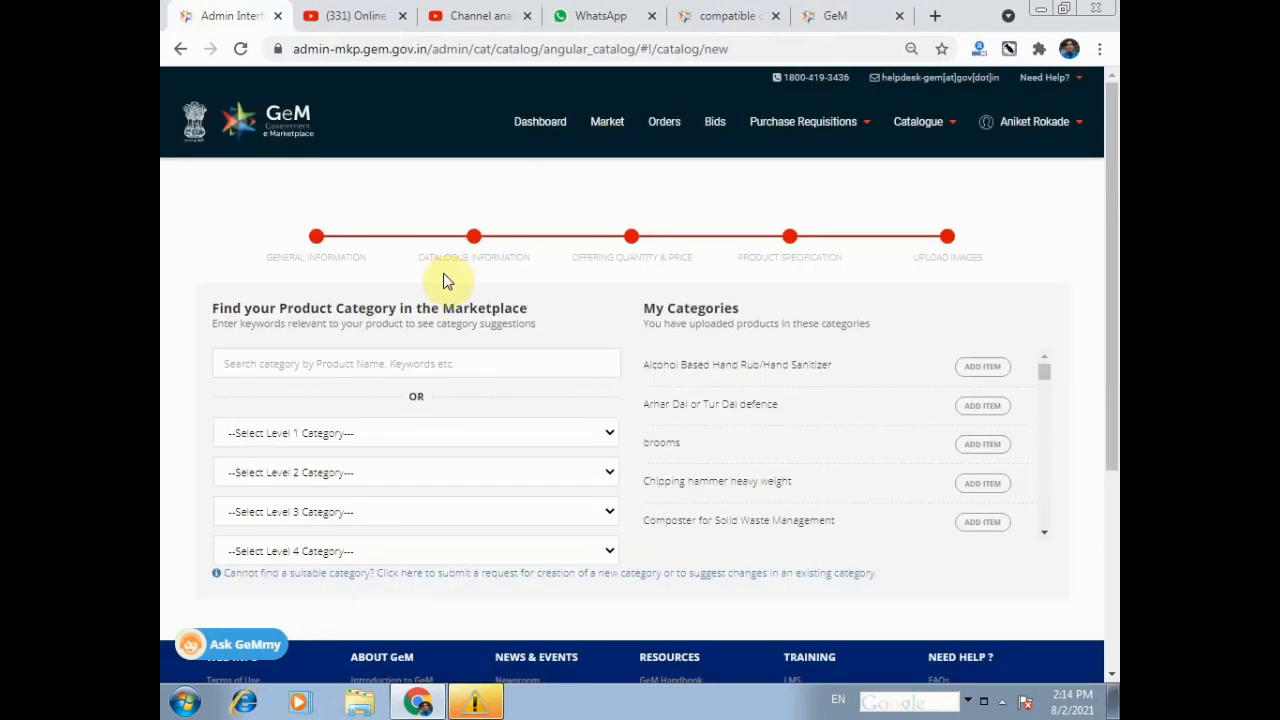
Search the product categories for "toner" and choose Compatible Ribbon Cartridge under printer and facsimile and photocopier supplies
click(367, 363)
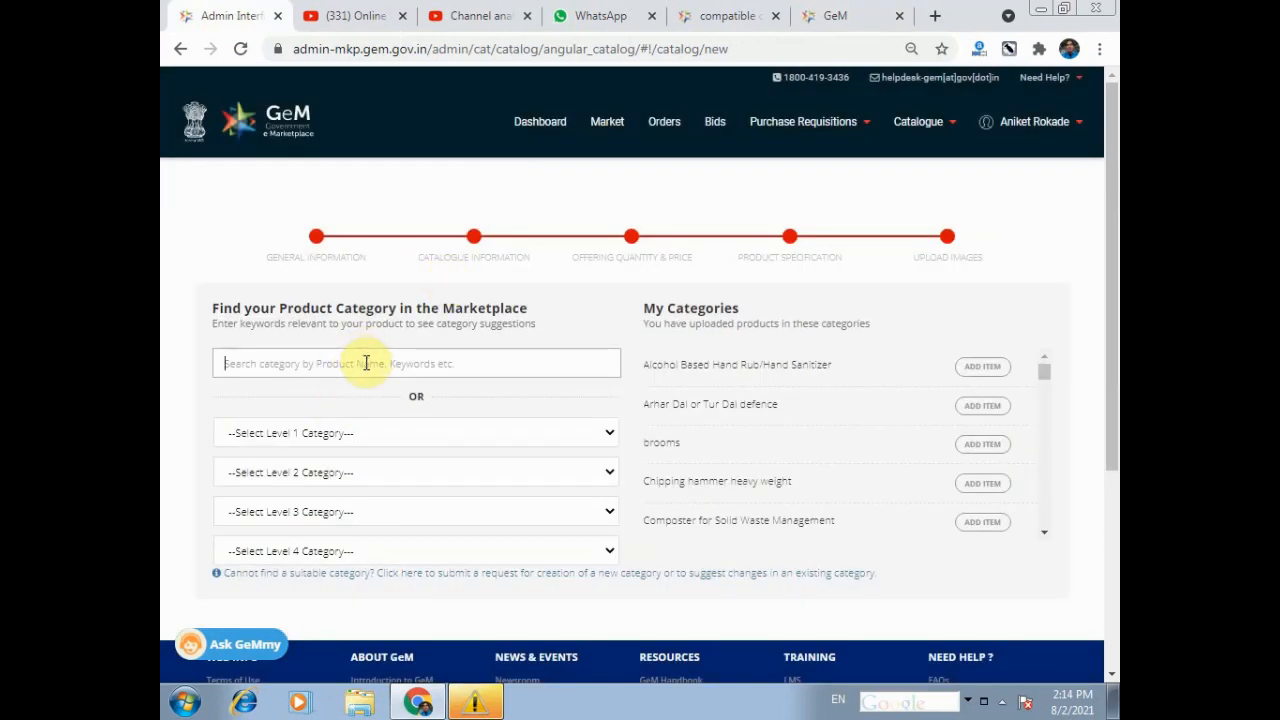
text(toner)
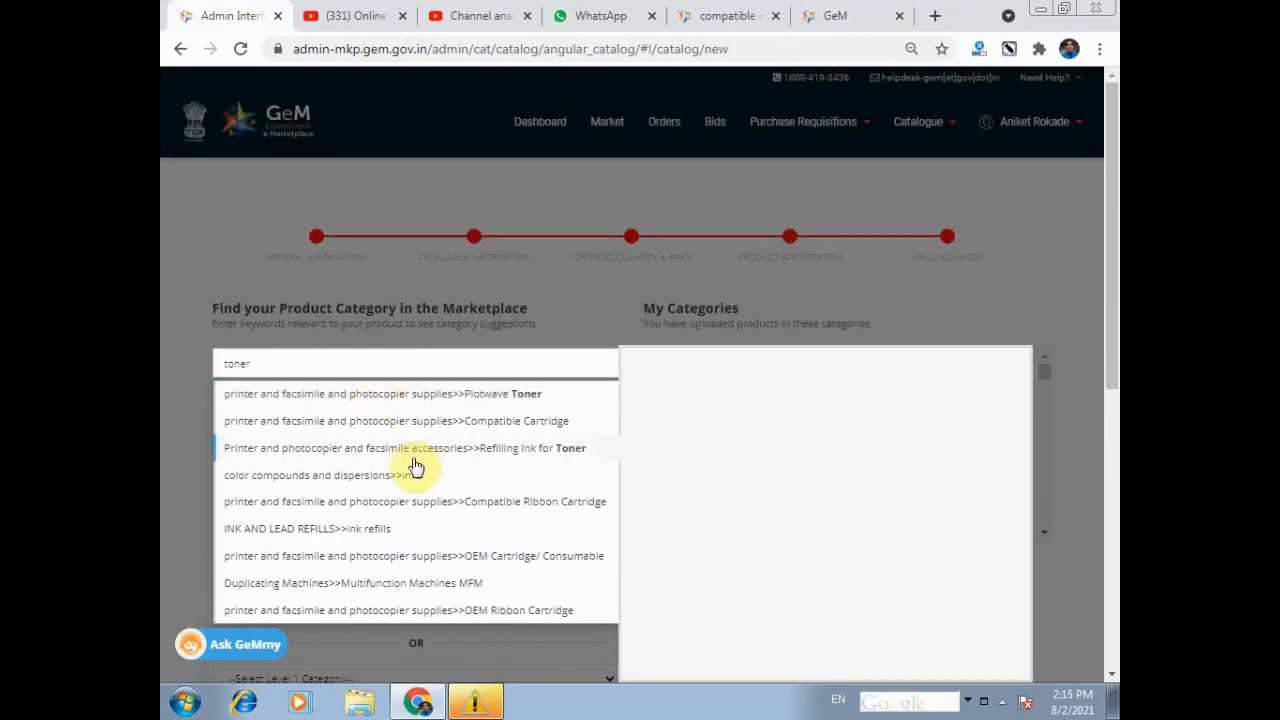
mouse_move(412, 457)
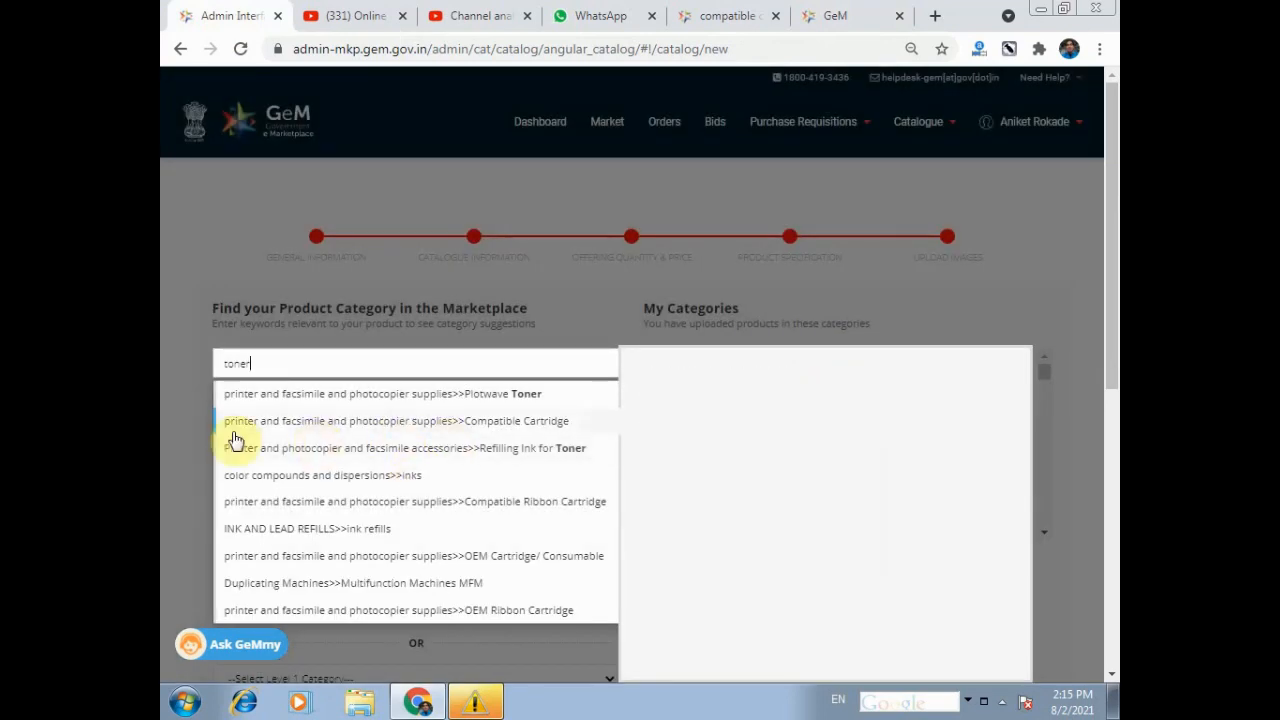
mouse_move(486, 434)
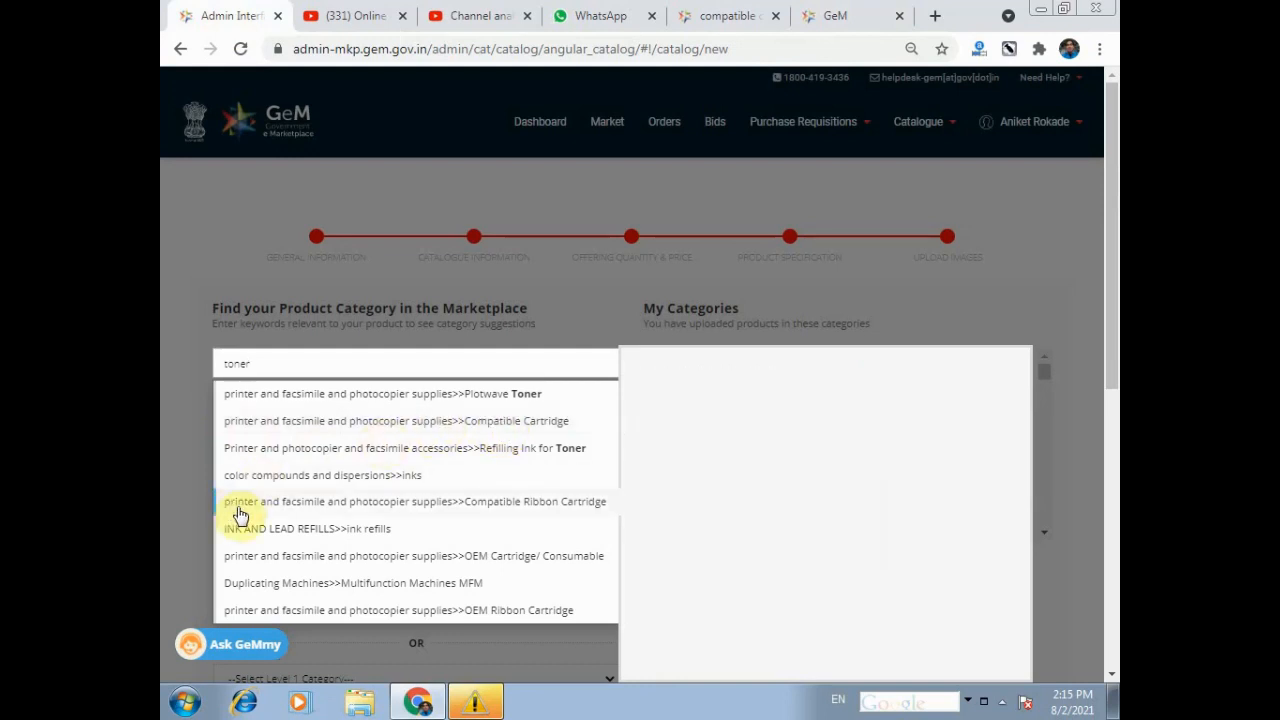
mouse_move(491, 508)
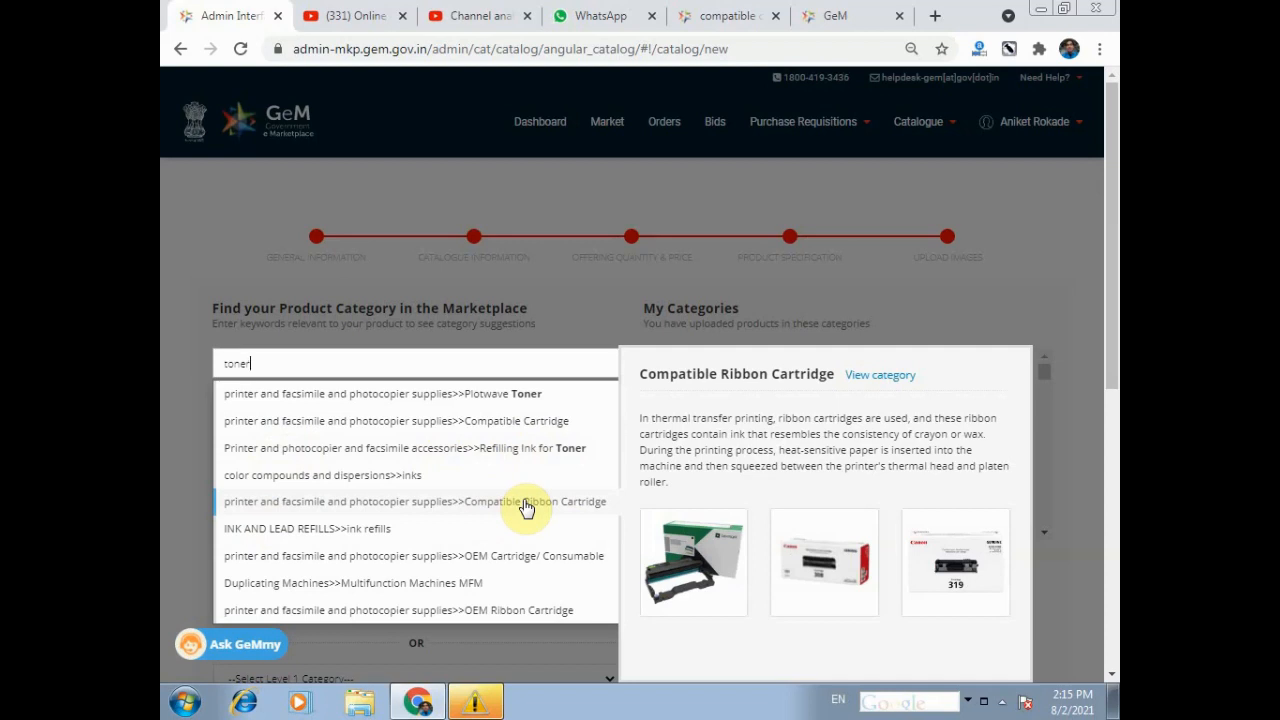
click(527, 508)
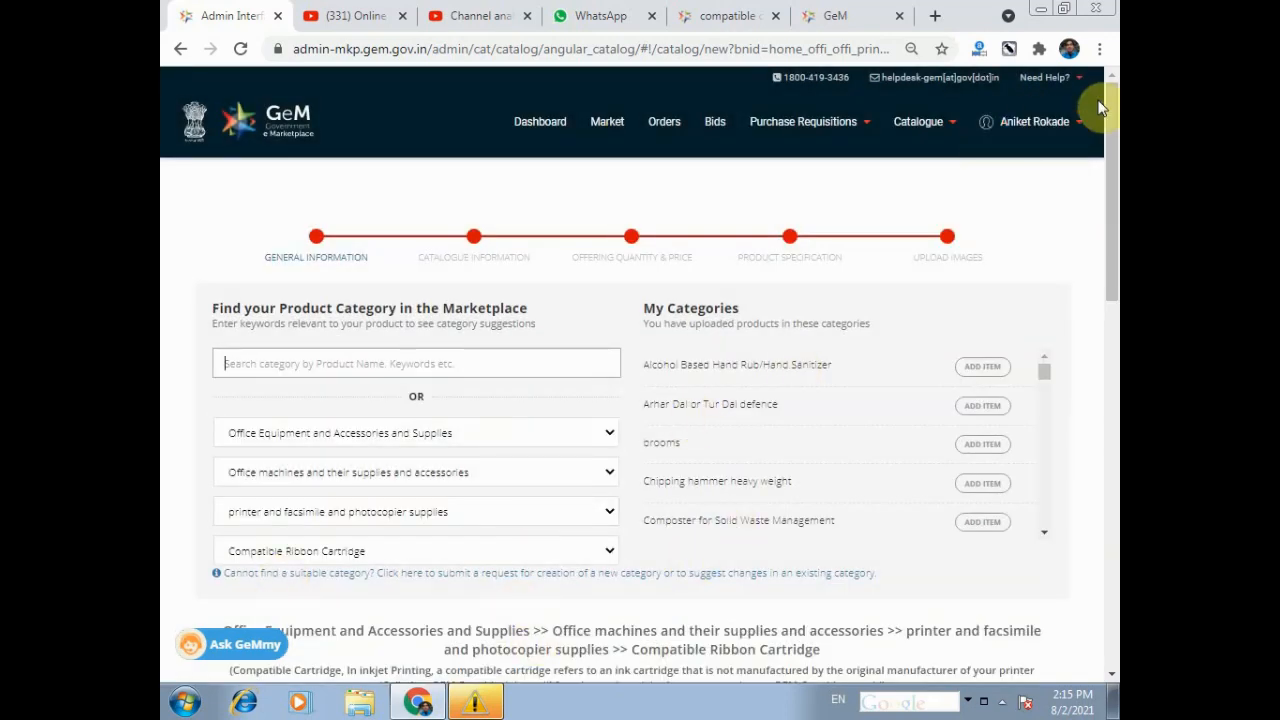
Set the Brand/OEM of the Compatible Ribbon Cartridge to Unbranded in the general information section
drag(1112, 118, 1112, 331)
click(520, 252)
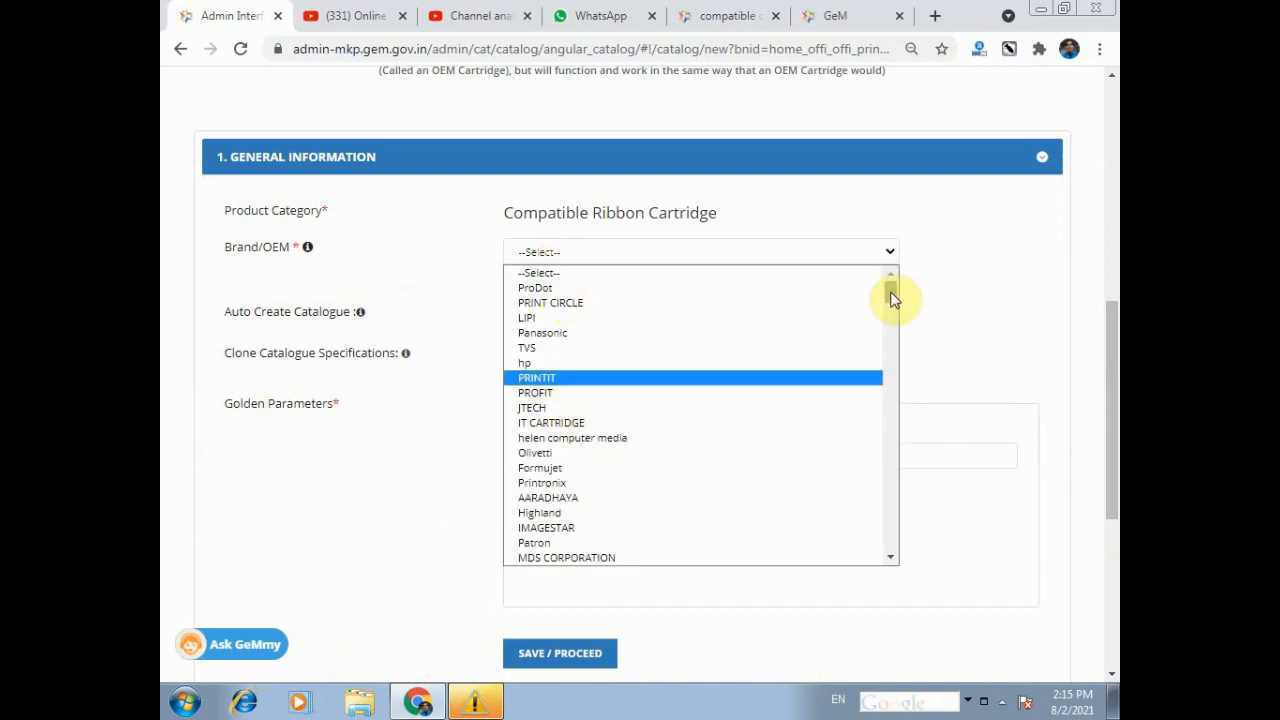
drag(893, 297, 937, 560)
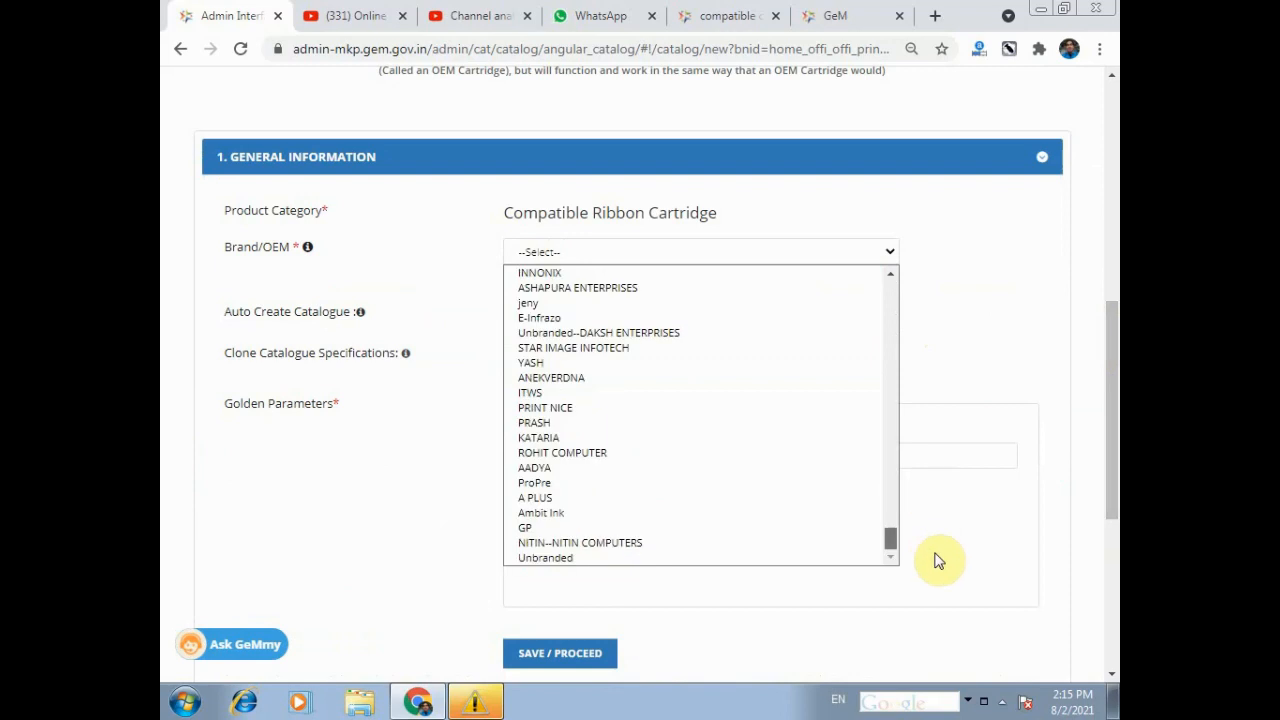
click(532, 563)
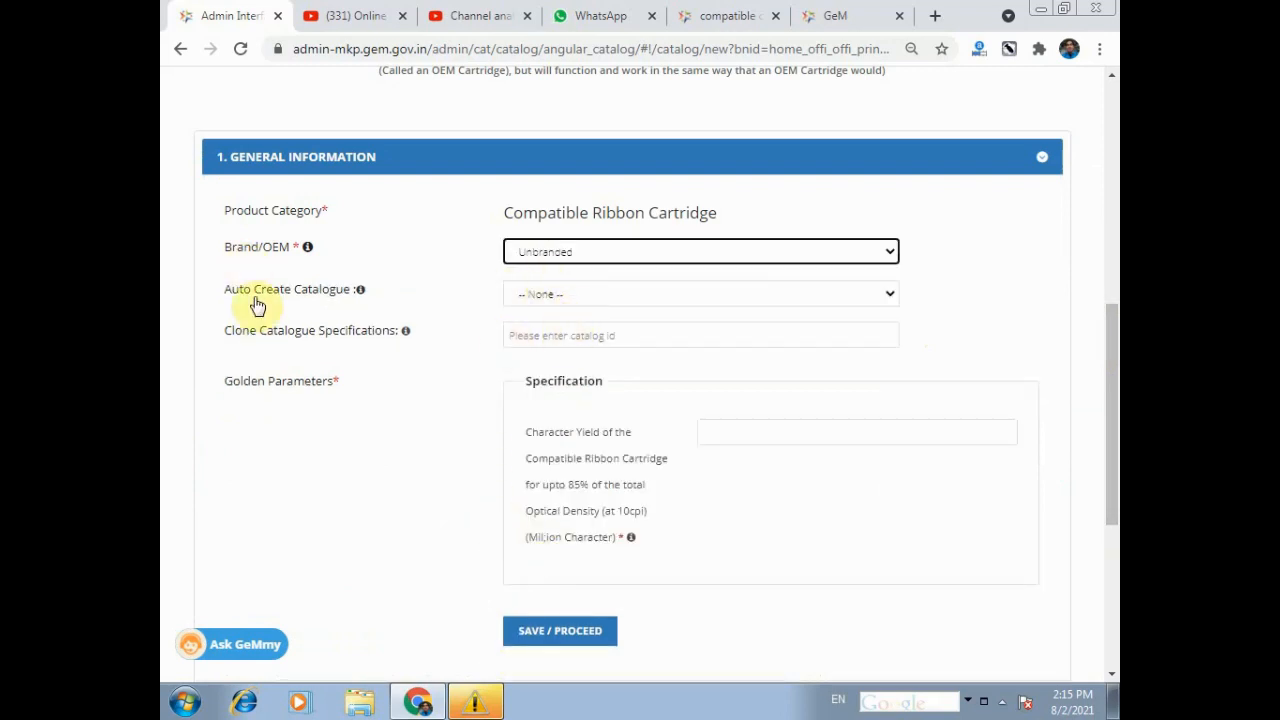
Examine the character yield golden parameter and check its value on the existing HP Q2612A toner listing
mouse_move(390, 302)
drag(1109, 343, 1112, 370)
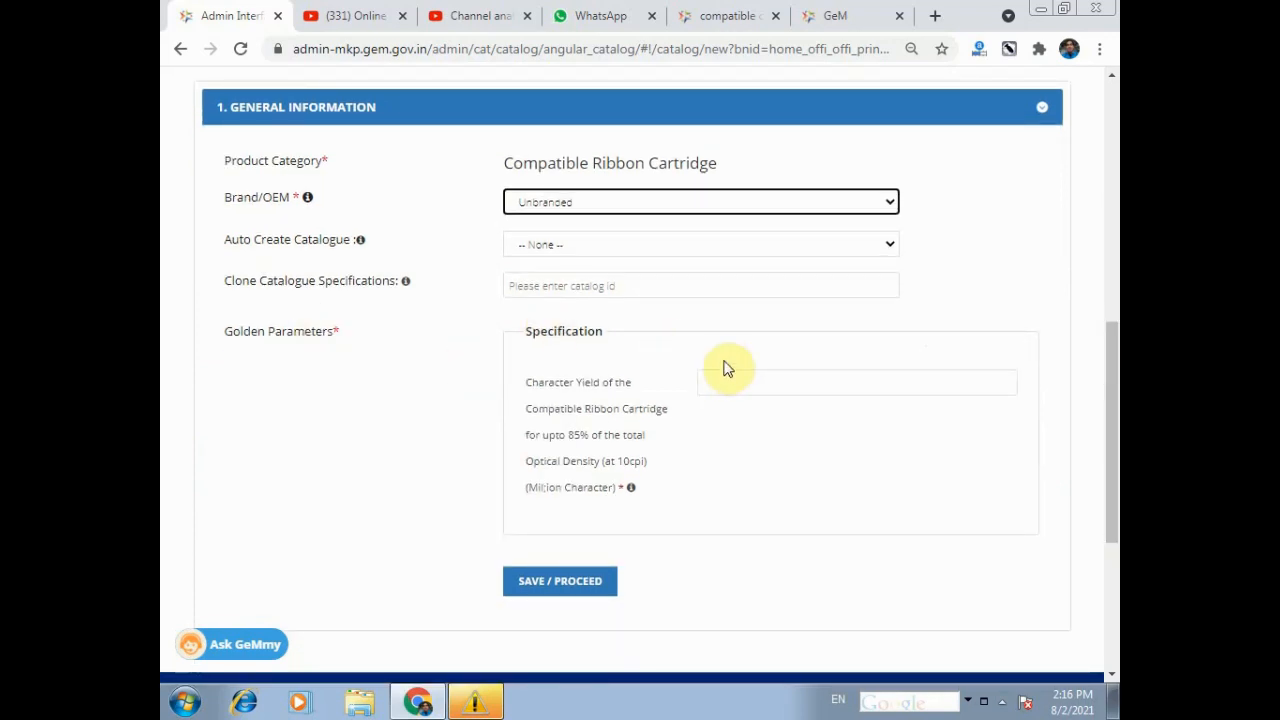
click(761, 390)
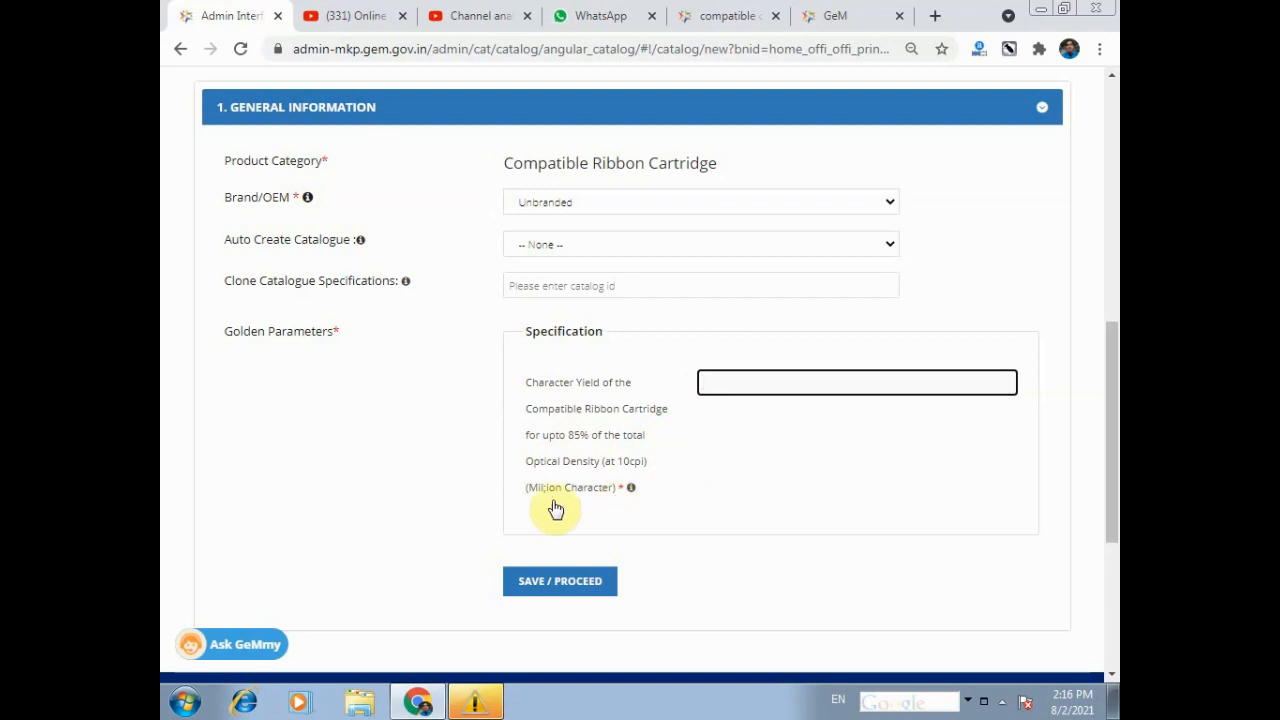
click(632, 494)
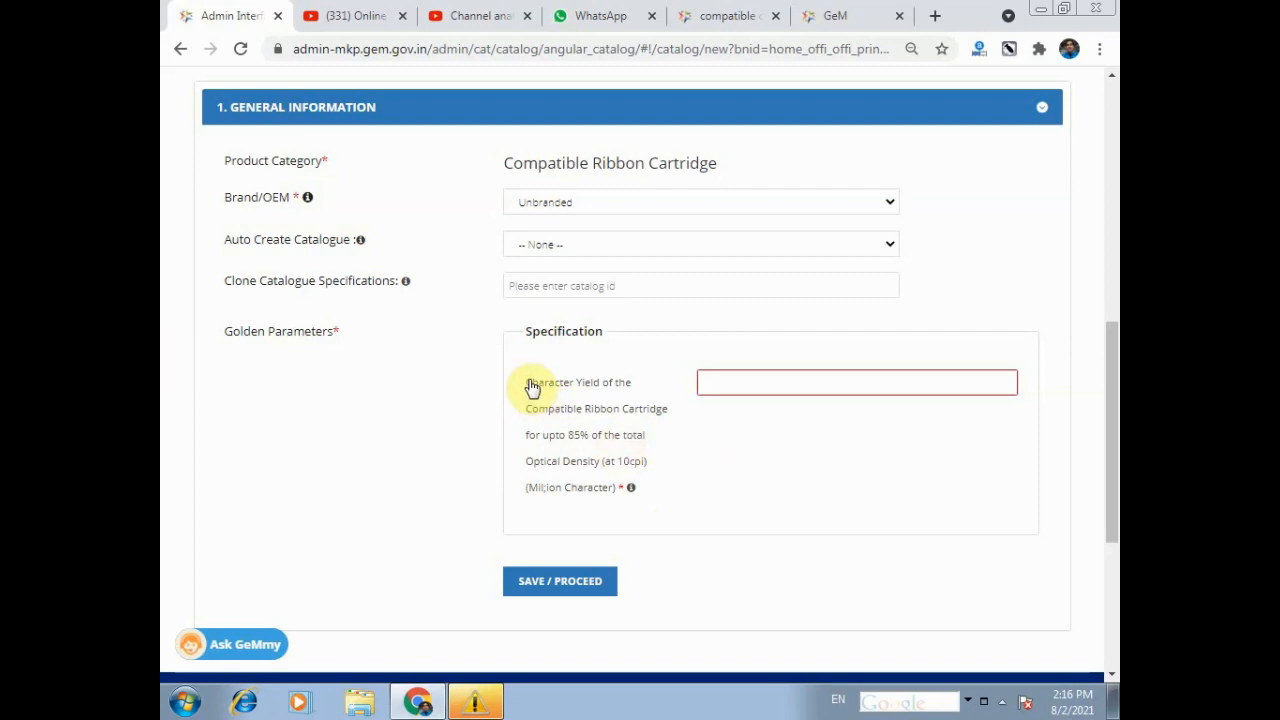
drag(524, 381, 650, 477)
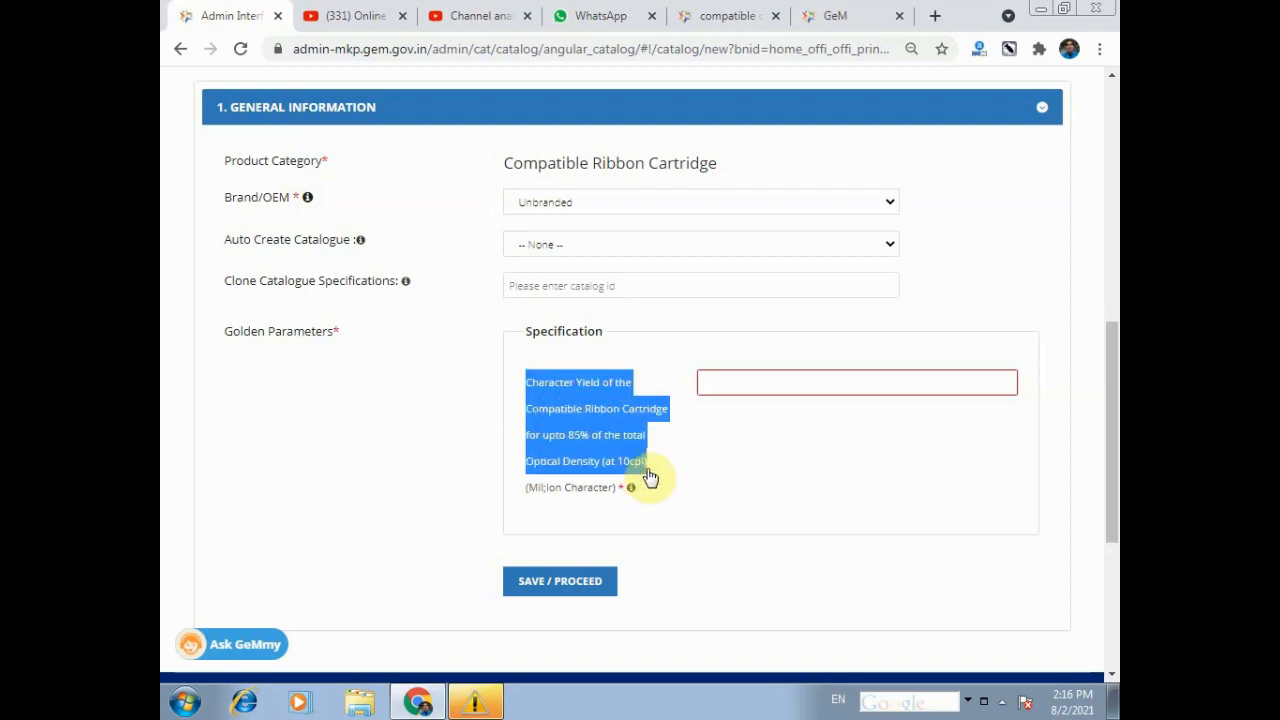
click(417, 701)
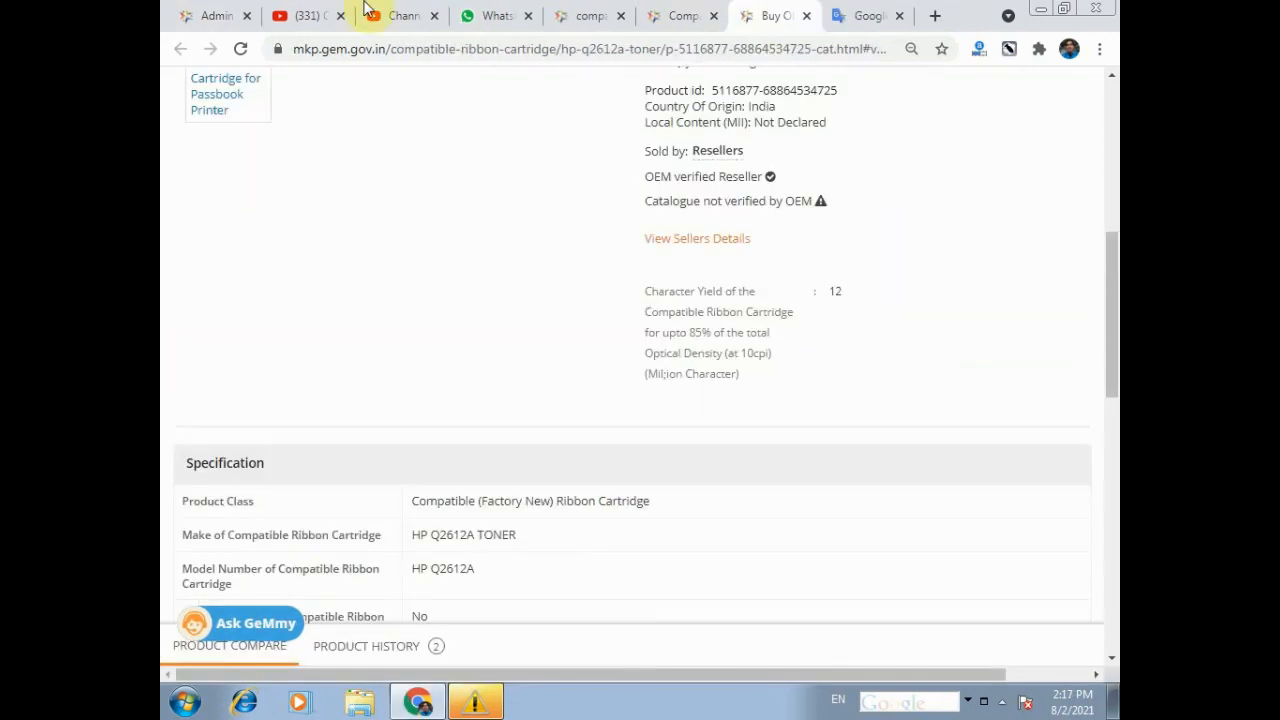
click(214, 14)
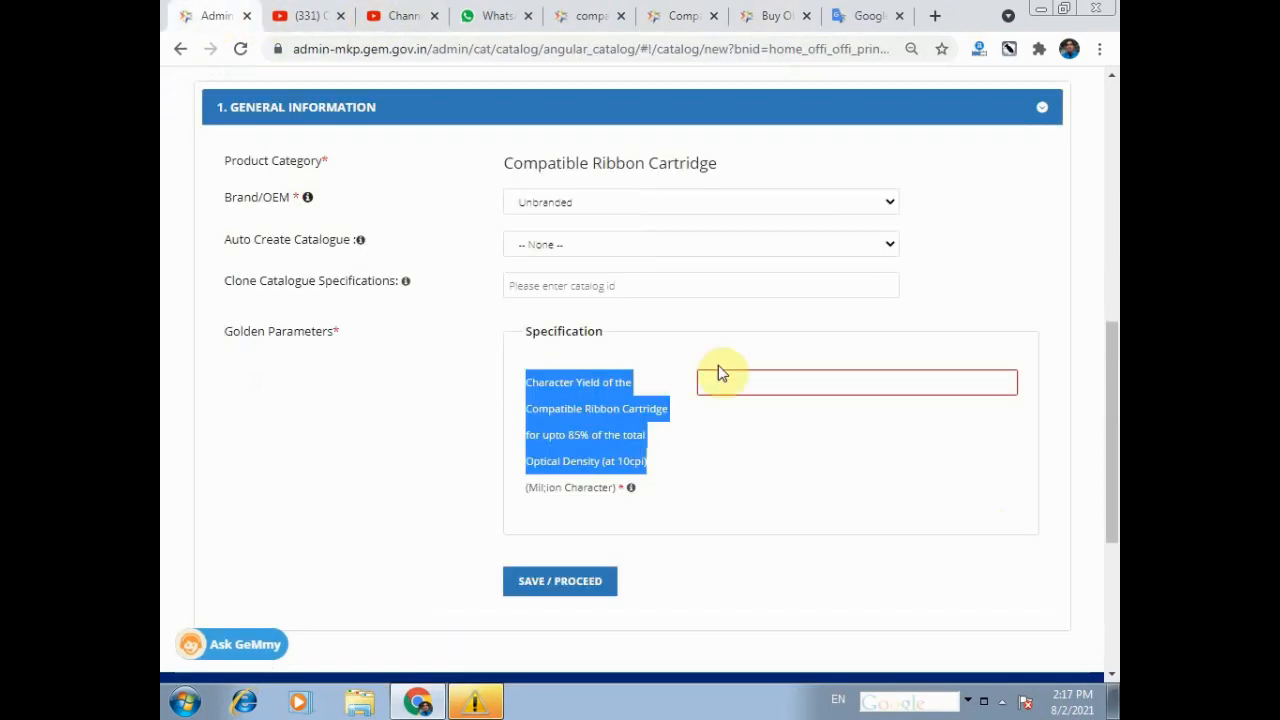
Set the character yield to 12, save the general information, and proceed with a new item instead of pairing with an existing product
click(742, 387)
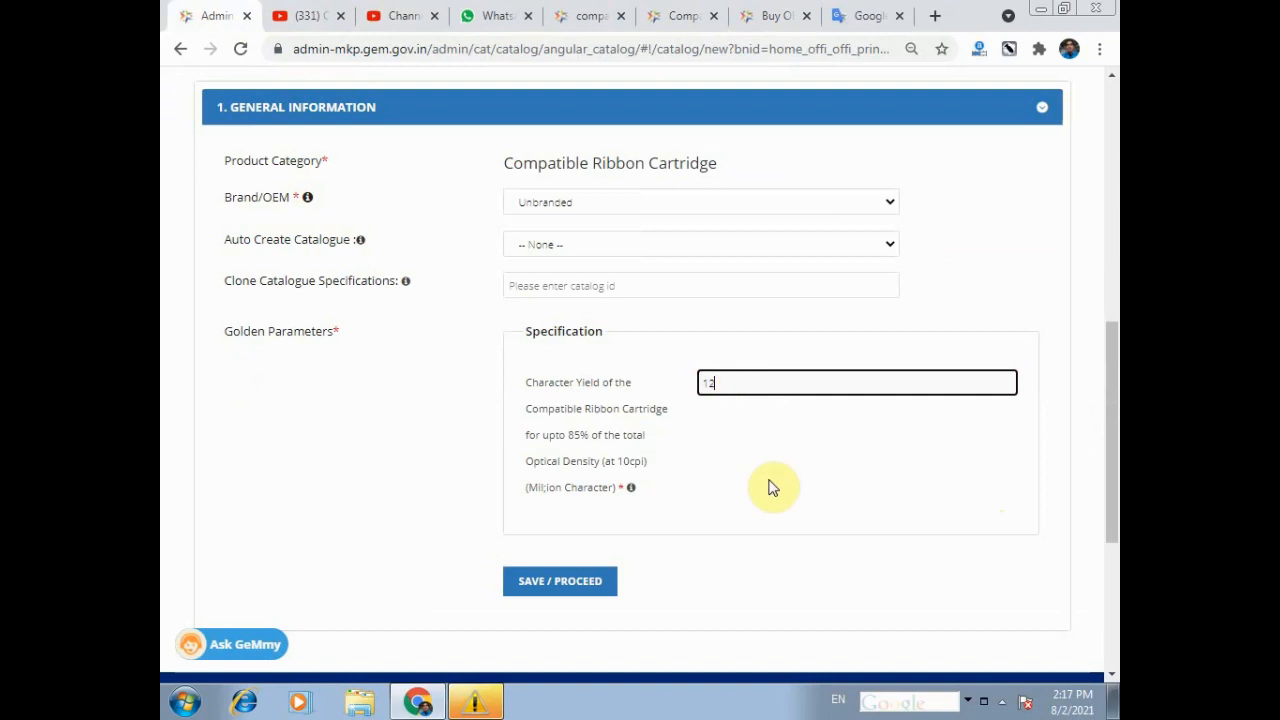
click(553, 583)
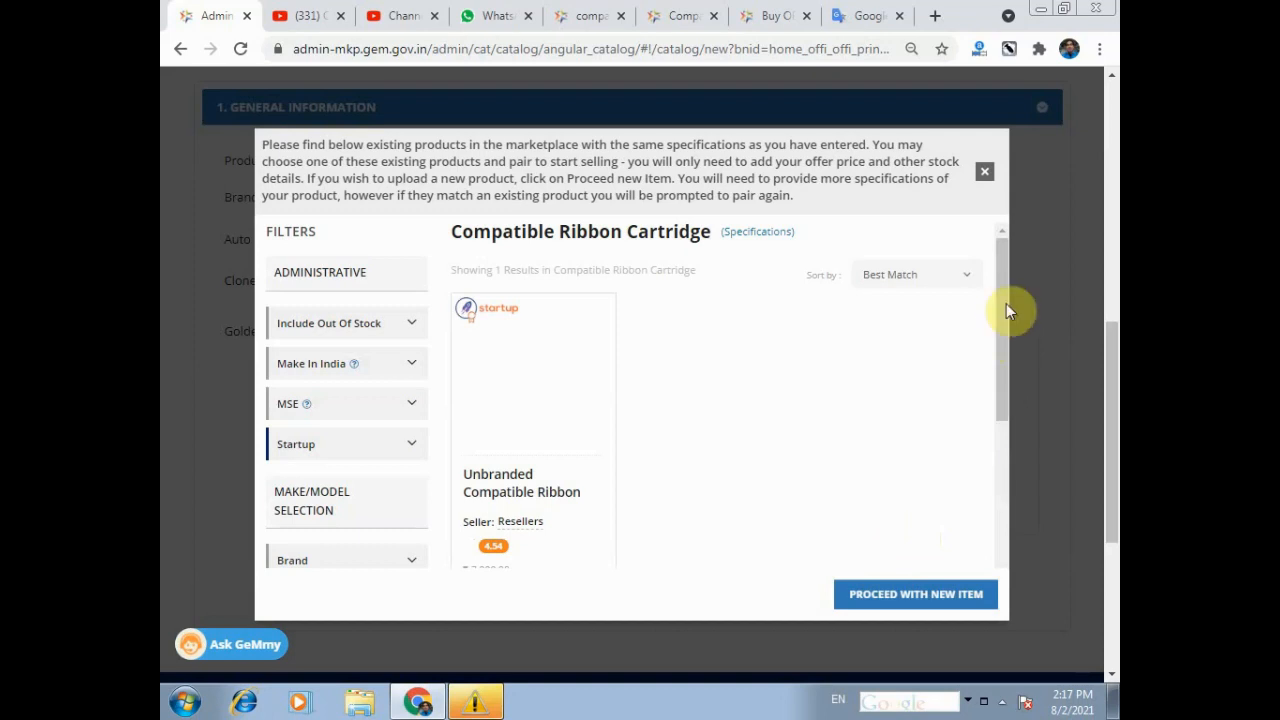
drag(1002, 307, 1007, 356)
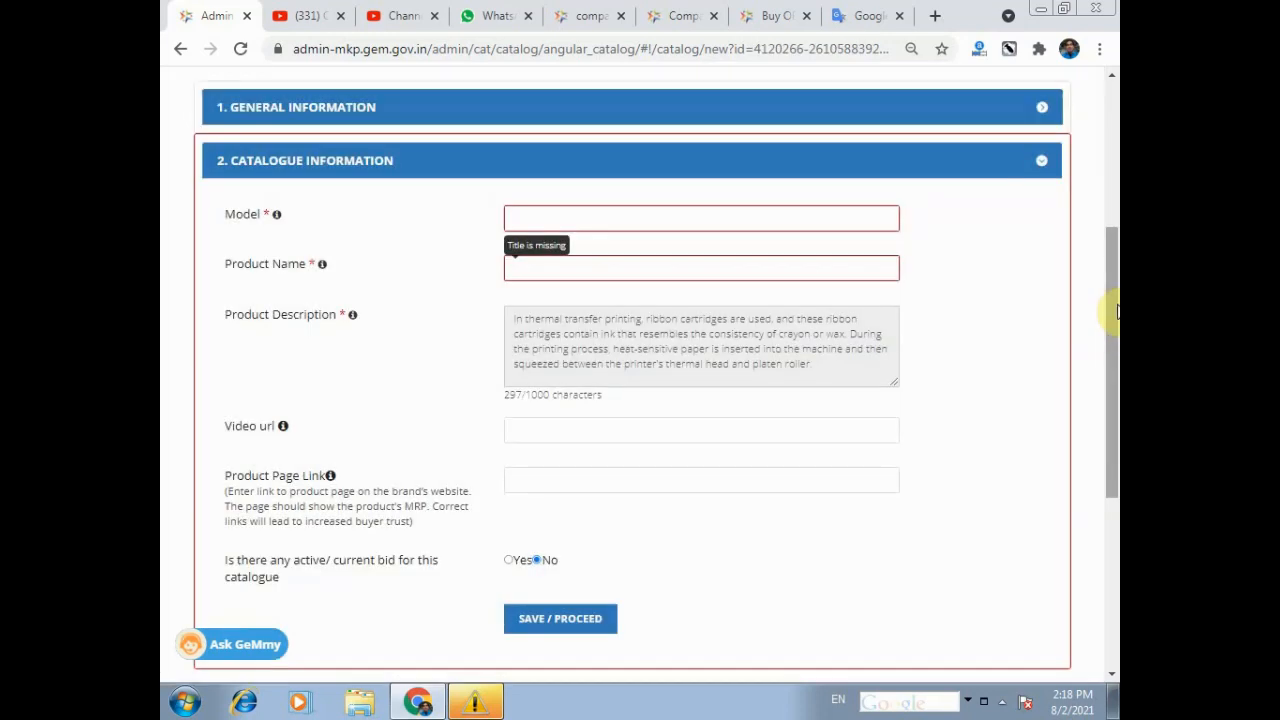
Enter HP12A as the model and "HP 12A Toner Cartridge" as the product name in the catalogue information
click(609, 218)
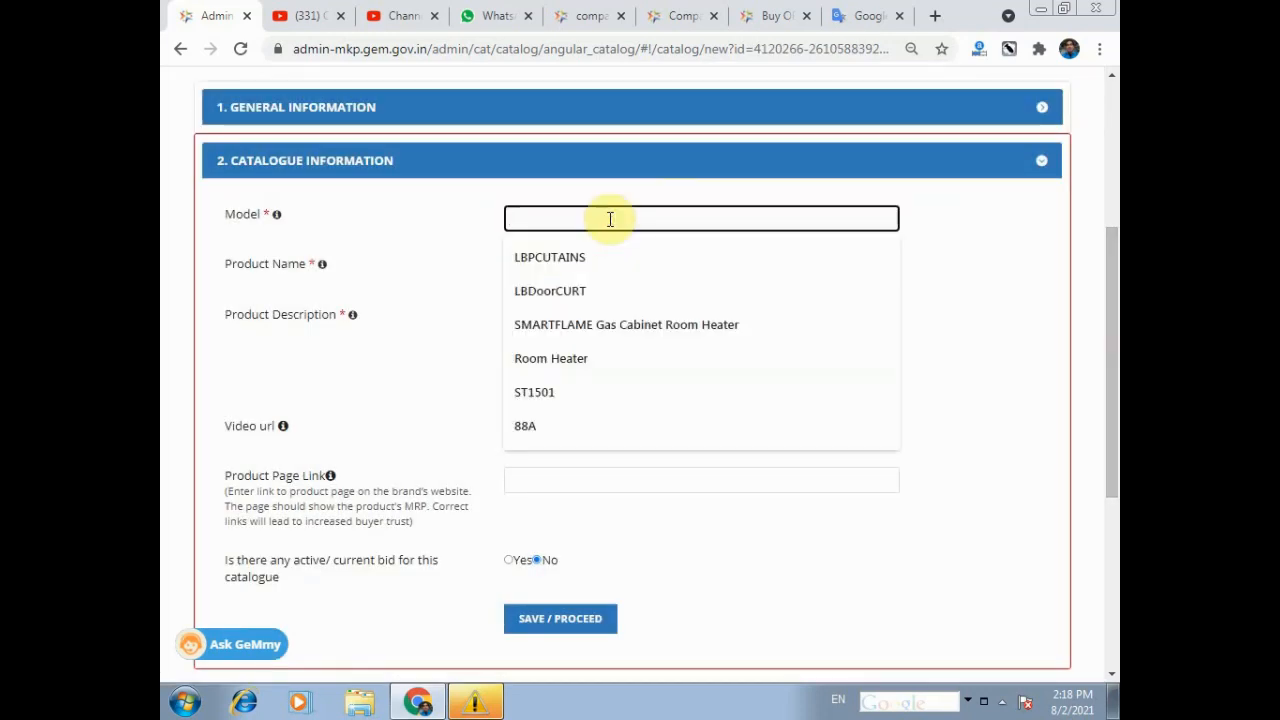
text(H)
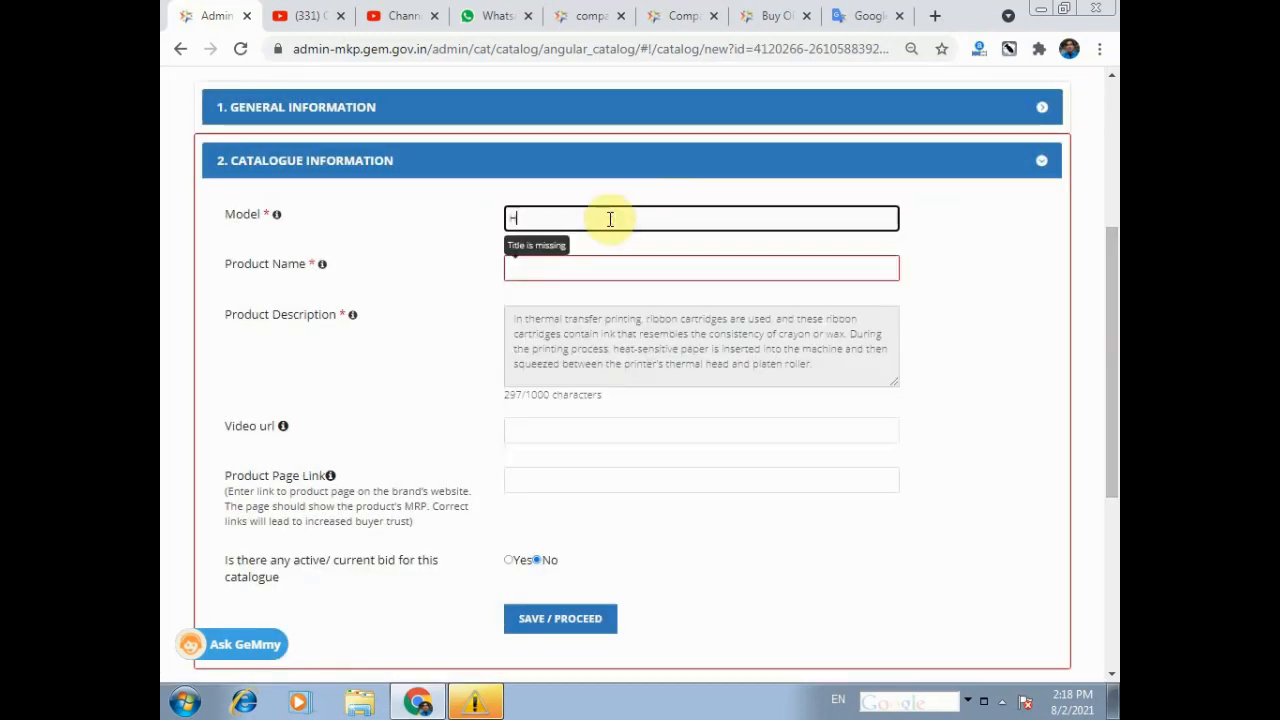
text(P124)
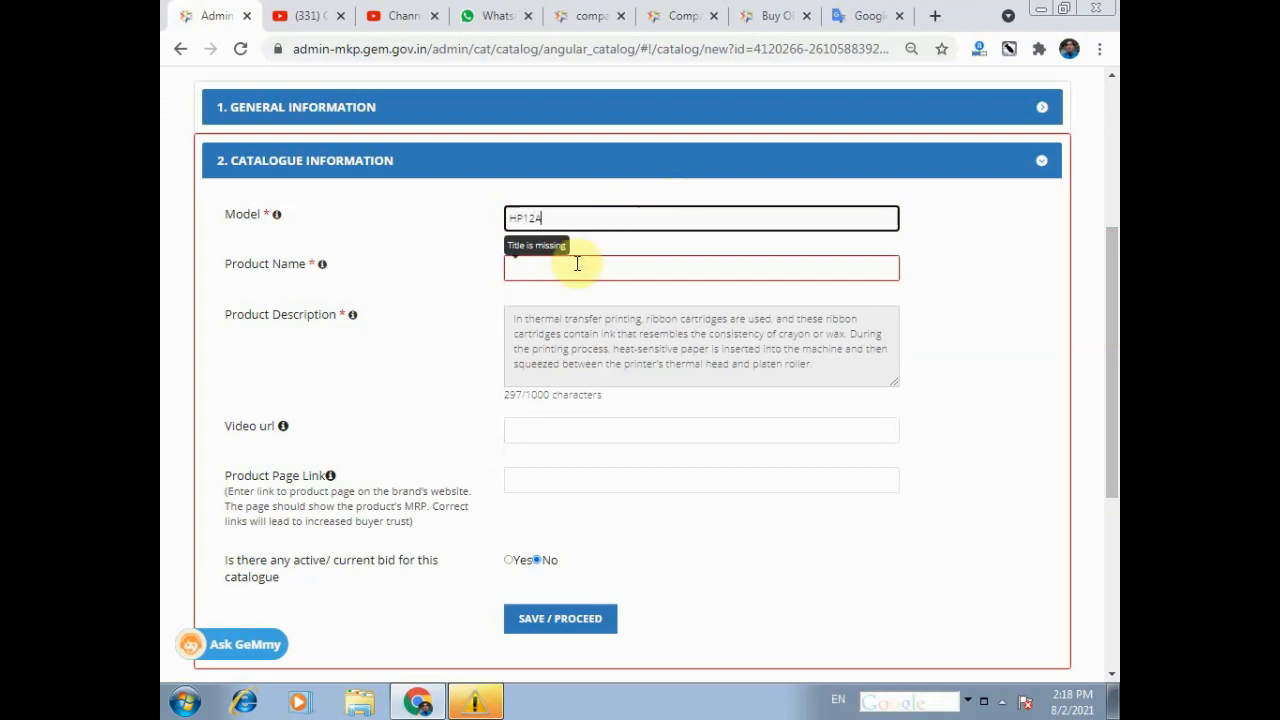
click(543, 268)
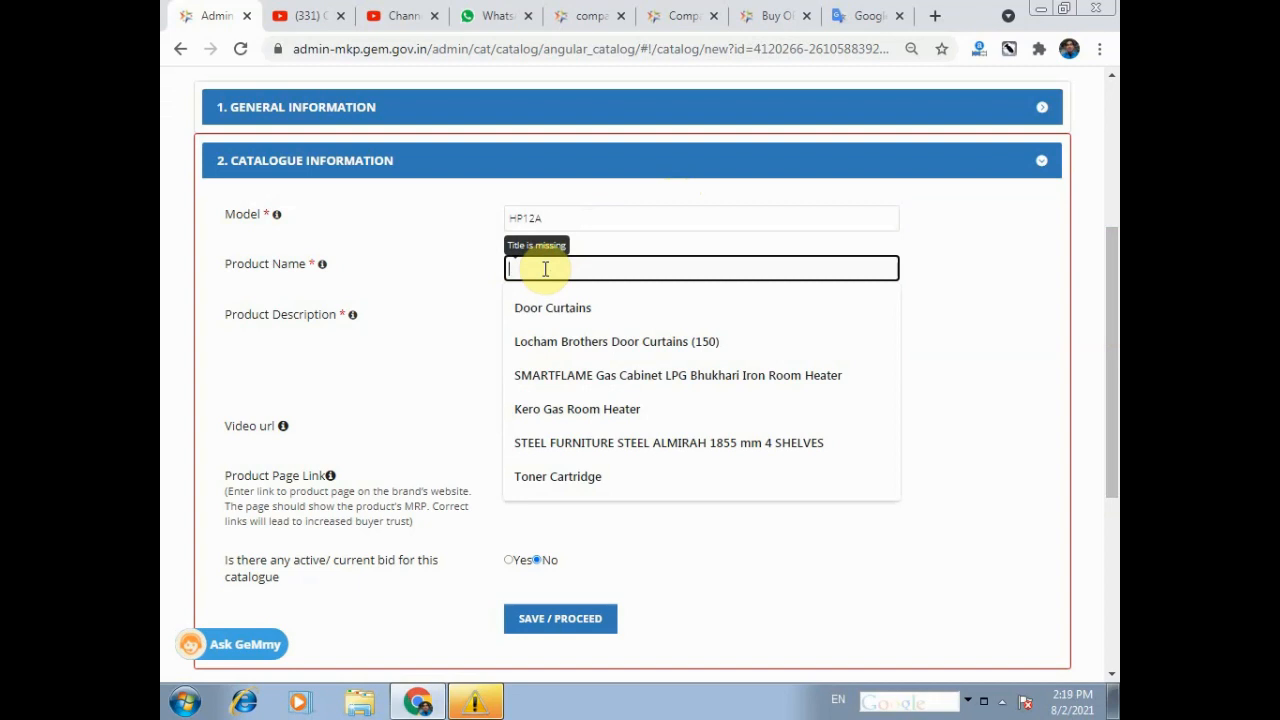
text(HP 12A Toner Cartridge)
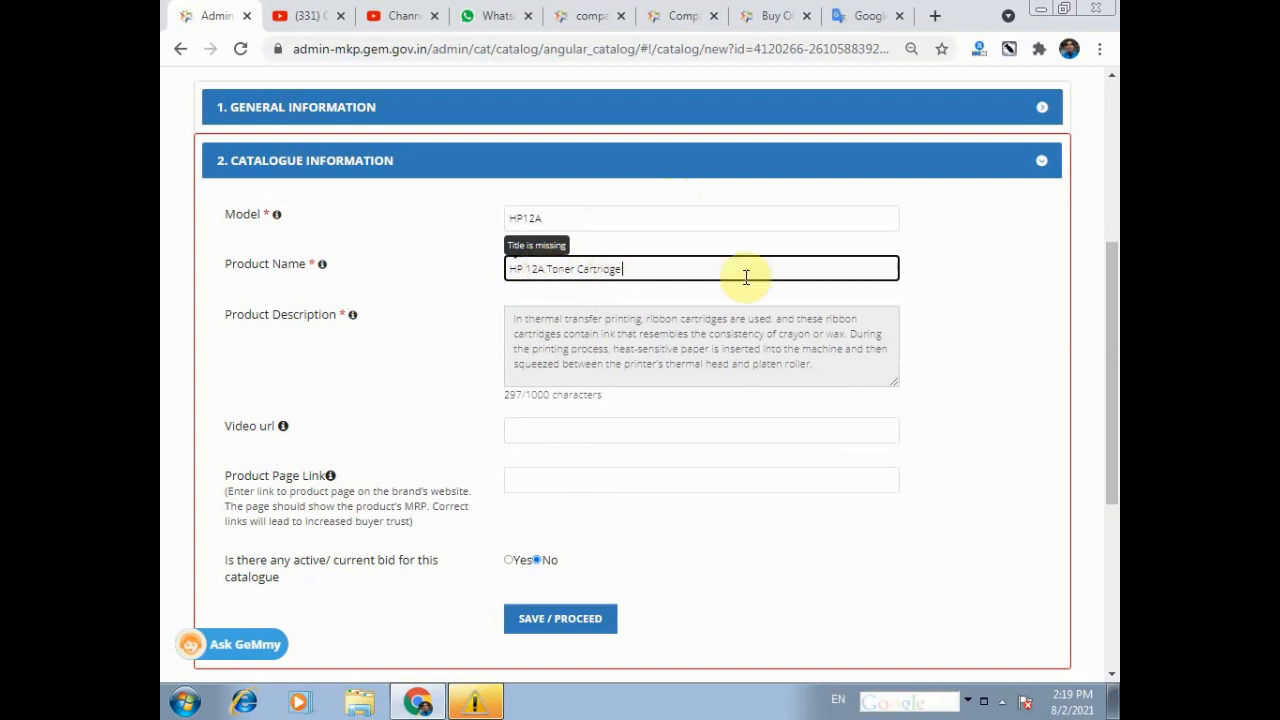
click(409, 330)
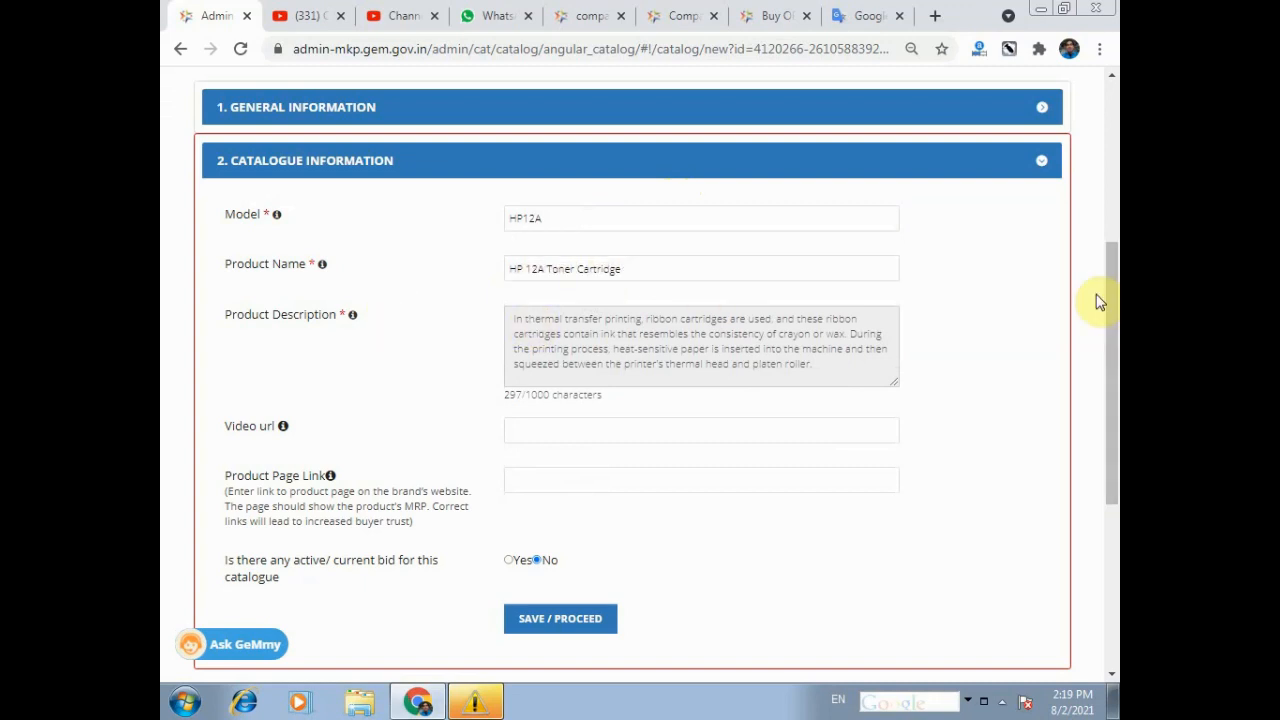
Save the catalogue information without a video URL or product page link and proceed to the offering details
click(568, 216)
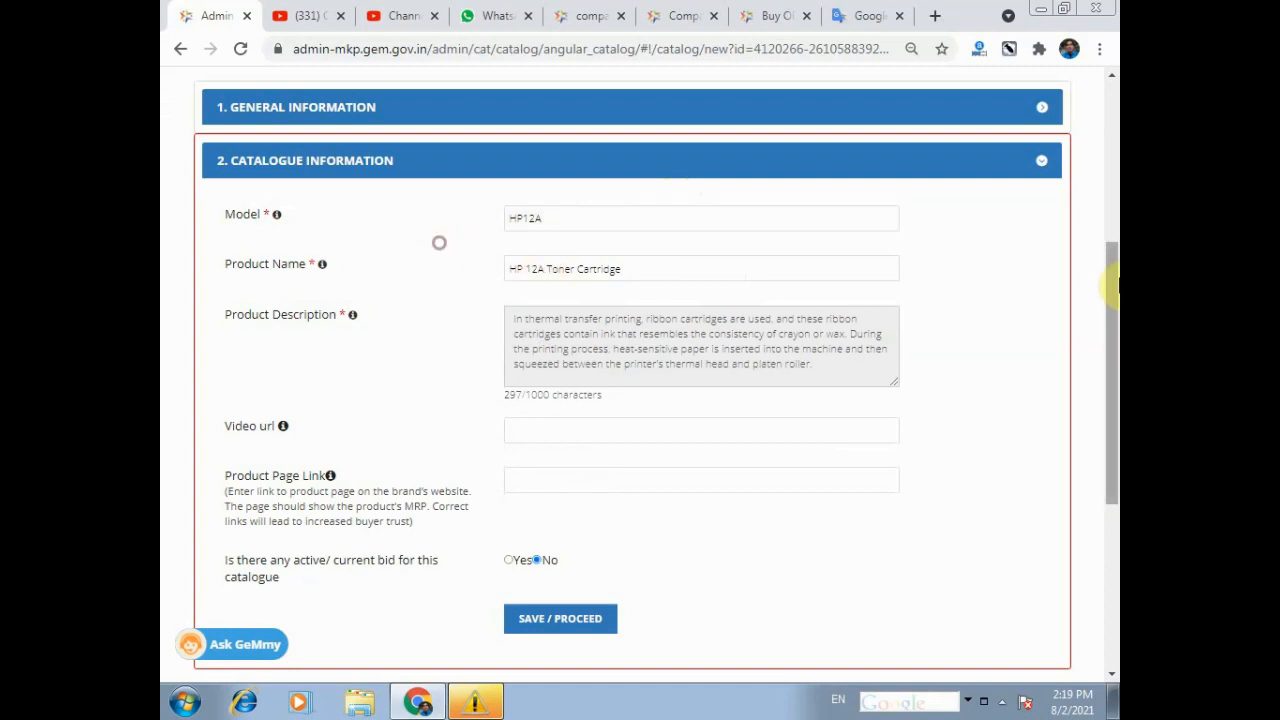
drag(1113, 268, 1113, 340)
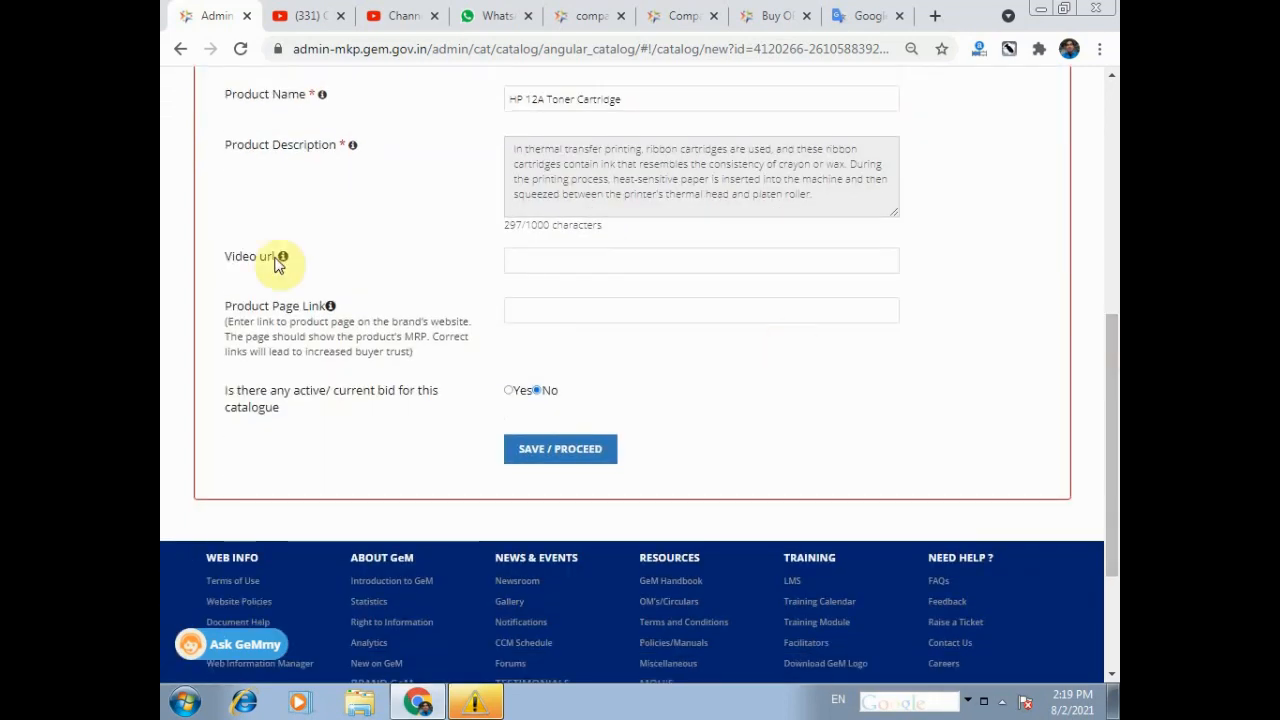
click(548, 452)
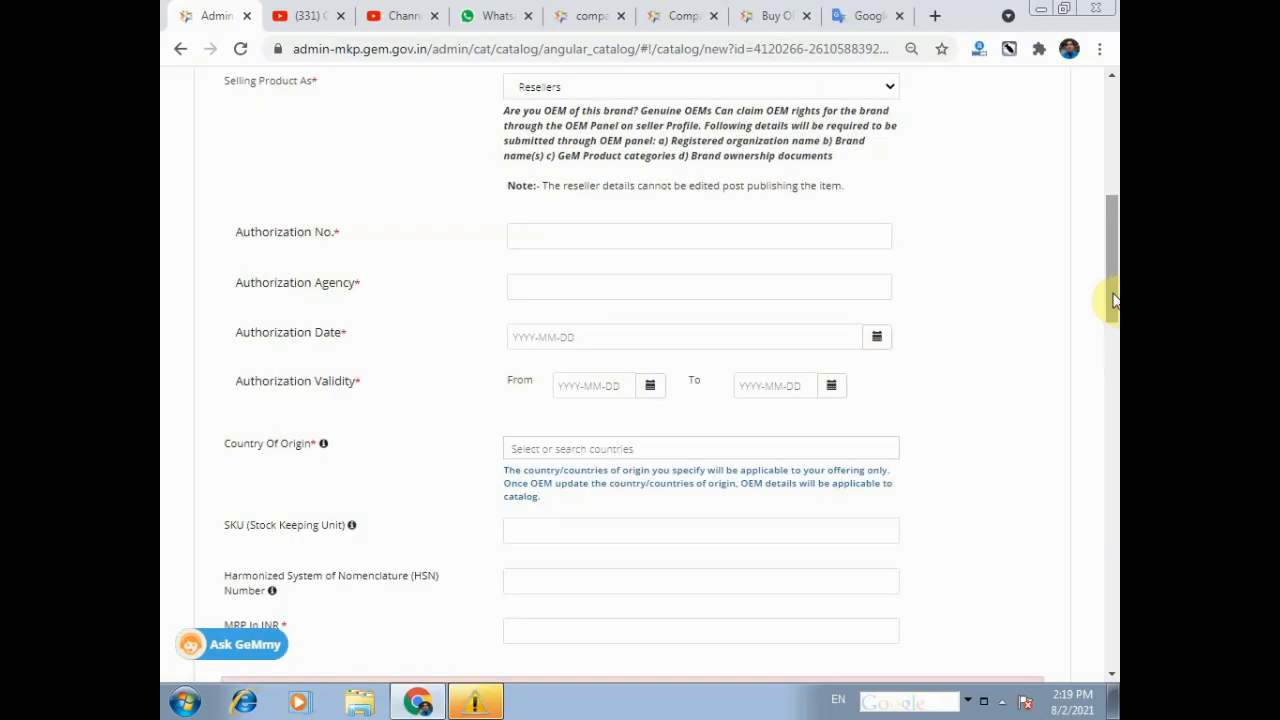
Enter NA as both the authorization number and the authorization agency in the reseller details
drag(1113, 293, 1113, 265)
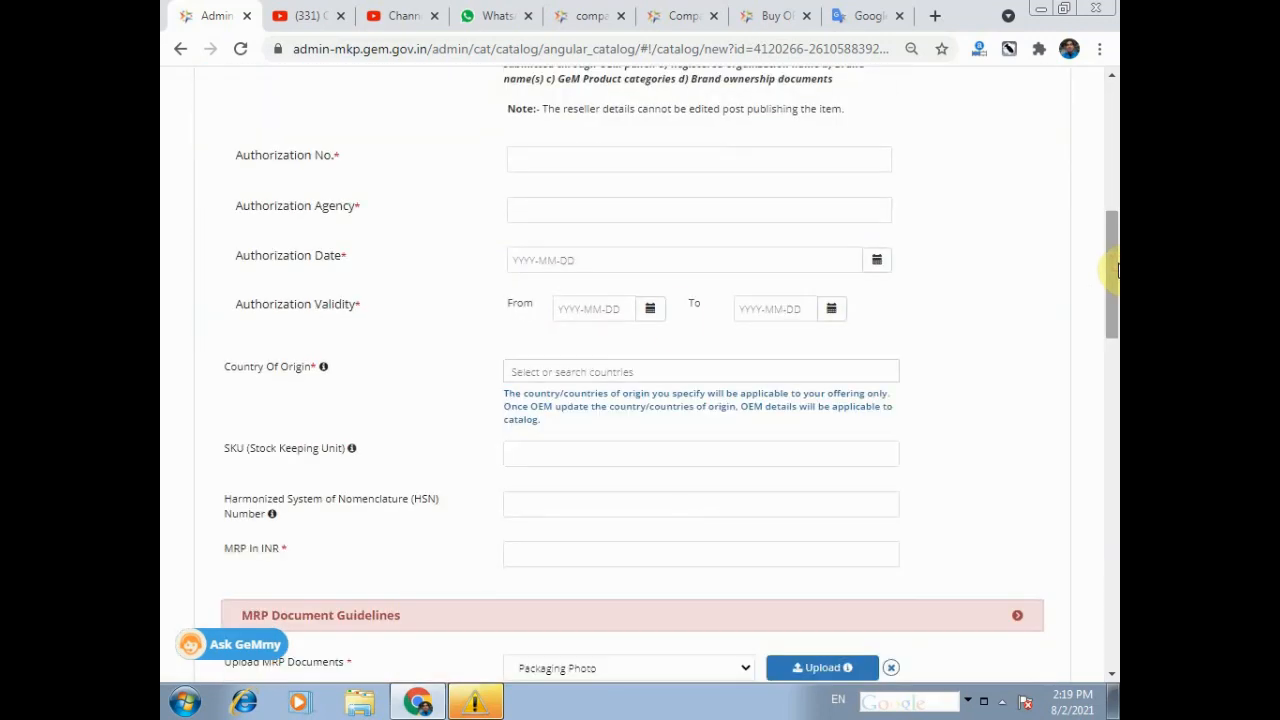
click(548, 158)
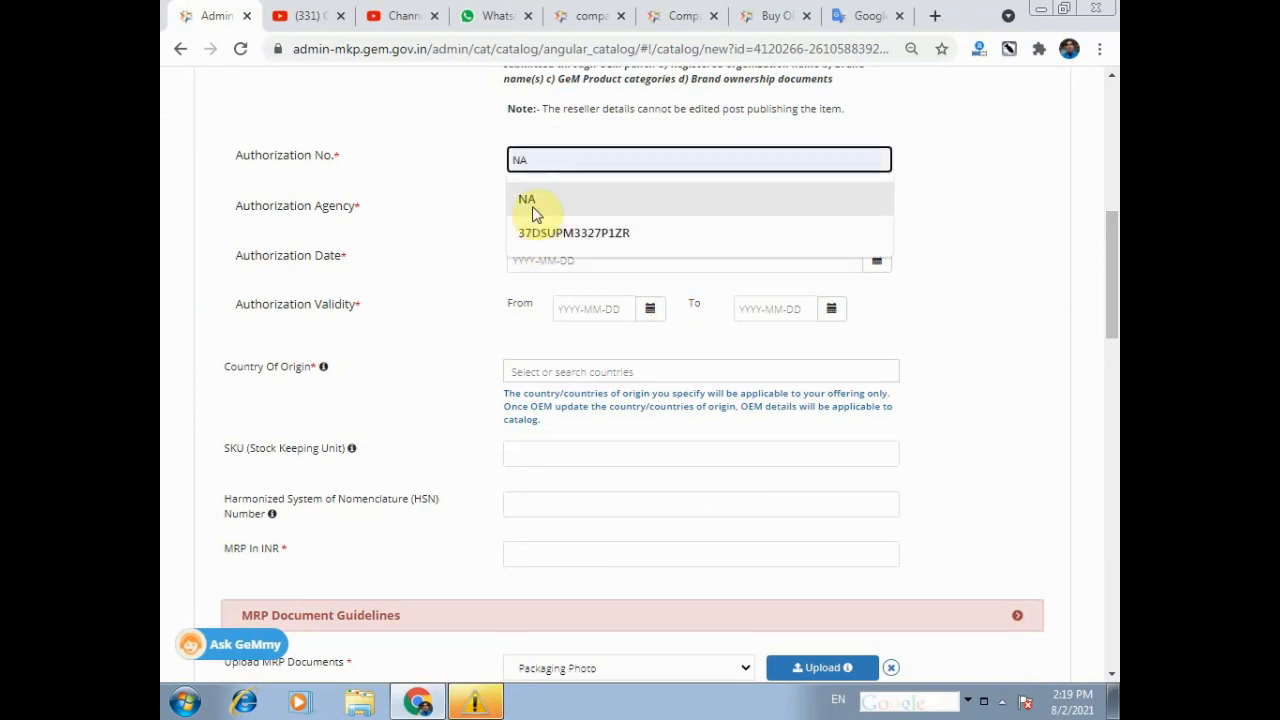
click(531, 201)
click(543, 208)
click(557, 247)
Set the reseller authorization date to 2021-04-01
click(565, 262)
click(877, 261)
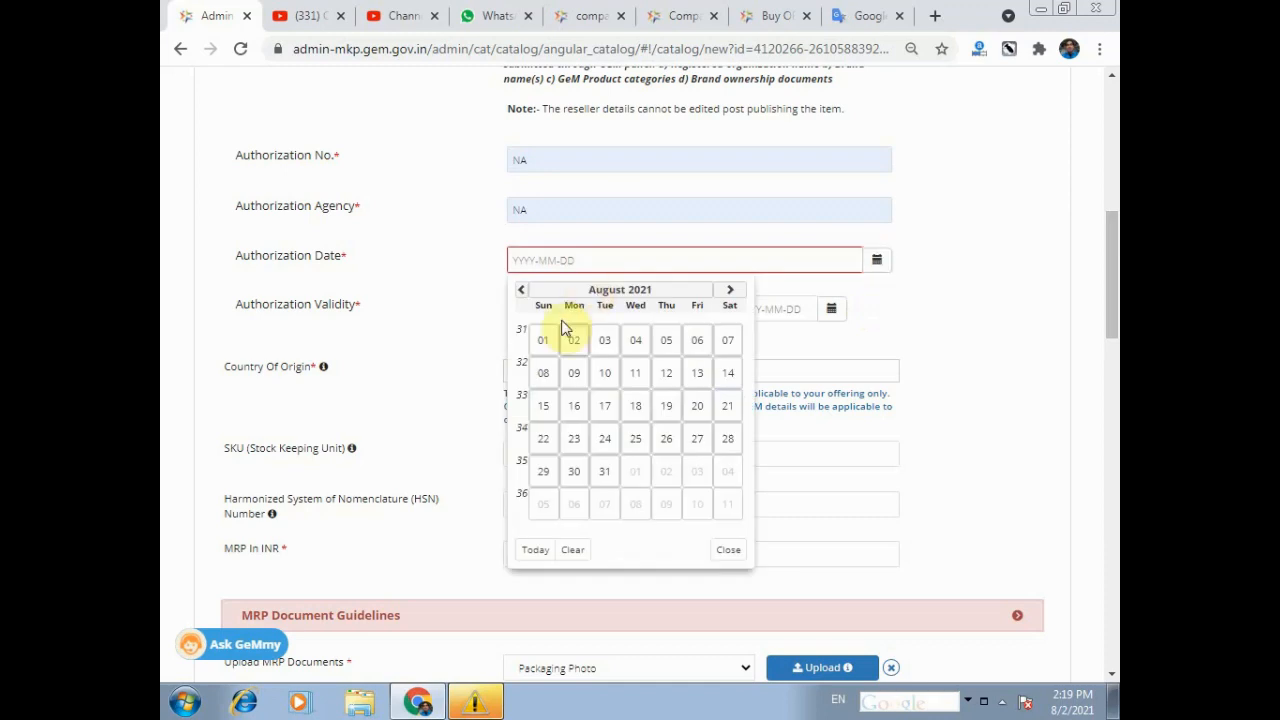
click(520, 290)
click(520, 290)
click(520, 290)
click(520, 290)
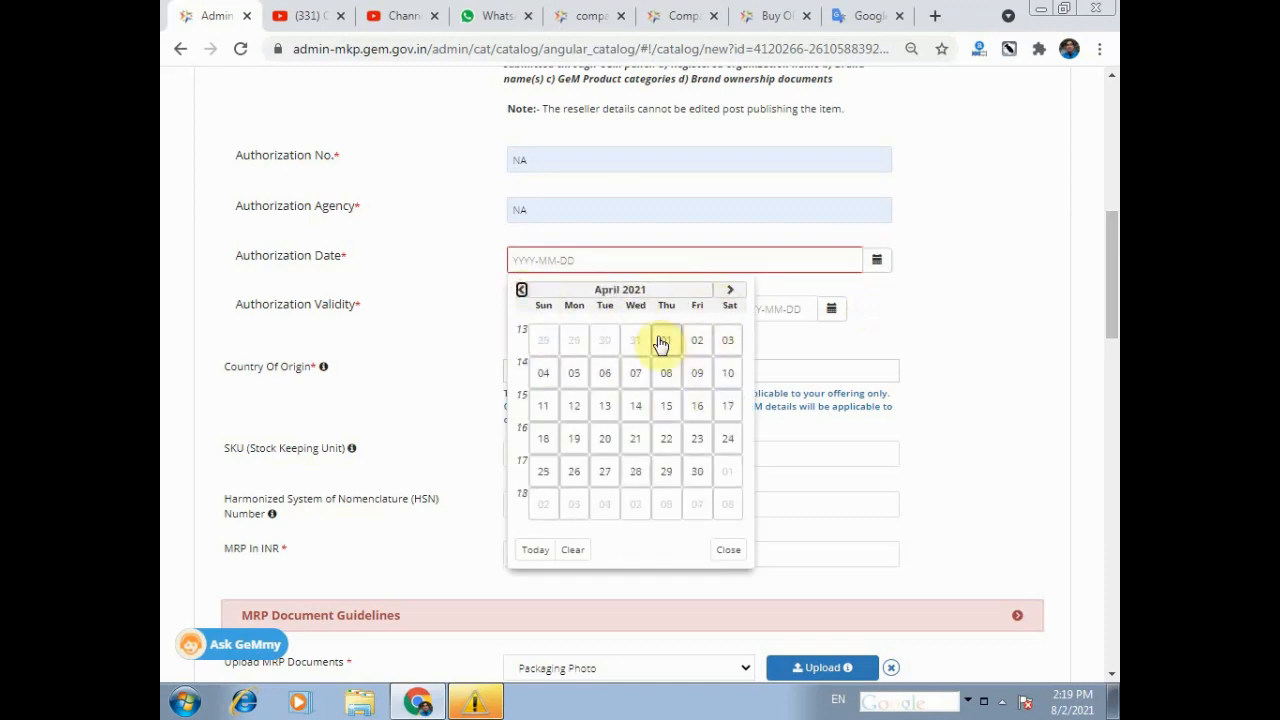
click(661, 344)
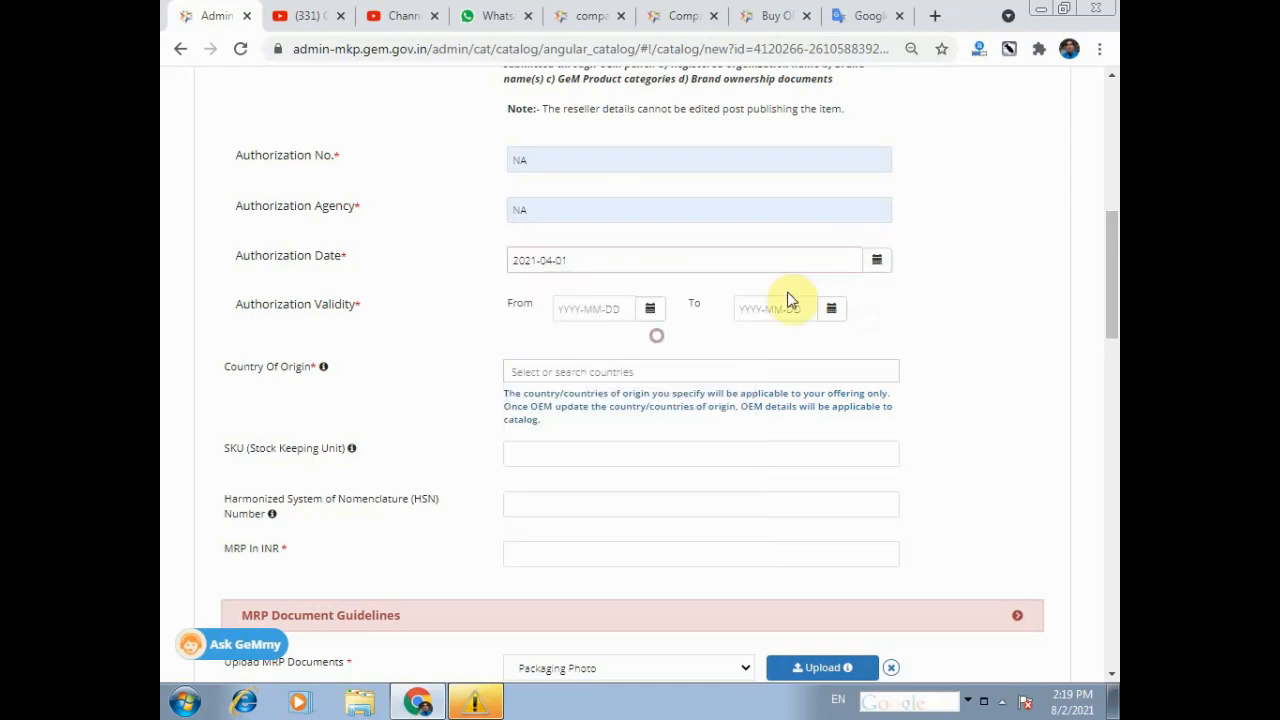
Set the start of the authorization validity to 2021-04-01
click(650, 312)
click(567, 340)
click(567, 340)
click(567, 340)
click(567, 340)
click(709, 390)
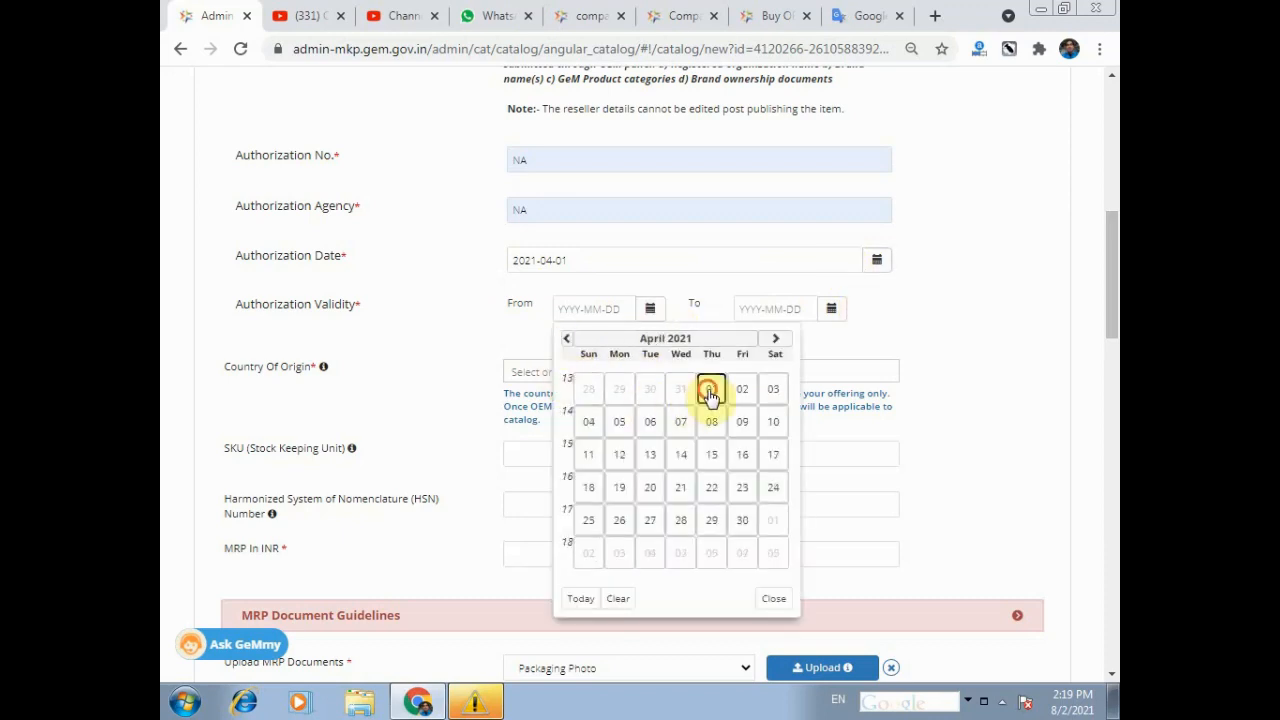
Set the end of the authorization validity to 2022-03-31
click(831, 309)
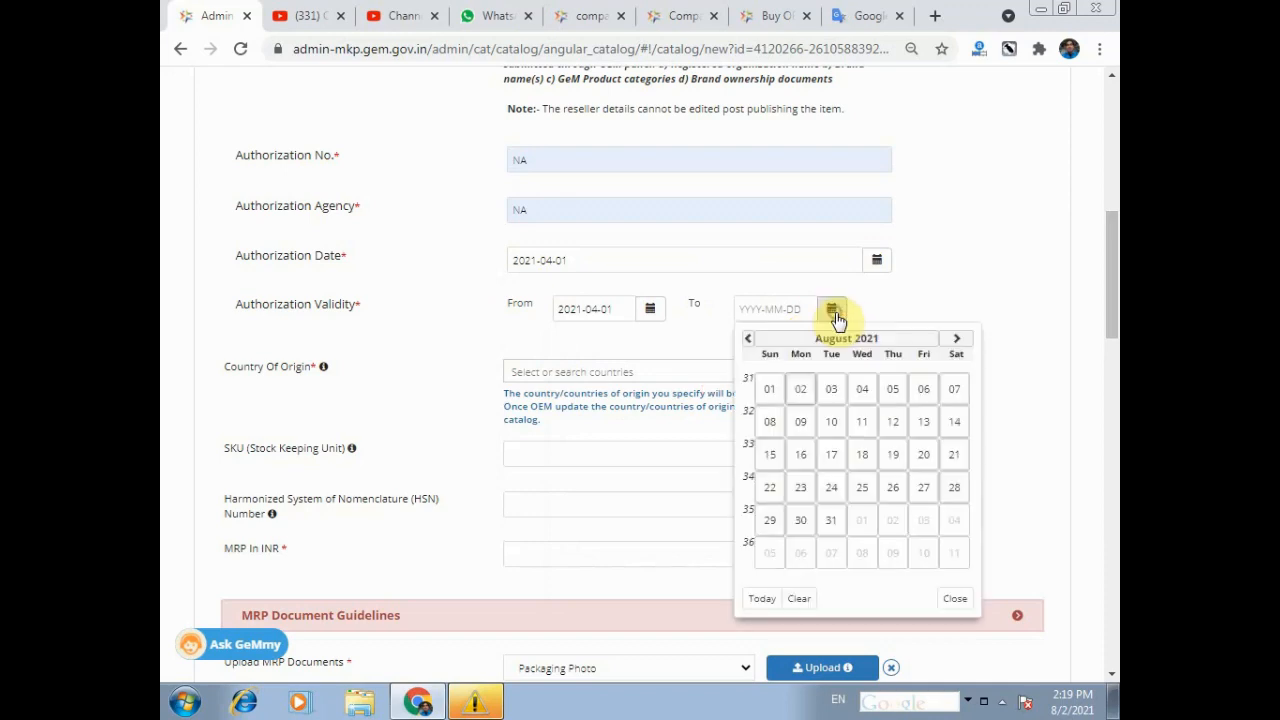
click(956, 340)
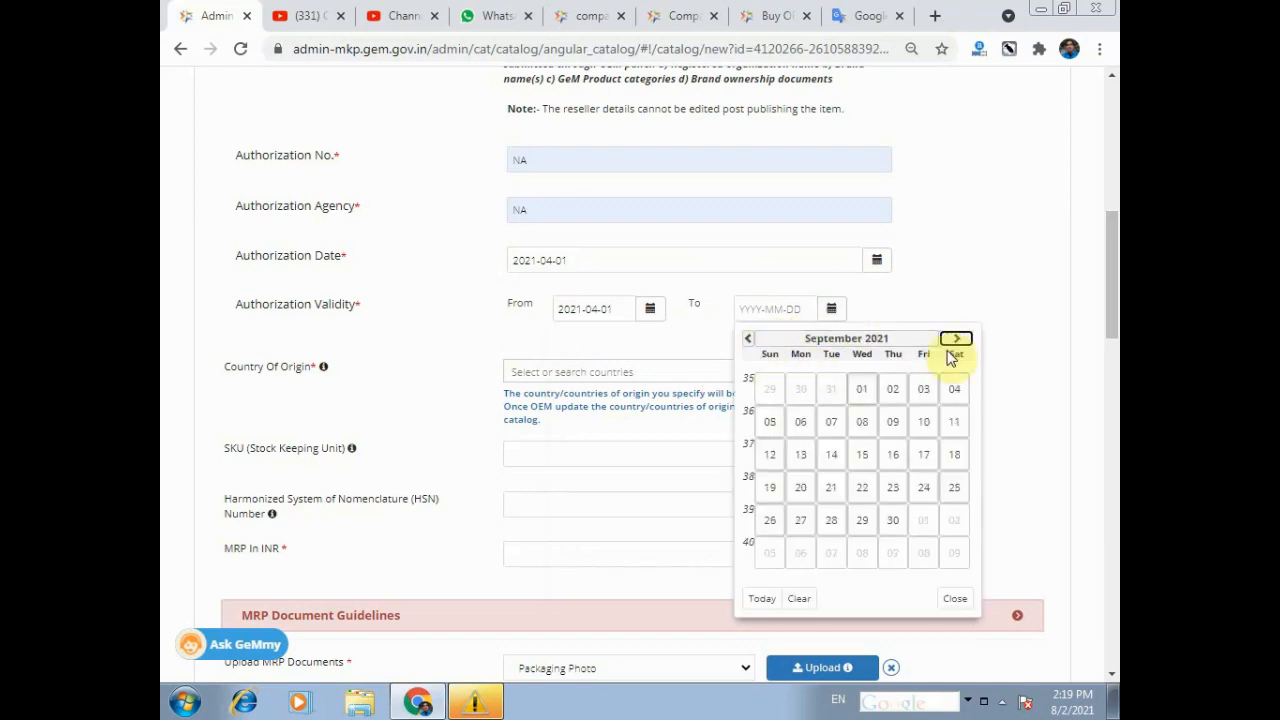
click(854, 343)
click(947, 349)
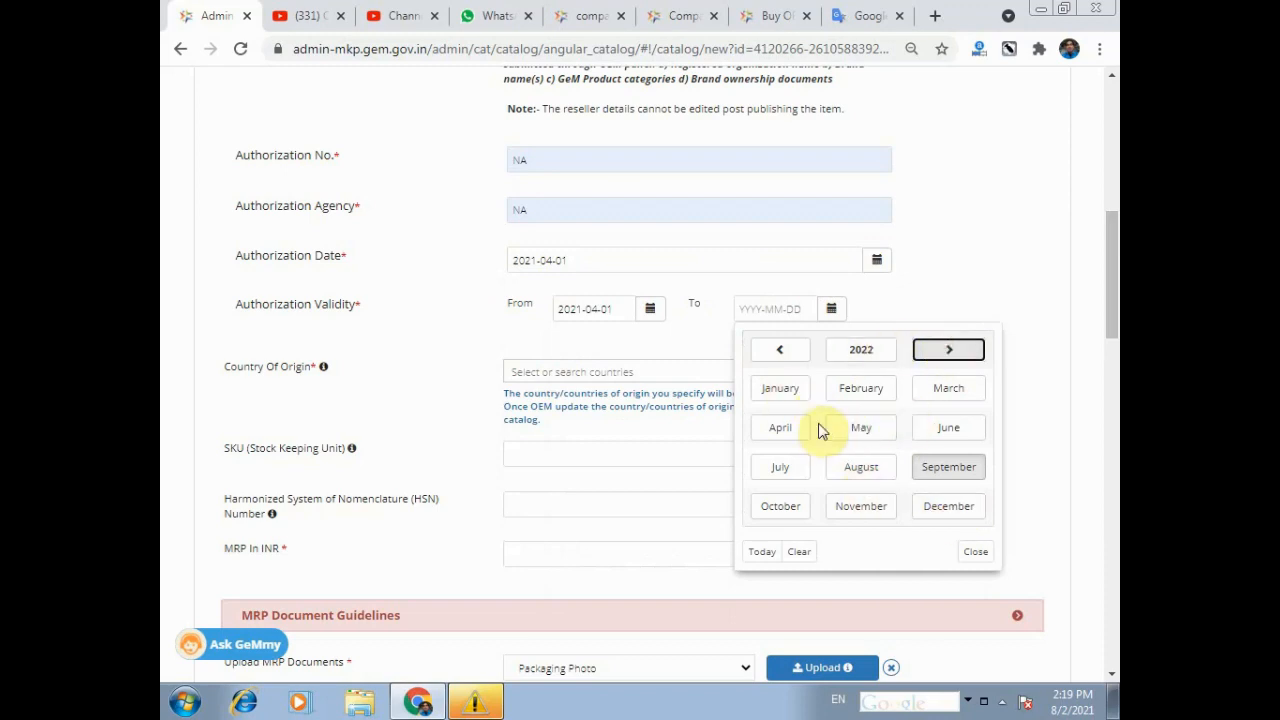
click(949, 389)
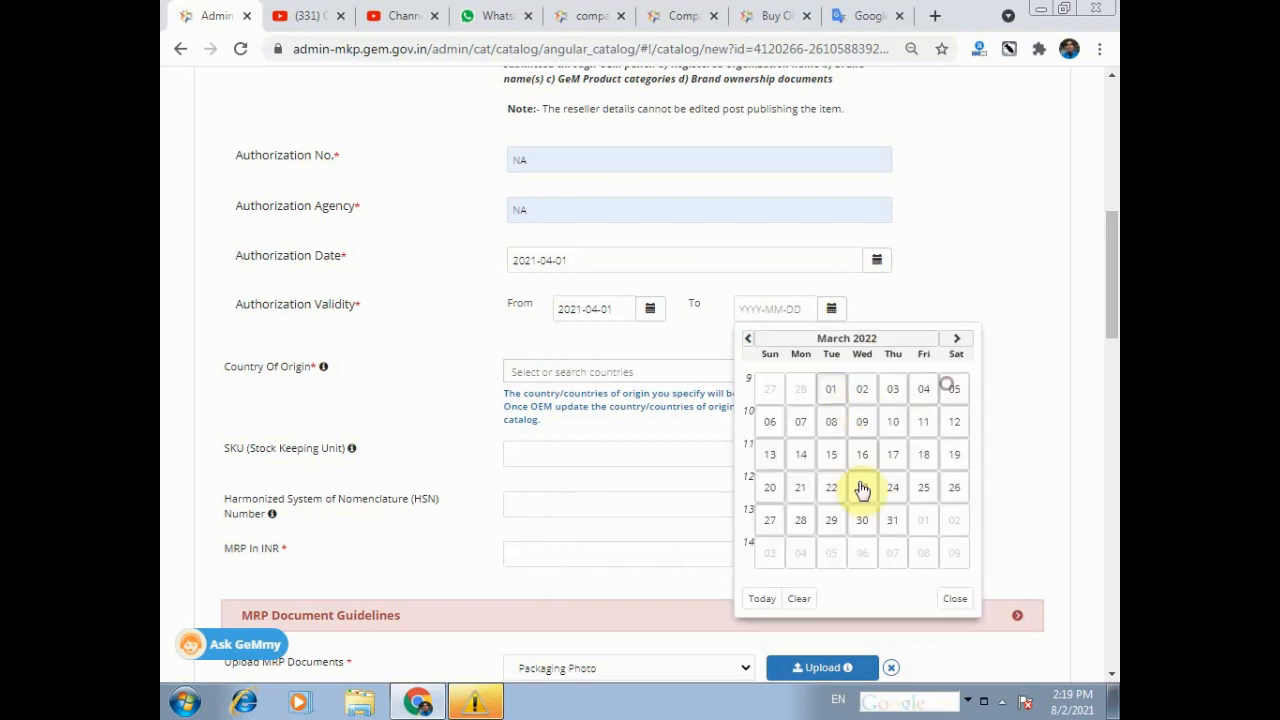
click(892, 522)
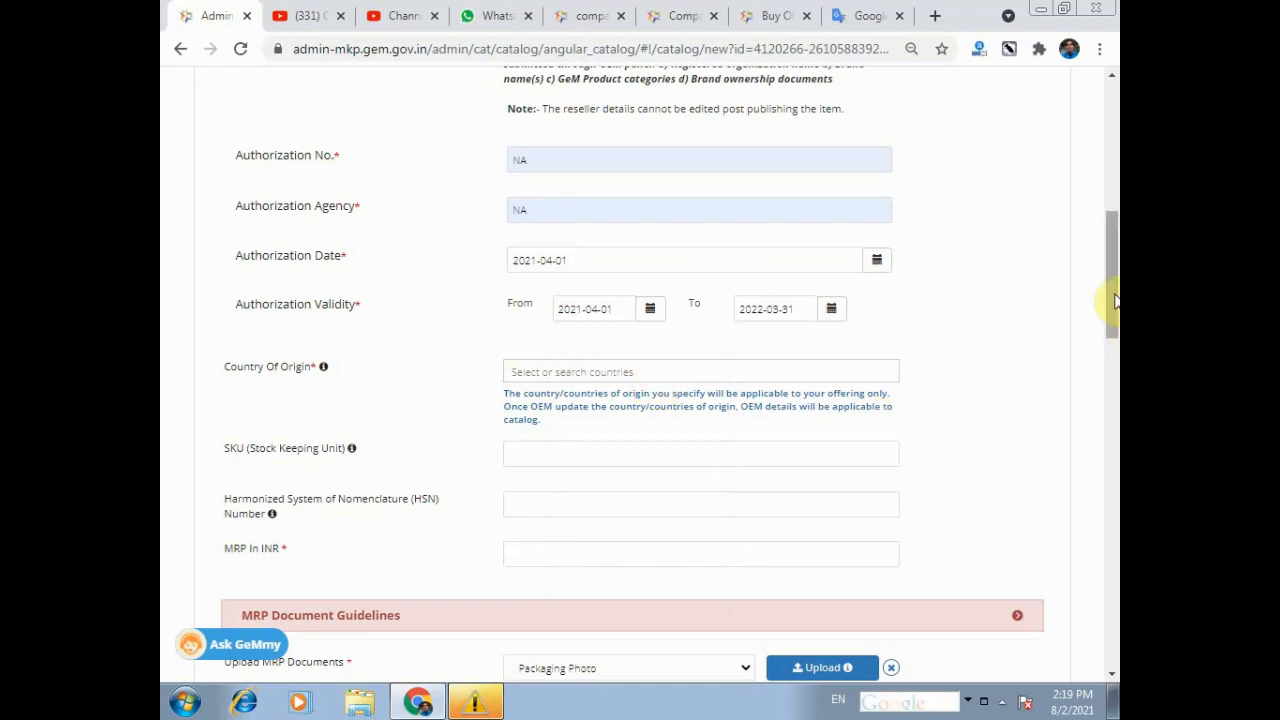
Choose India as the country of origin, close the country list, and go to the MRP field
scroll(1115, 300, down, 3)
click(609, 83)
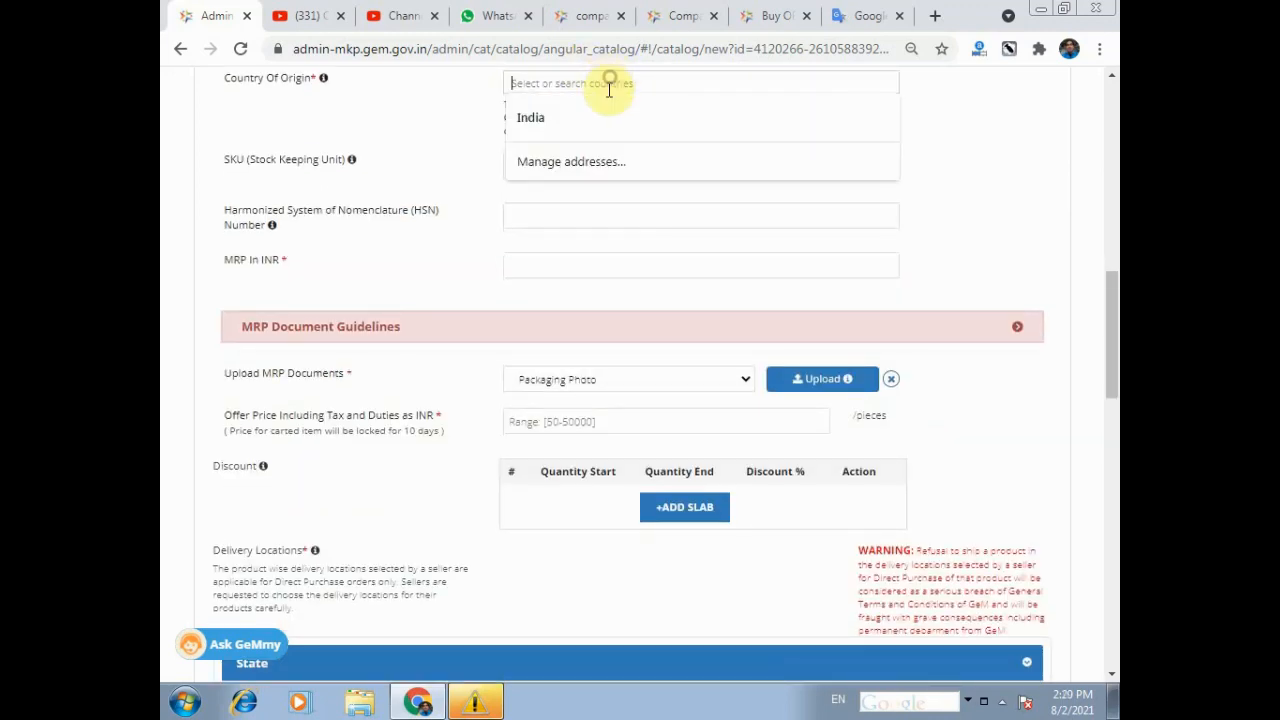
click(557, 120)
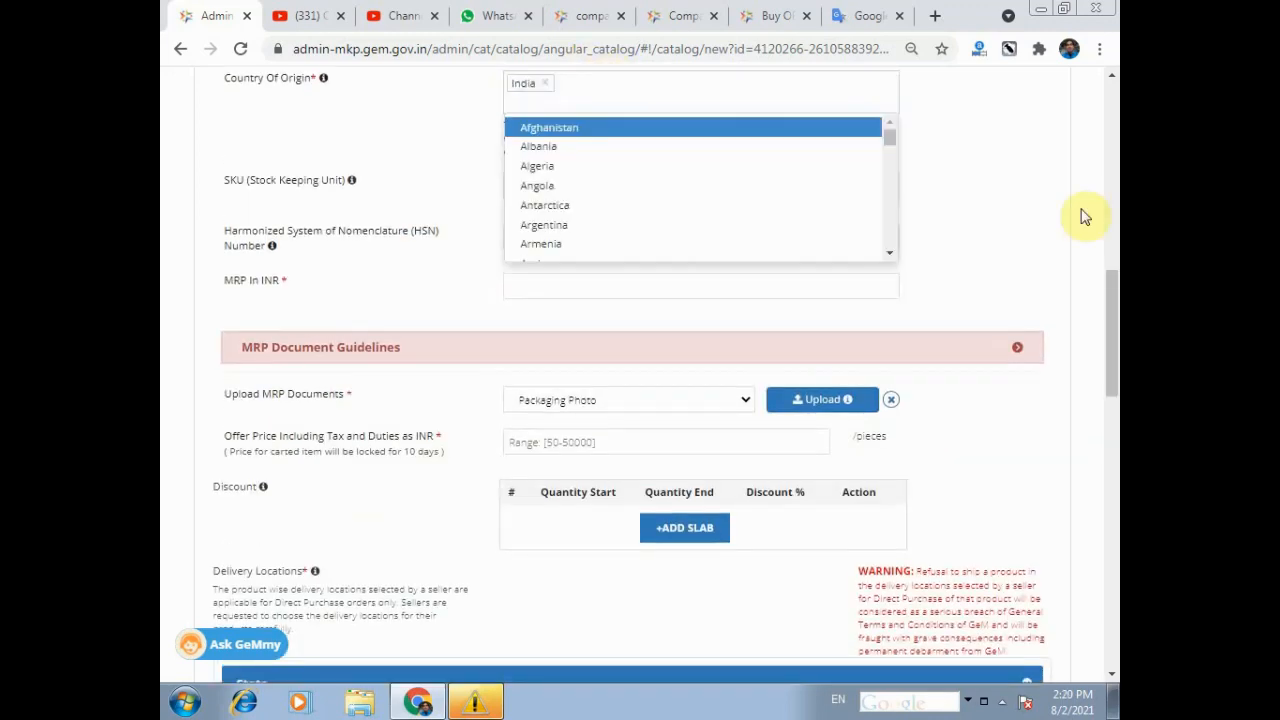
mouse_move(1110, 310)
mouse_down()
mouse_move(1110, 298)
mouse_move(1108, 320)
mouse_up()
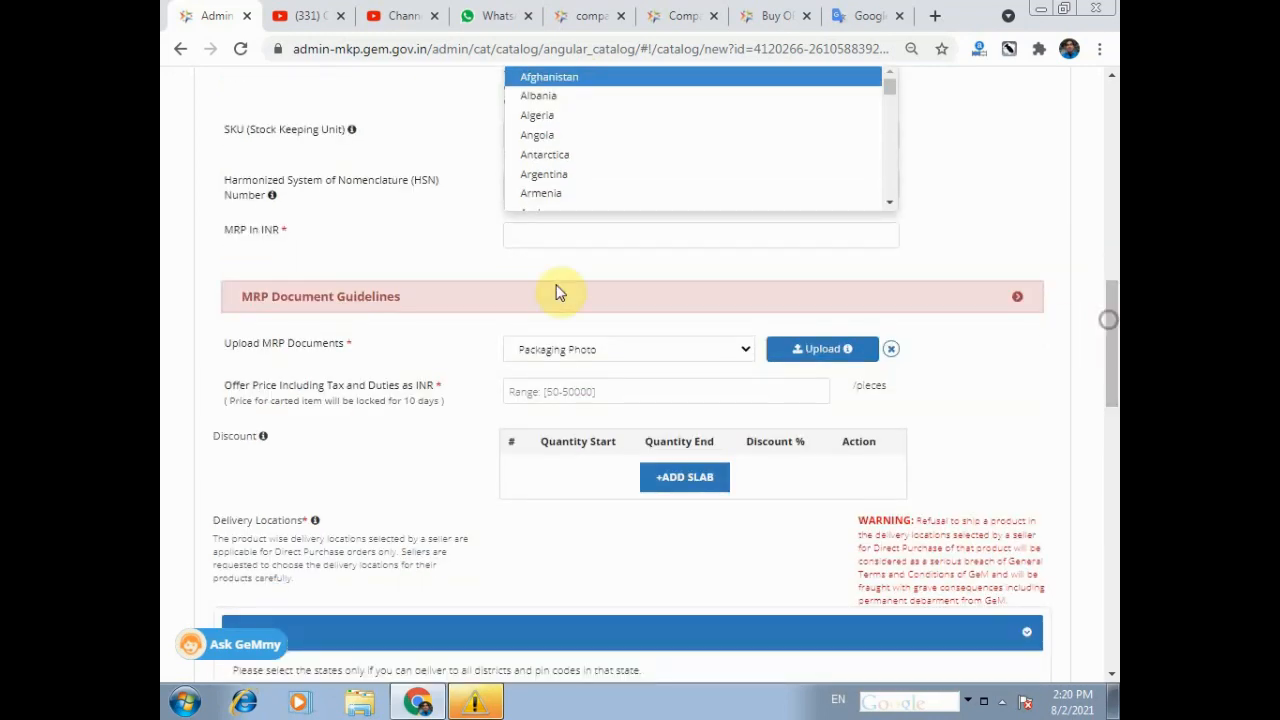
click(451, 229)
click(590, 243)
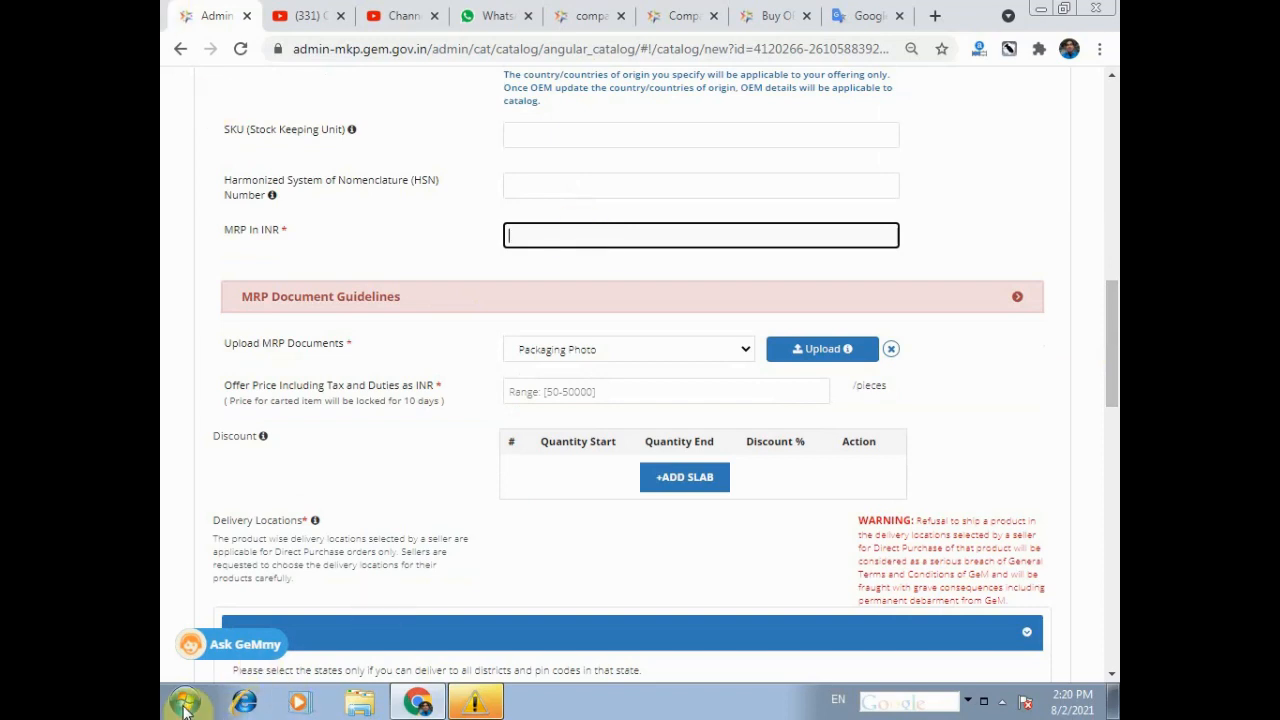
Switch to Windows Explorer and look through the Documents library for a photo of the cartridge packaging
click(362, 700)
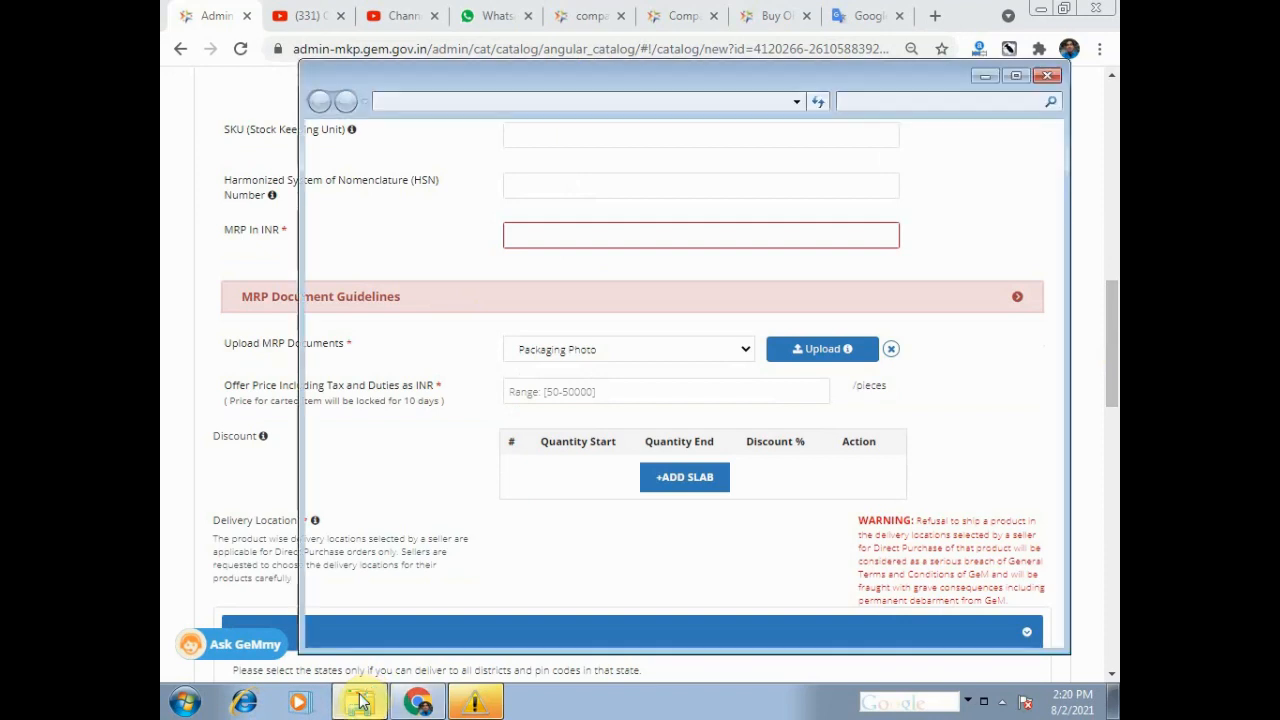
double_click(530, 220)
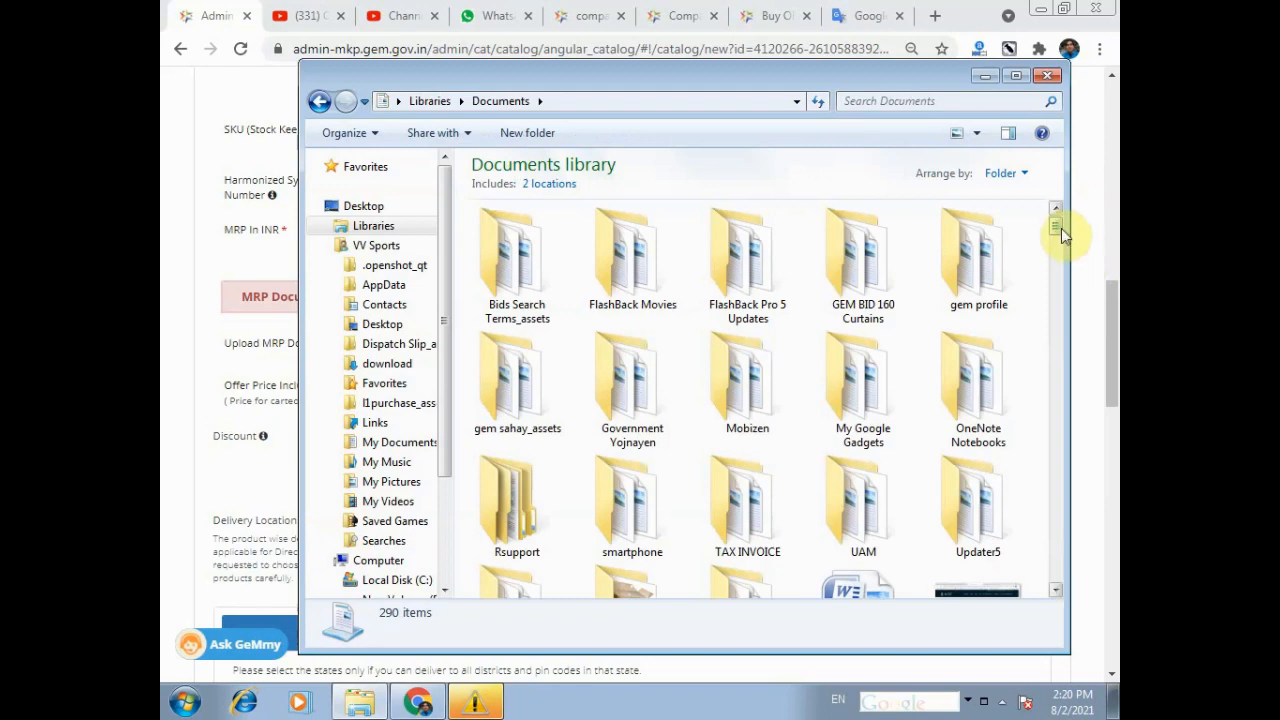
drag(1058, 227, 1064, 343)
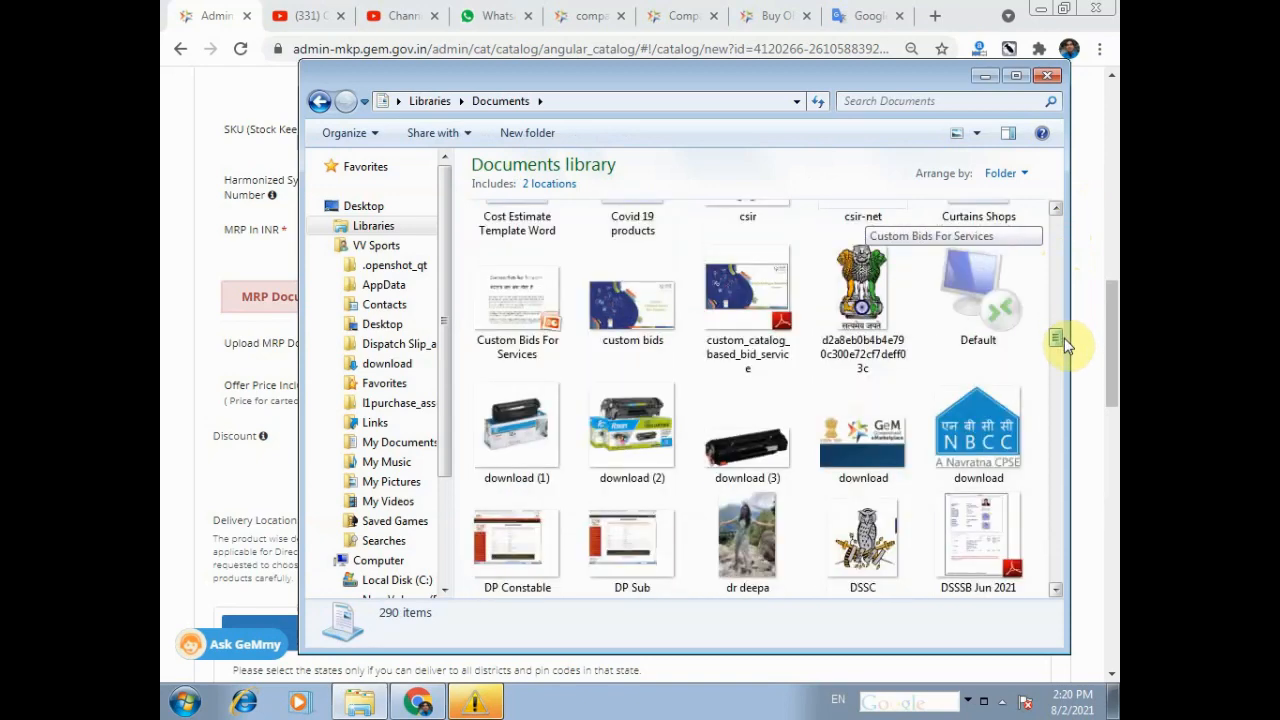
drag(1064, 343, 1066, 586)
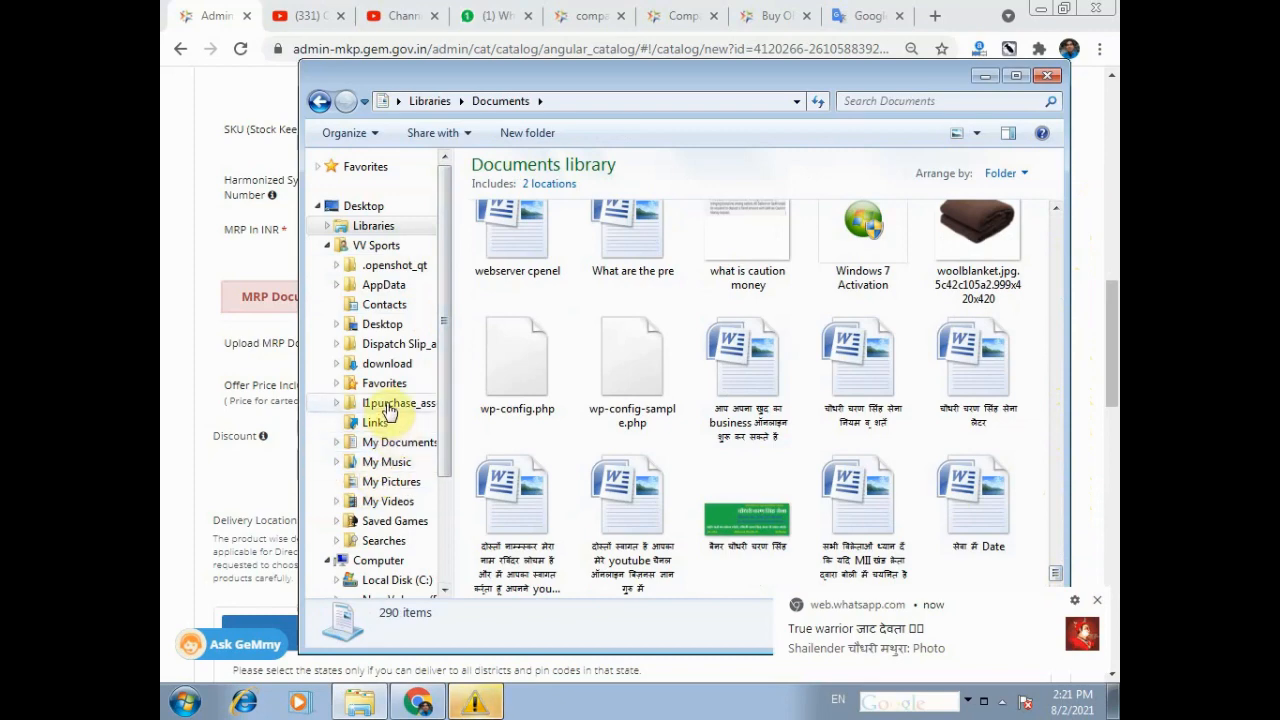
Show the download folder's files as large thumbnails and look through them for a cartridge packaging photo
click(385, 364)
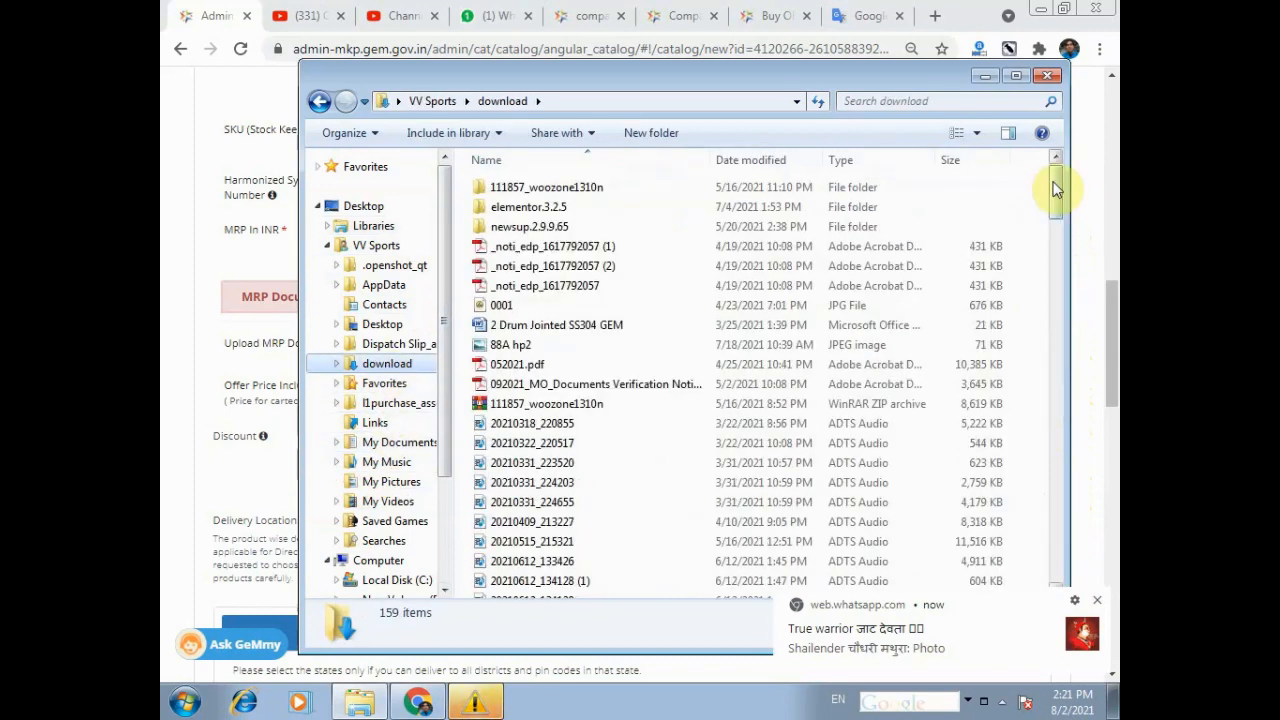
drag(1057, 190, 1060, 232)
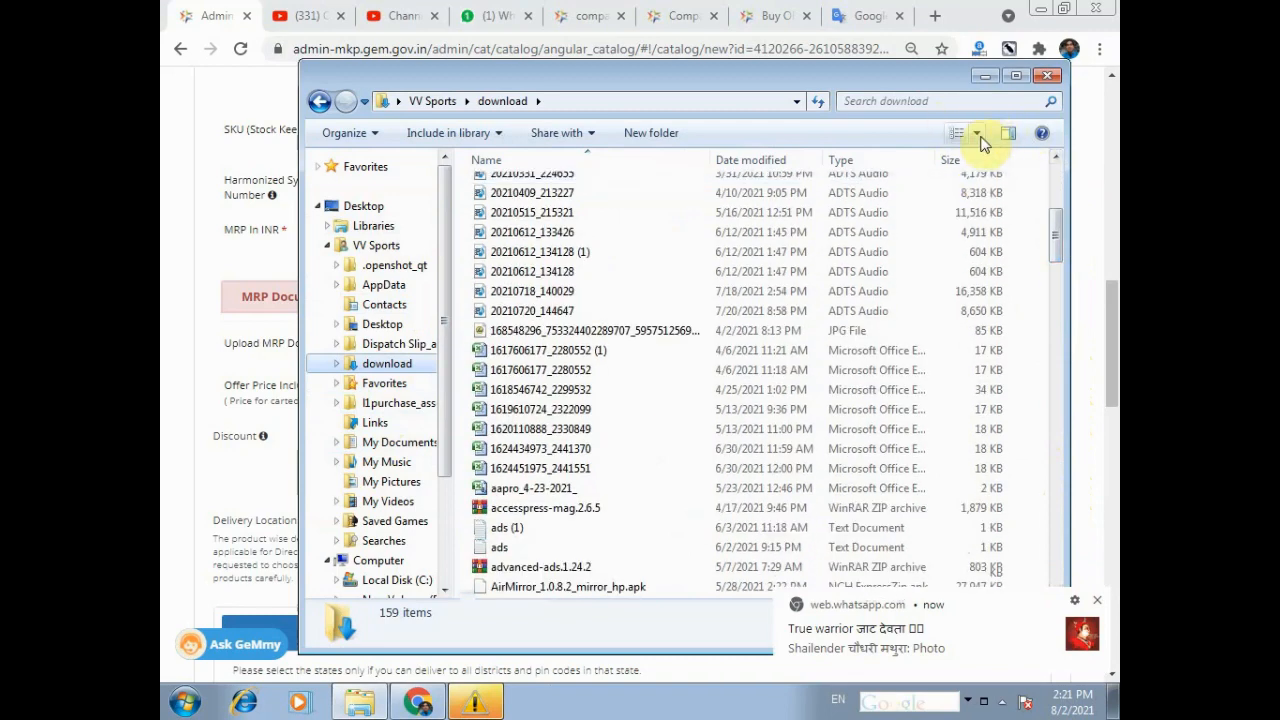
click(977, 133)
click(1034, 52)
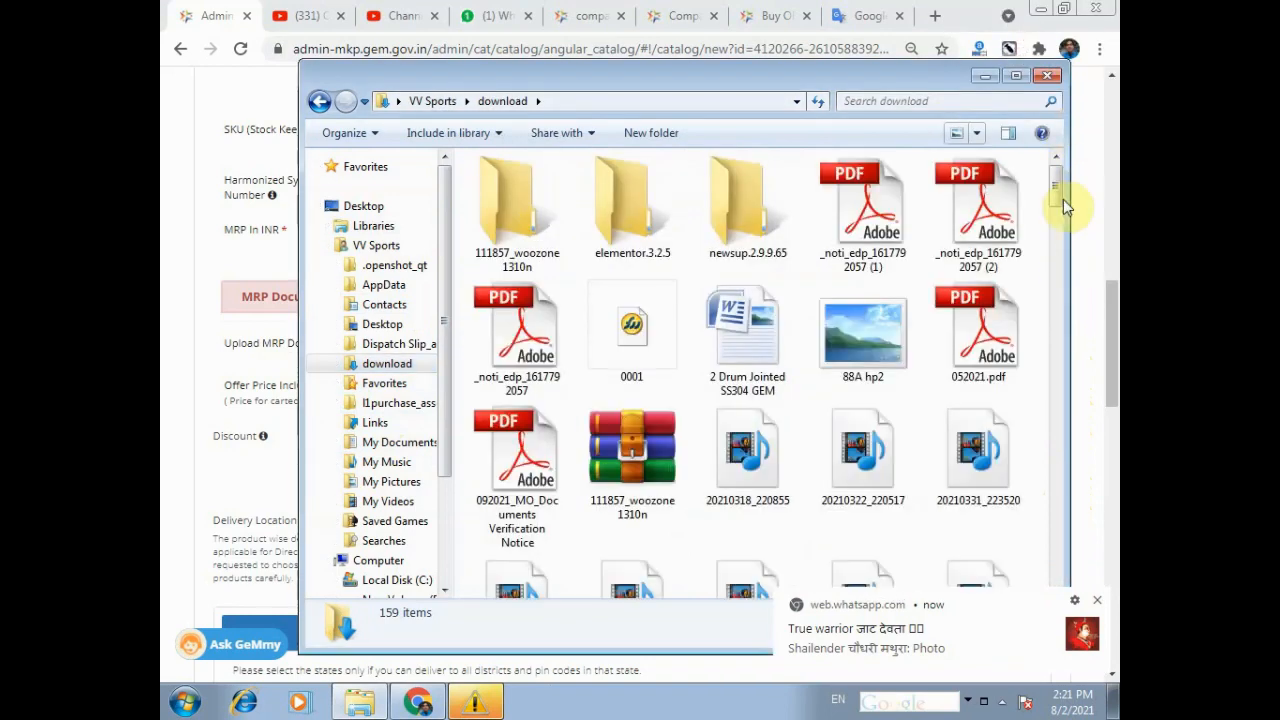
drag(1059, 183, 1062, 186)
drag(1064, 216, 1062, 564)
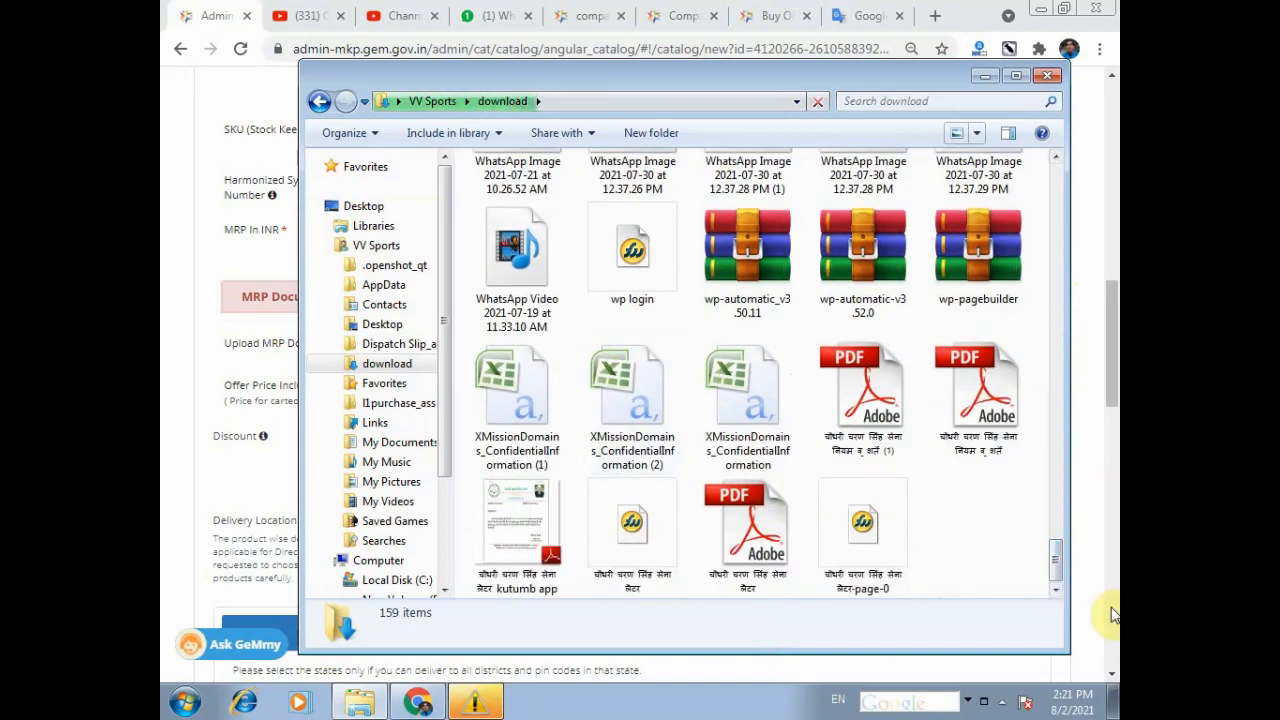
drag(1054, 566, 1058, 537)
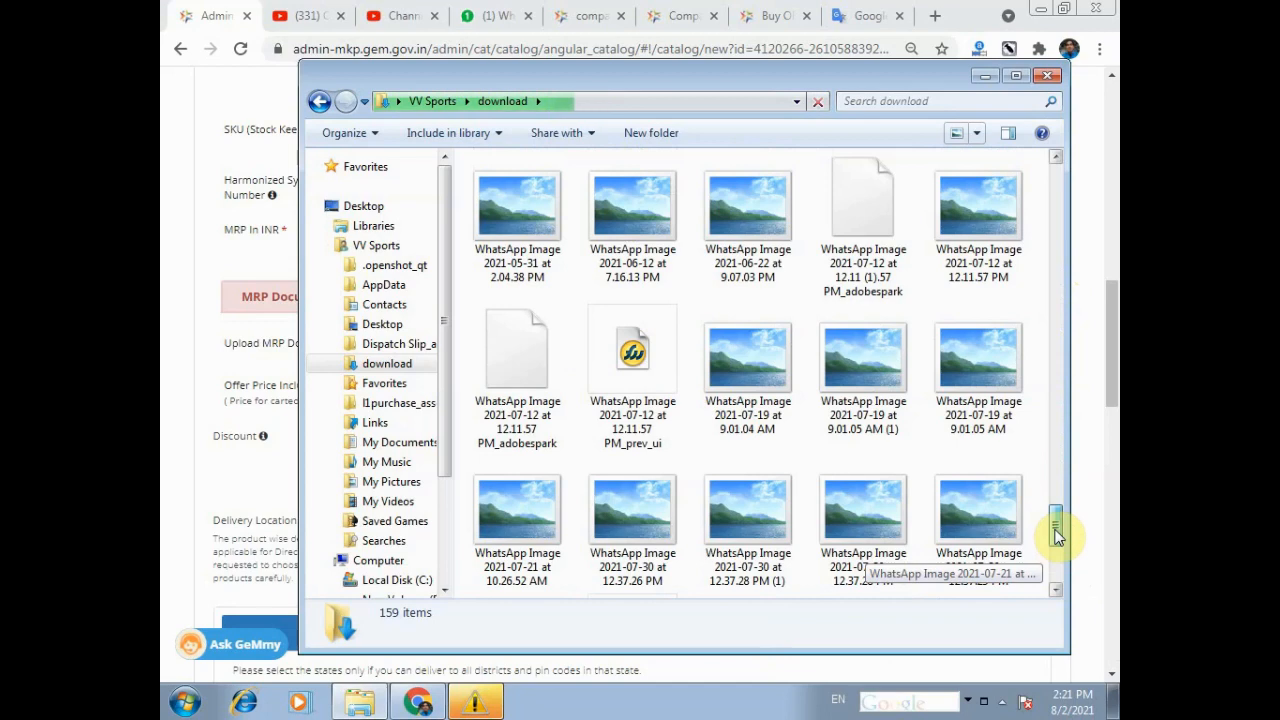
drag(1056, 530, 1044, 183)
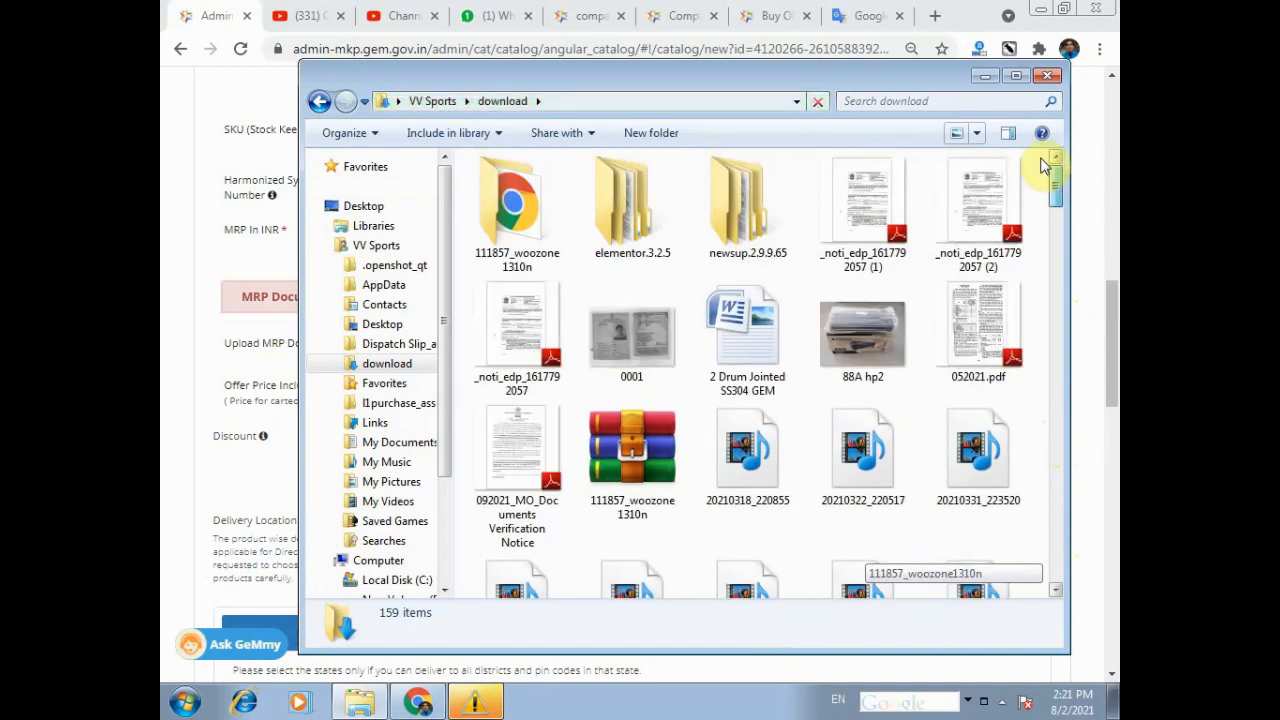
Open the 88A hp2 image from the download folder and examine the packaging it shows
click(856, 342)
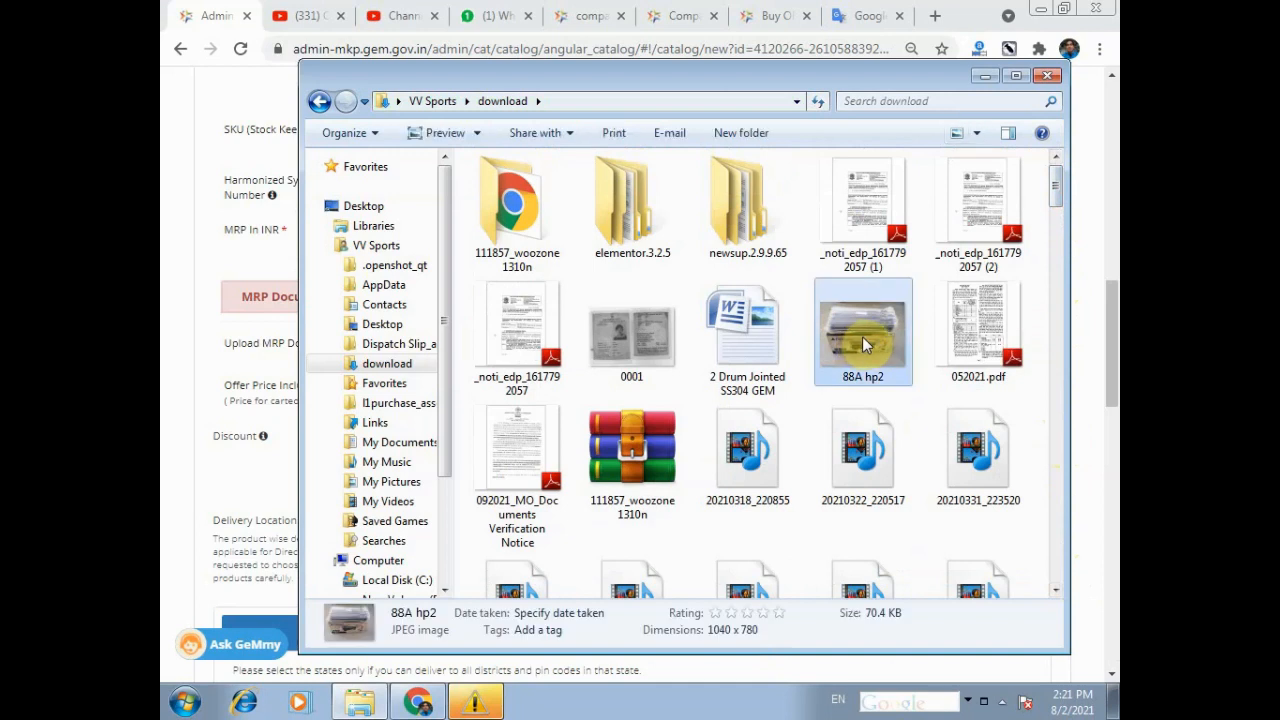
double_click(863, 336)
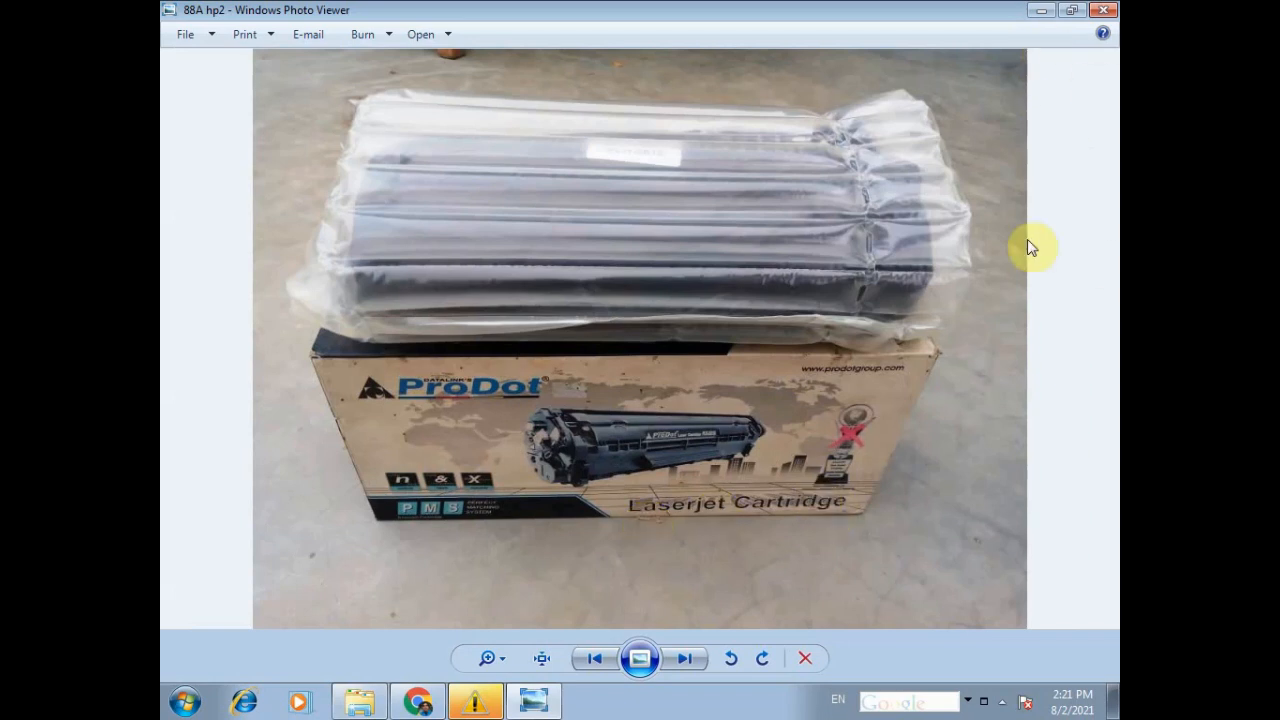
click(1040, 11)
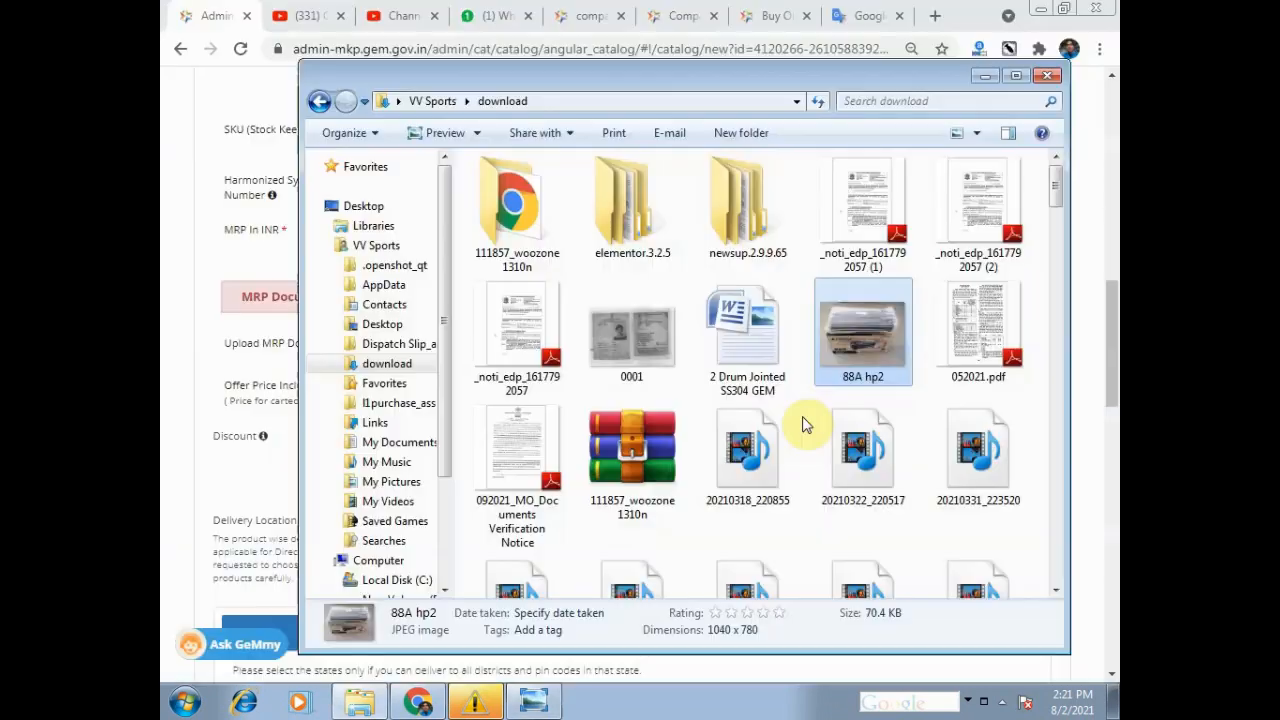
drag(1057, 177, 1108, 60)
Return to the GeM form, set the MRP to 2499 INR, and upload the 88A hp2 image as the Packaging Photo MRP document
click(412, 703)
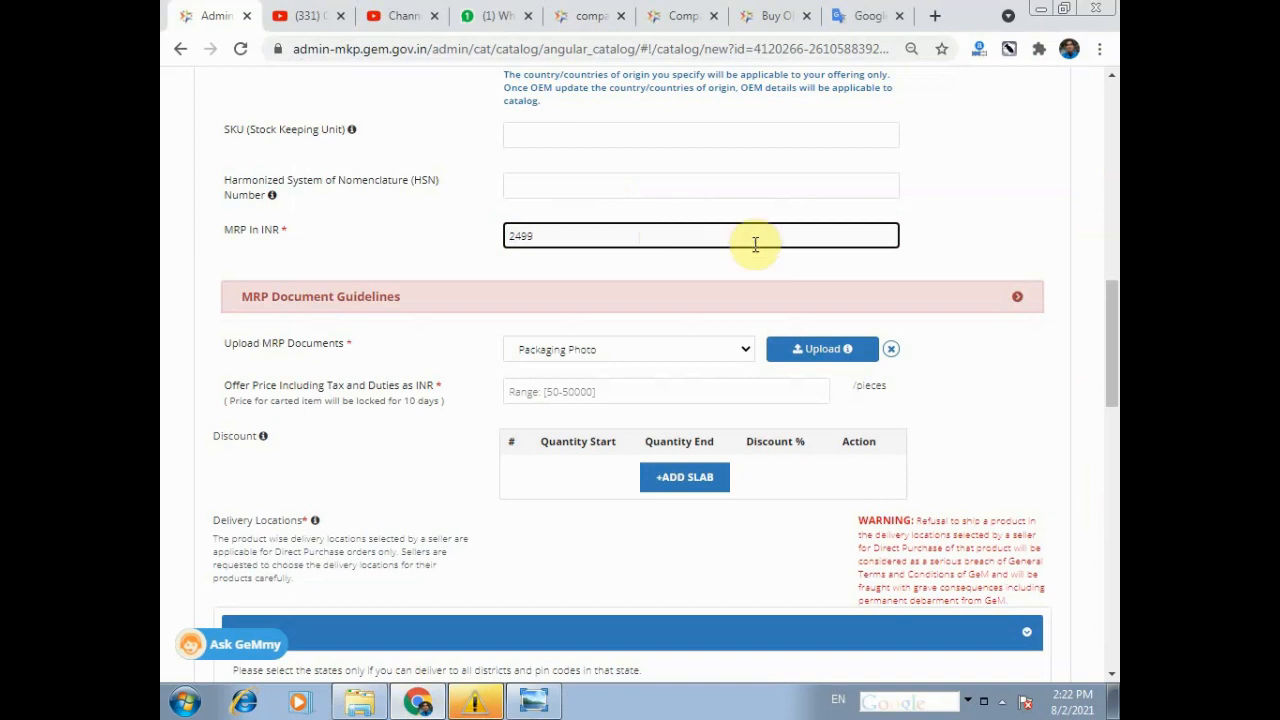
click(738, 350)
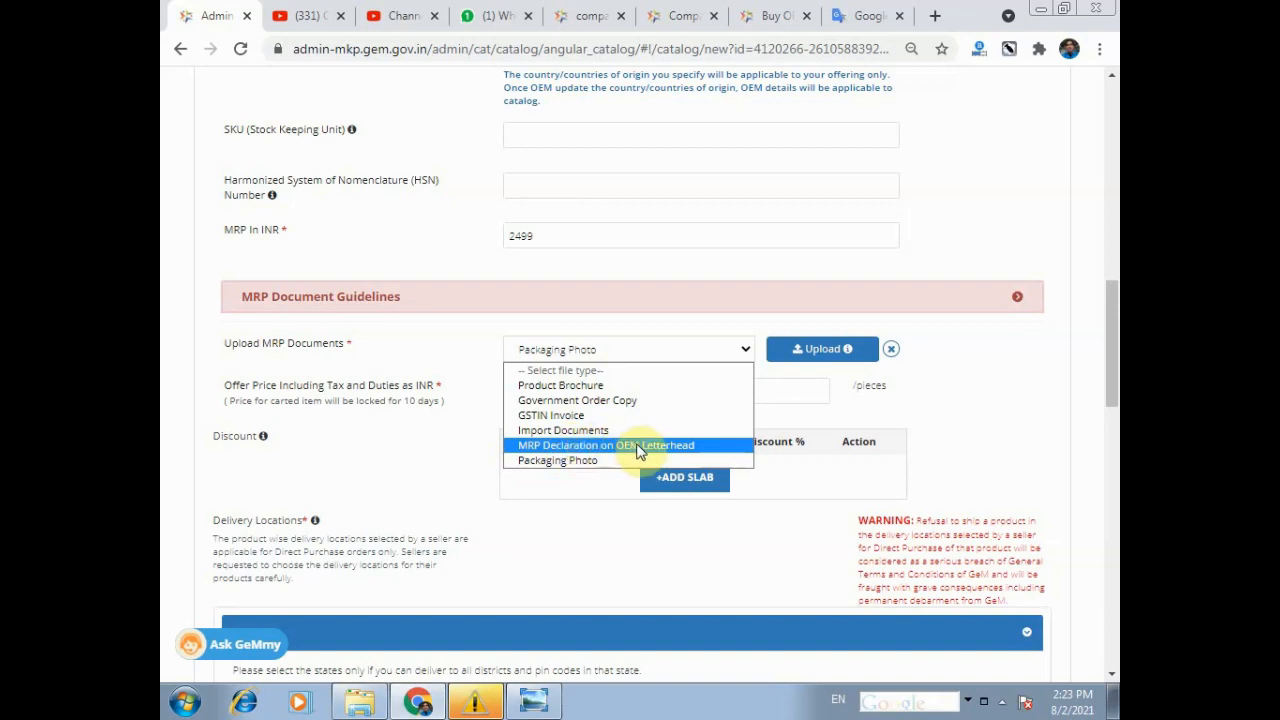
click(563, 460)
click(826, 357)
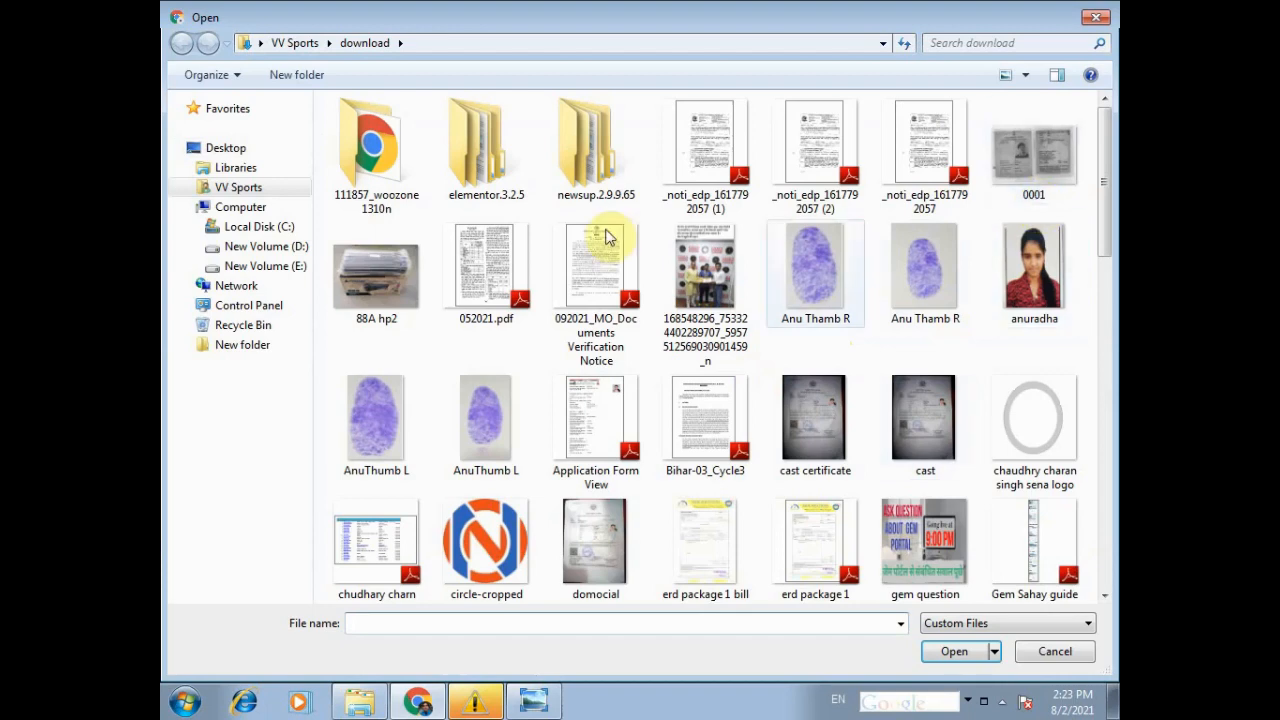
click(383, 282)
click(950, 652)
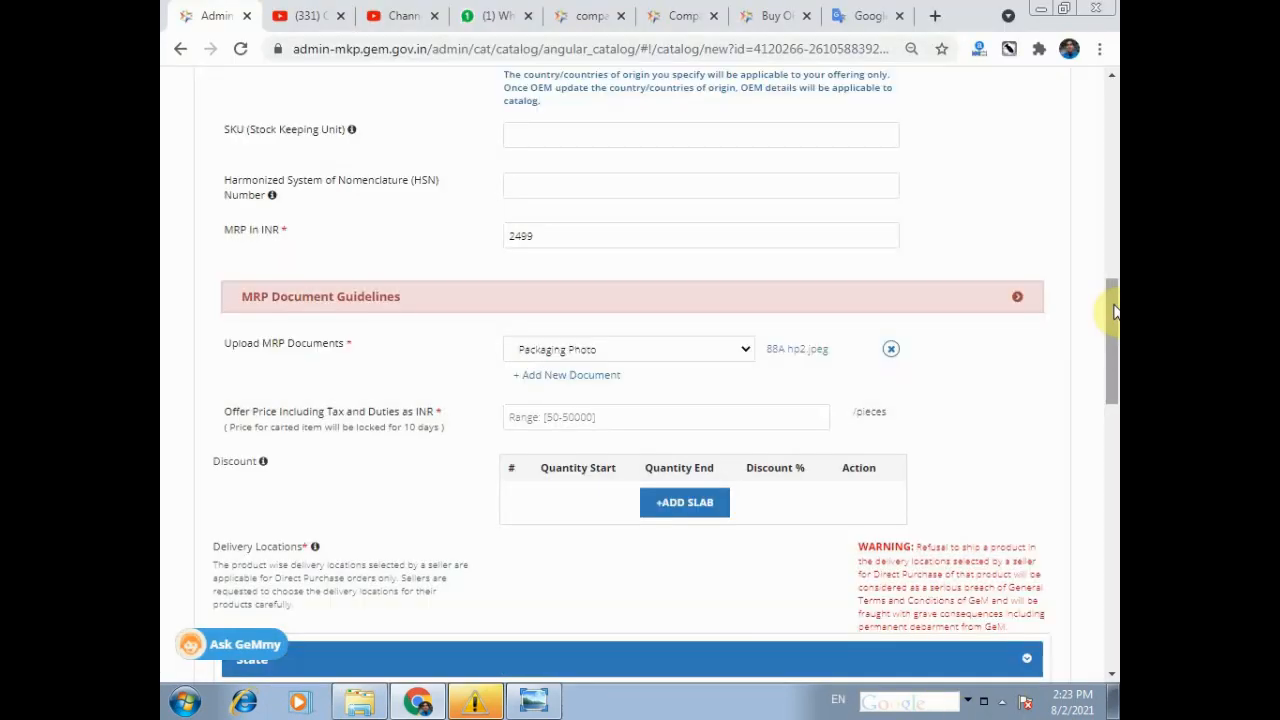
Set the offer price including tax and duties to 799 INR per piece
scroll(765, 393, down, 1)
click(603, 351)
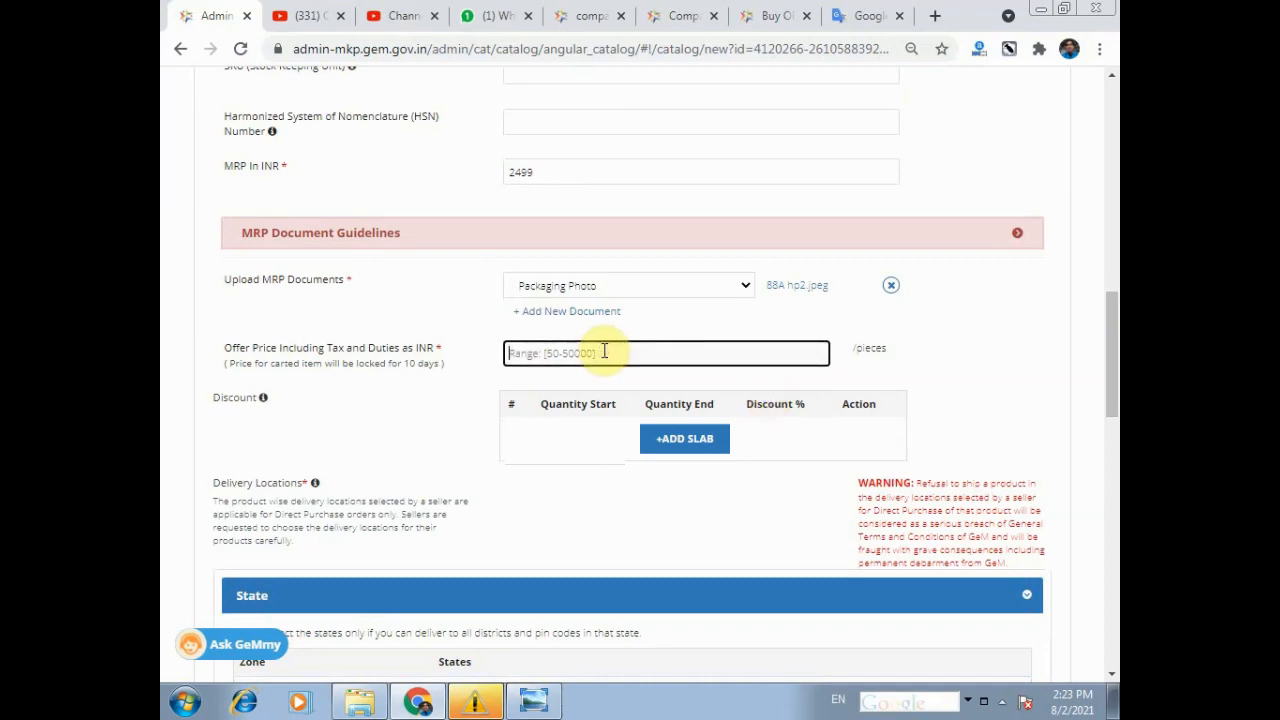
text(799)
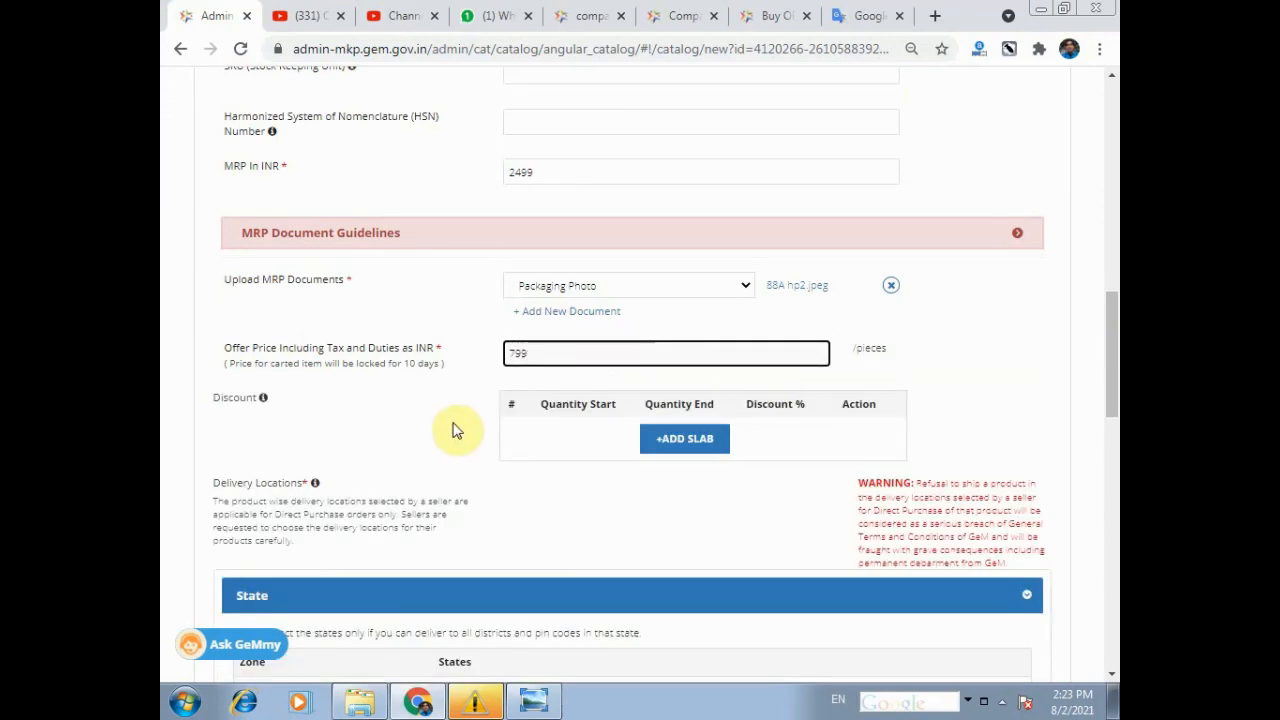
click(455, 425)
Select the whole North zone as a delivery location, accept the serviceability agreement, and clear the zone again
drag(1113, 318, 1113, 396)
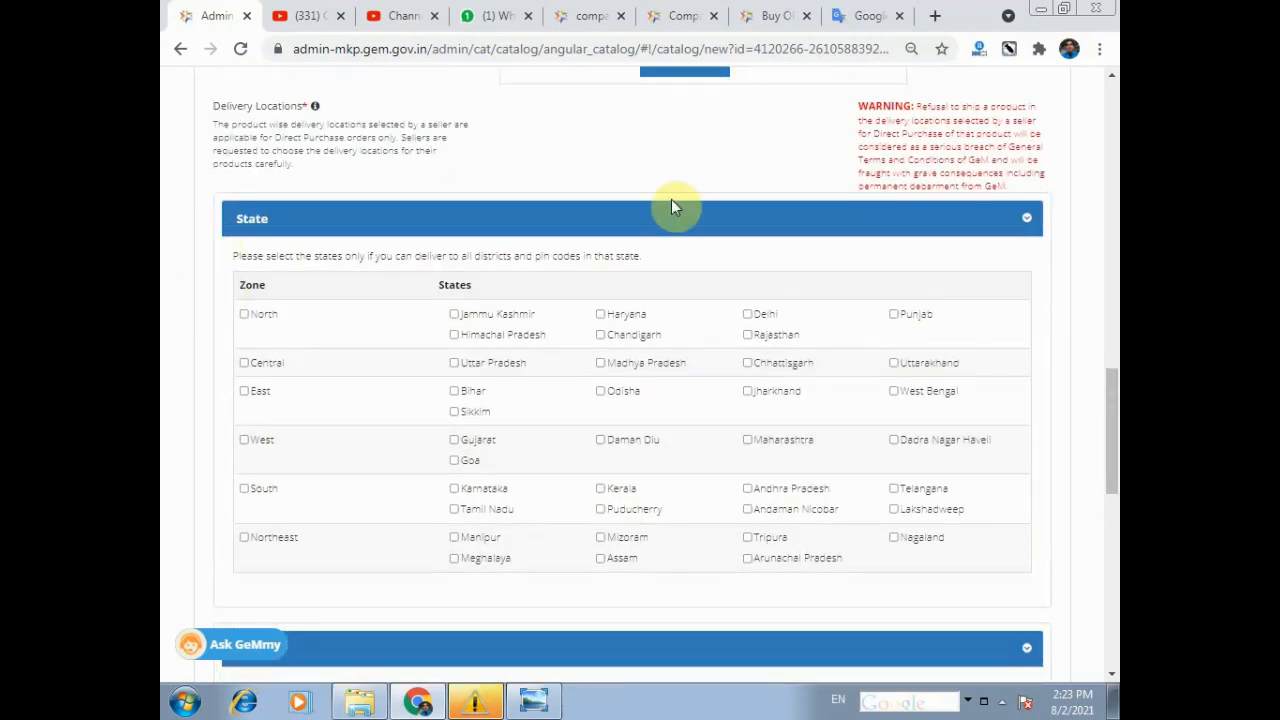
scroll(1109, 380, down, 1)
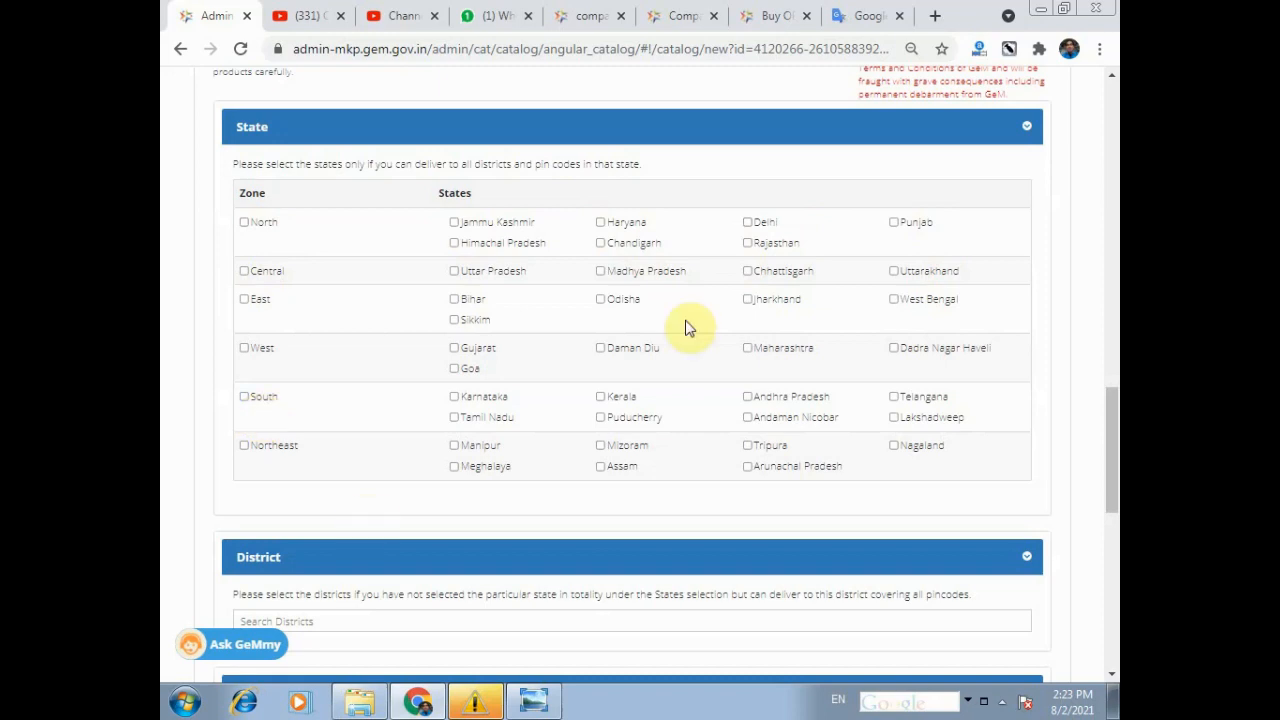
click(245, 225)
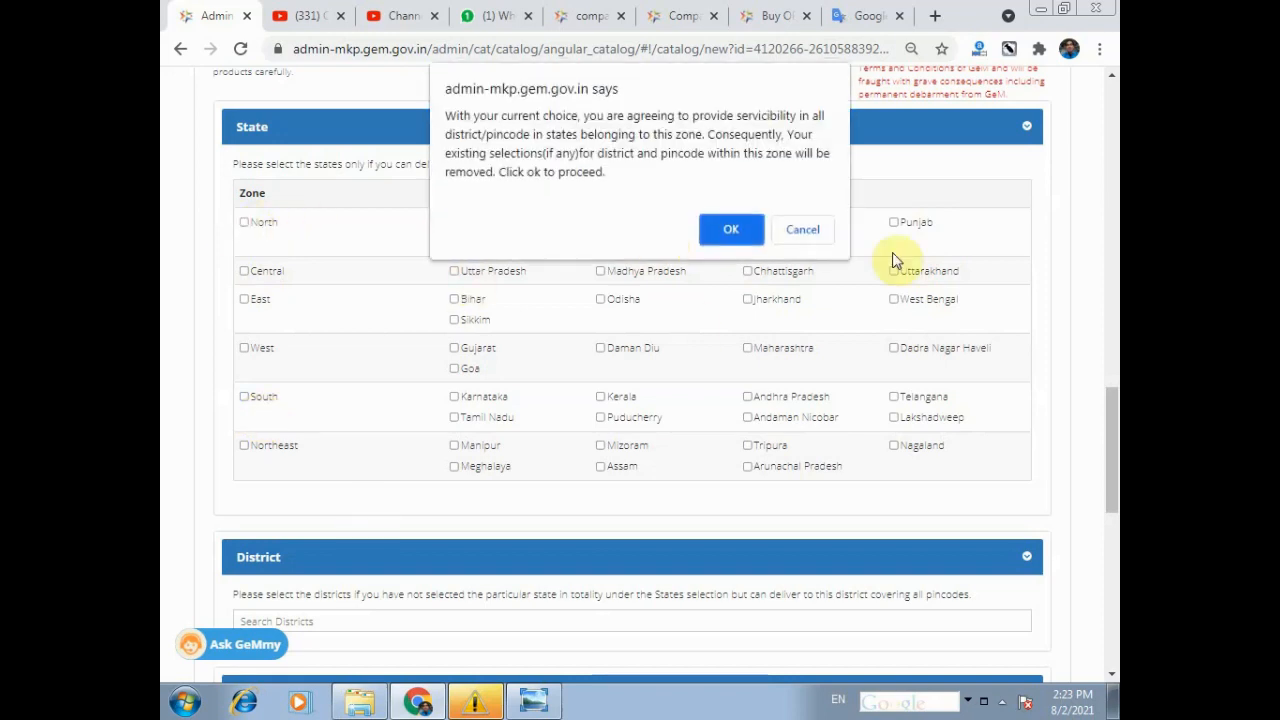
click(740, 232)
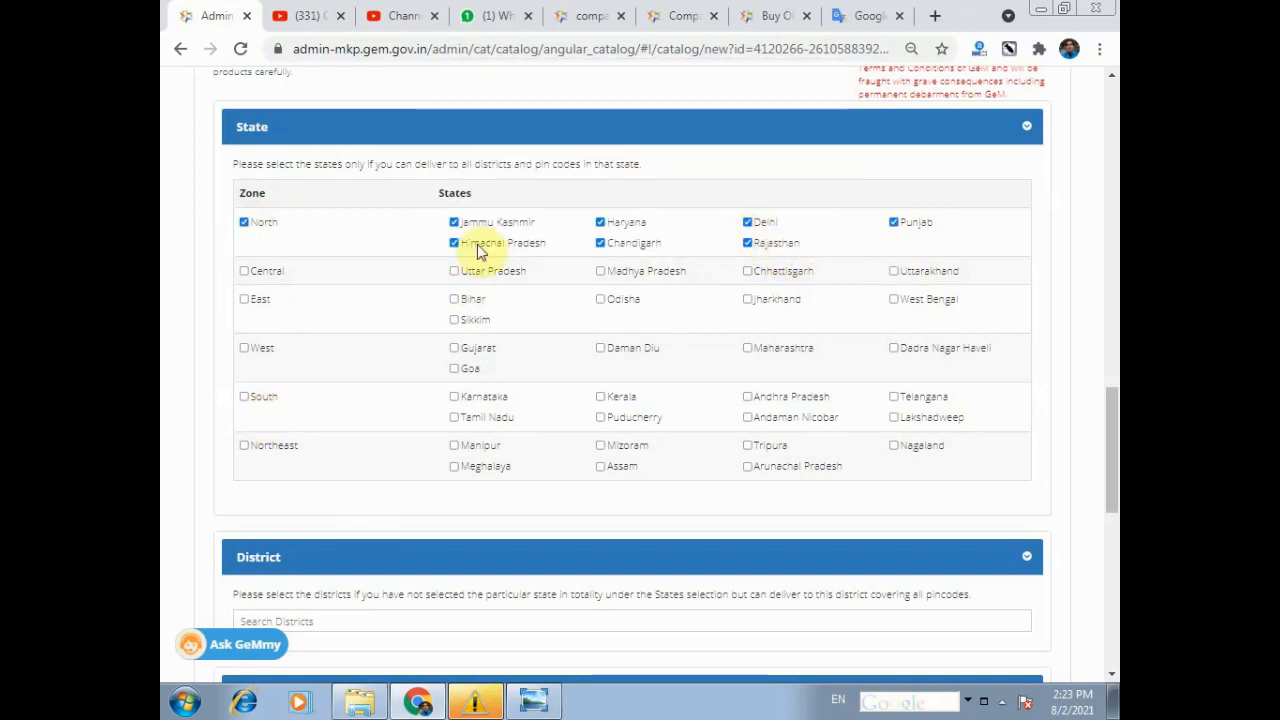
click(245, 222)
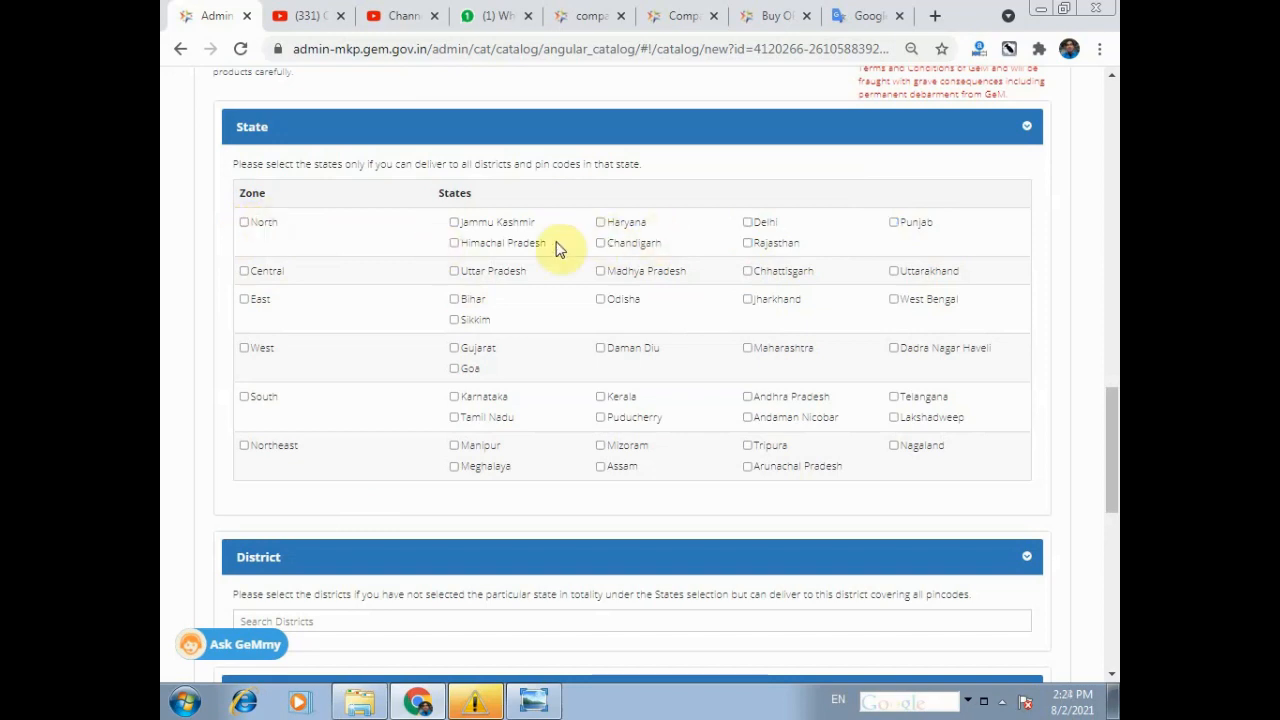
Select Haryana and Delhi as the delivery states
click(600, 222)
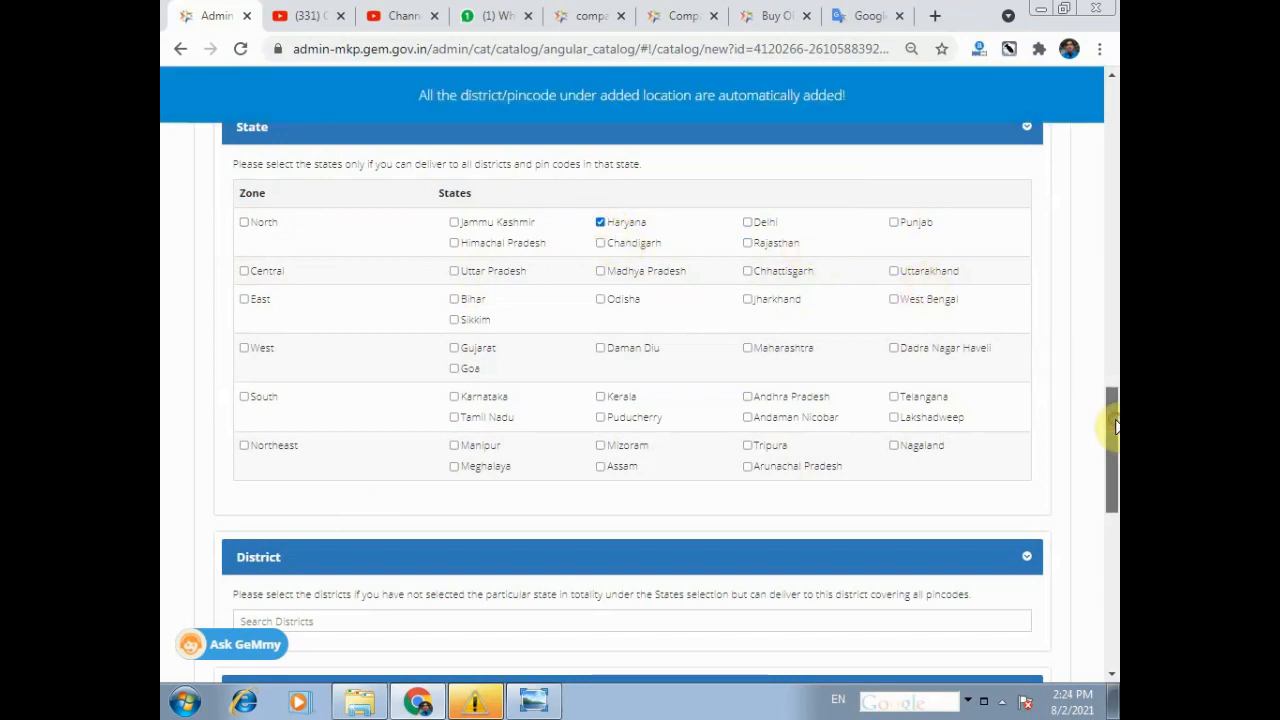
click(746, 223)
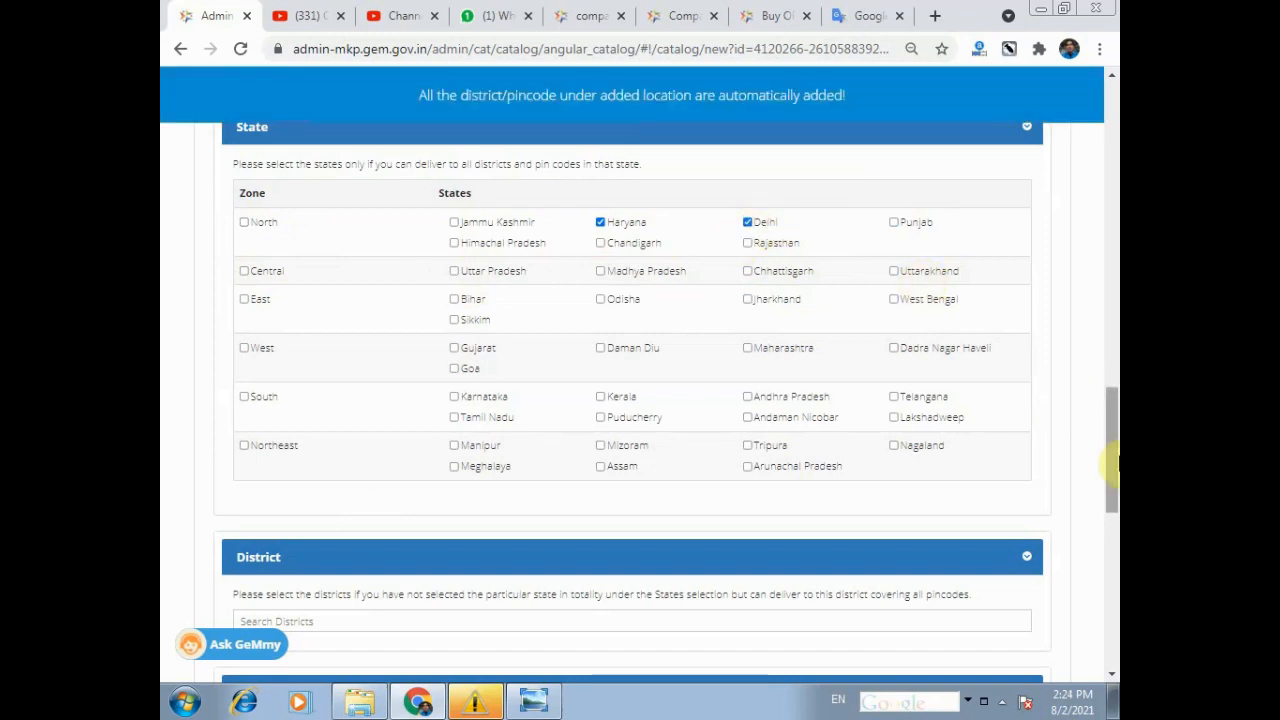
Add the Meerut and Moradabad districts of Uttar Pradesh to the delivery locations and remove both again
drag(1112, 458, 1112, 462)
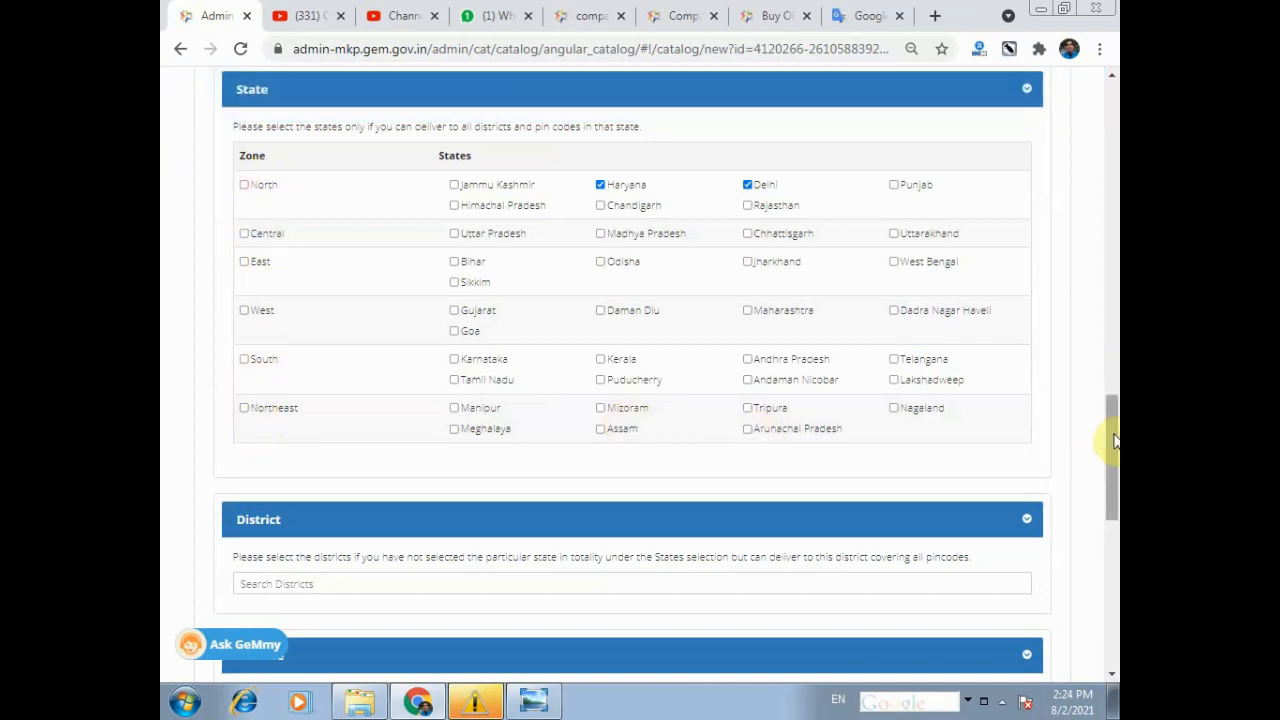
scroll(1114, 440, down, 3)
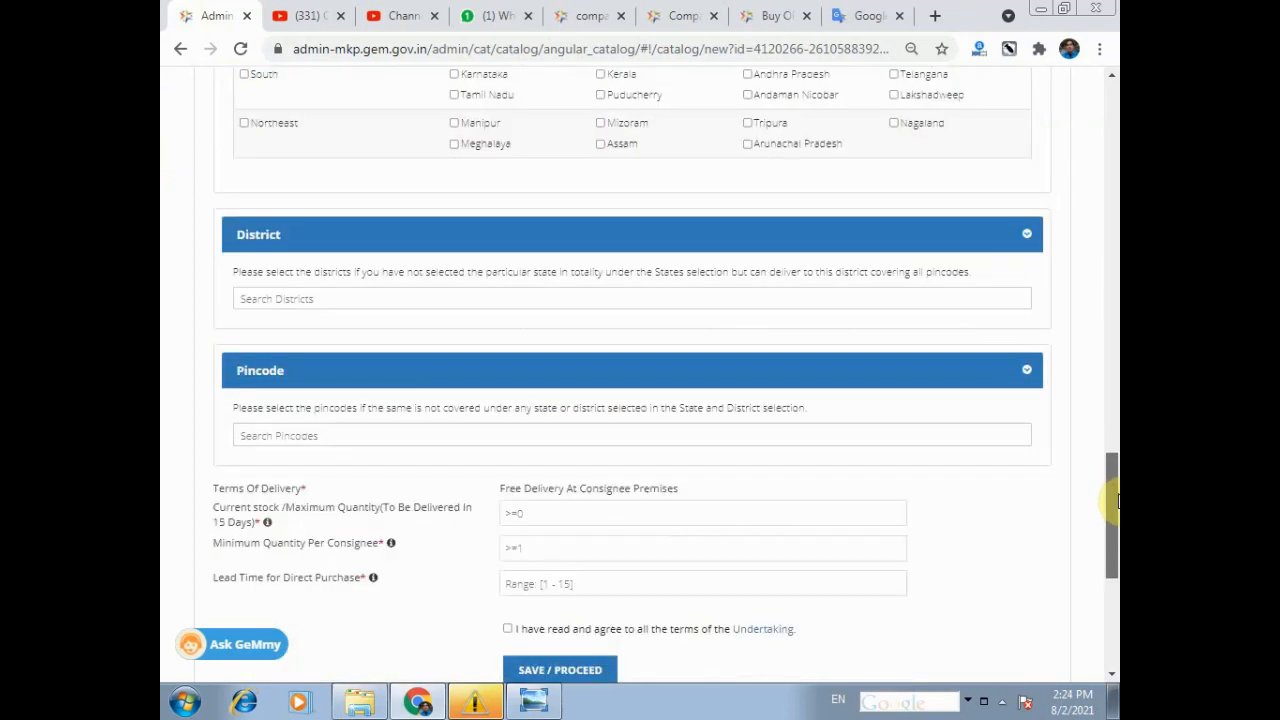
click(343, 292)
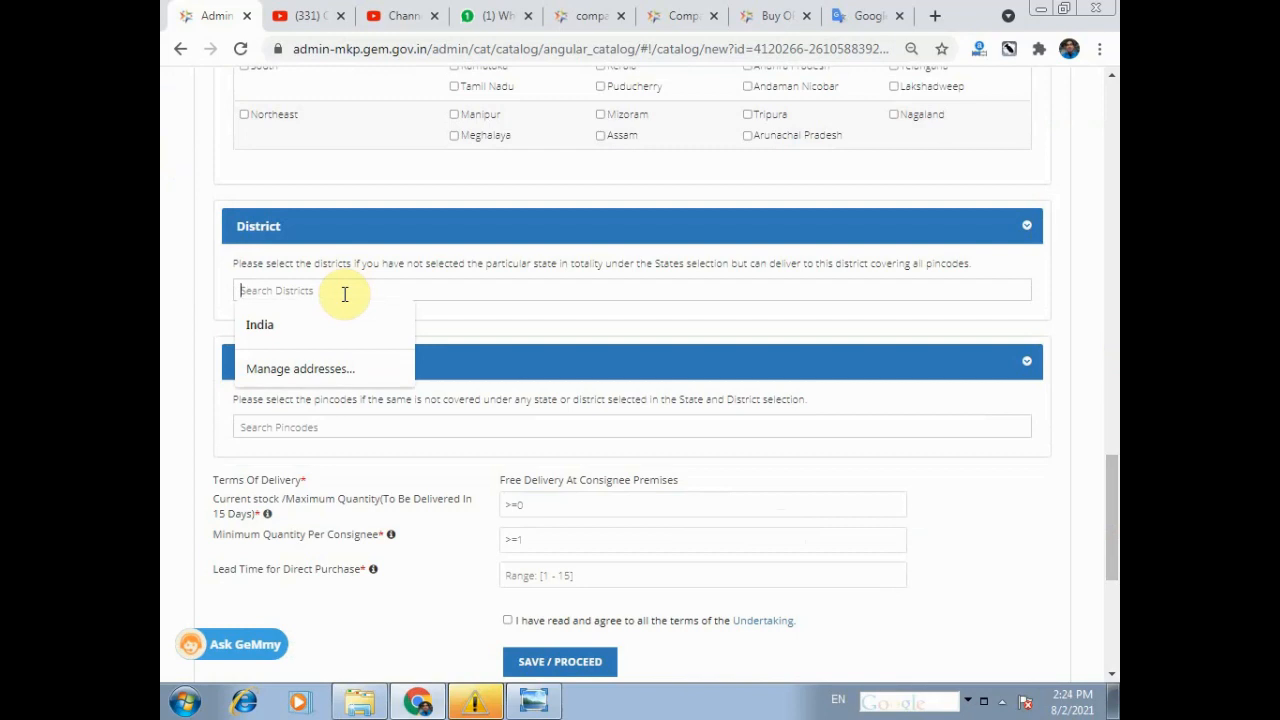
text(Meerut)
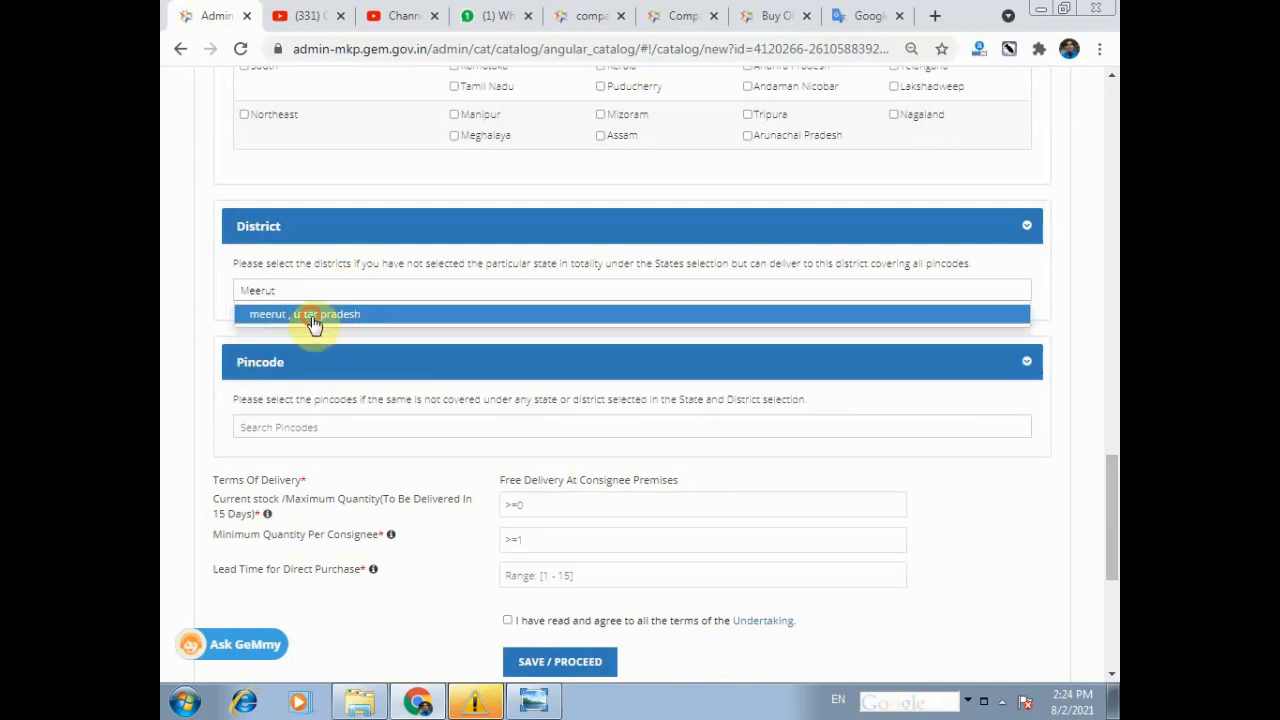
click(311, 316)
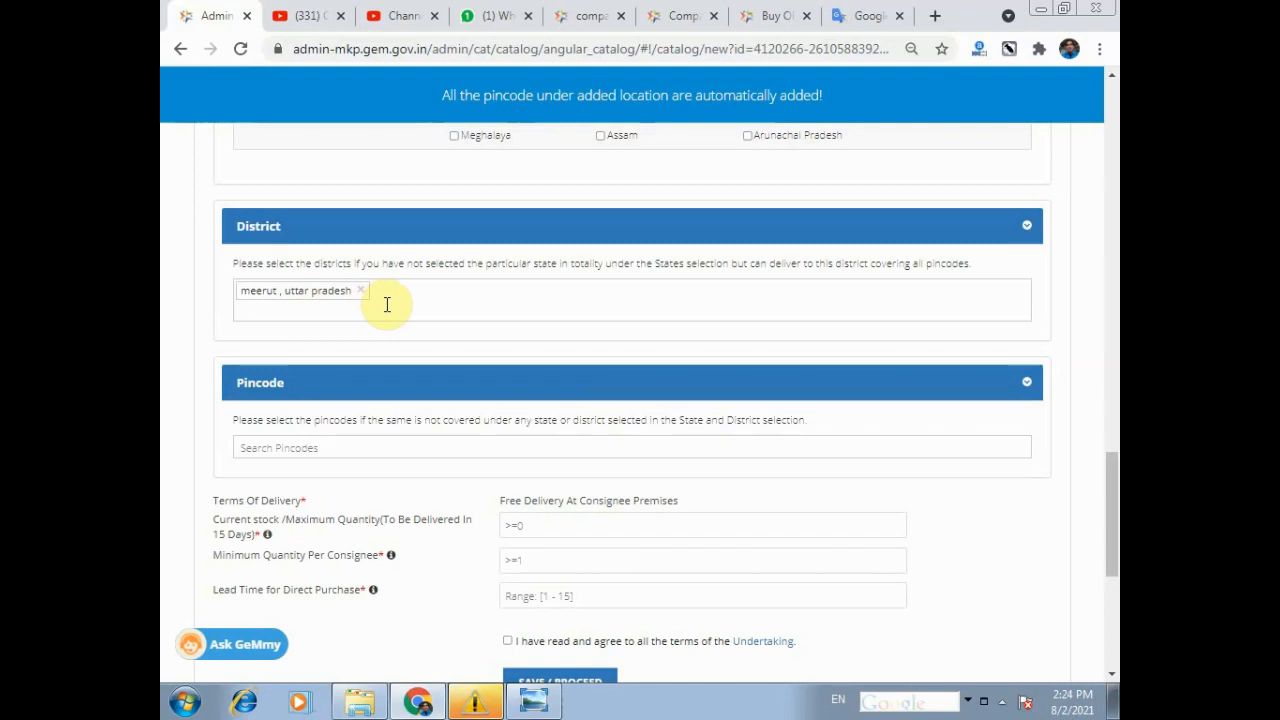
click(309, 308)
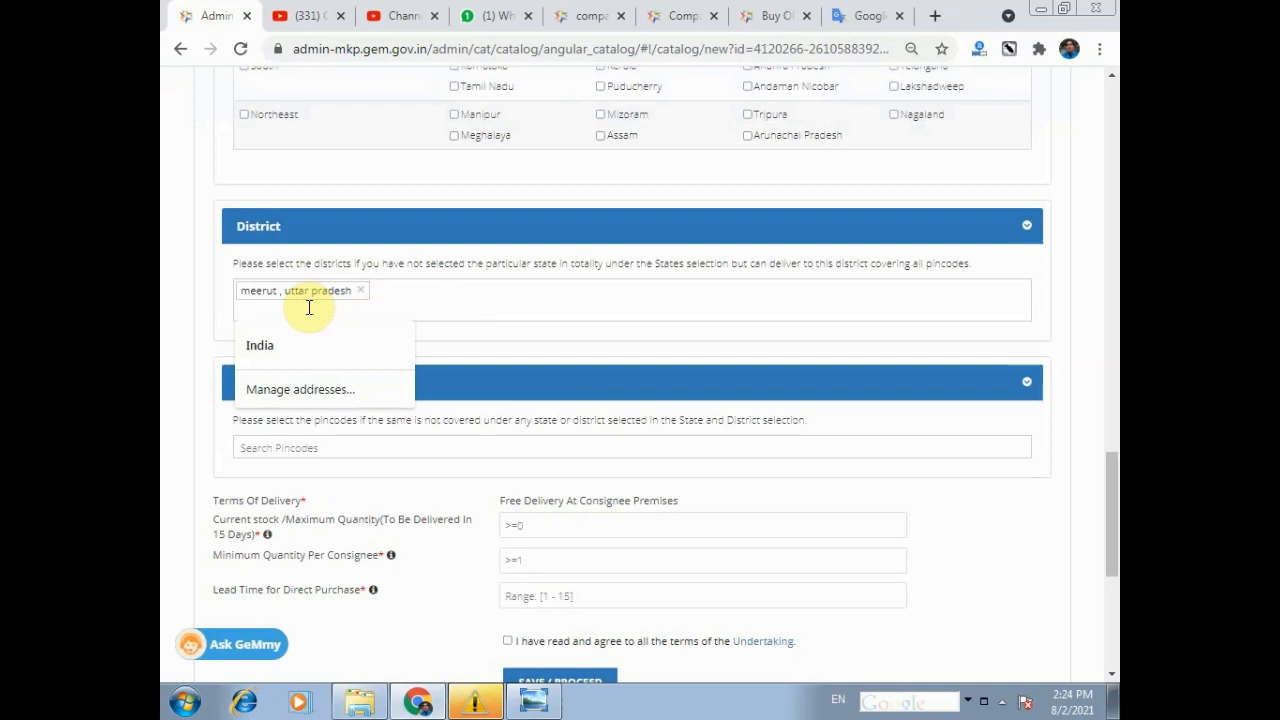
text(m)
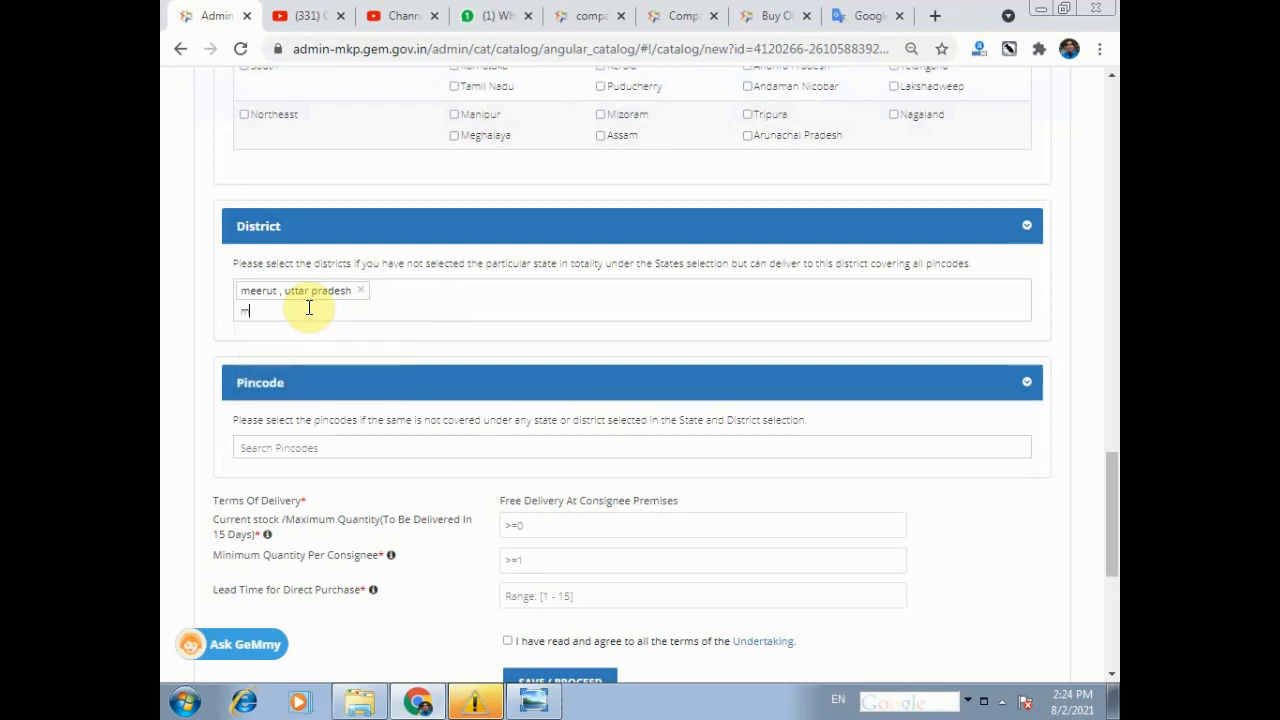
text(oradabad)
click(343, 336)
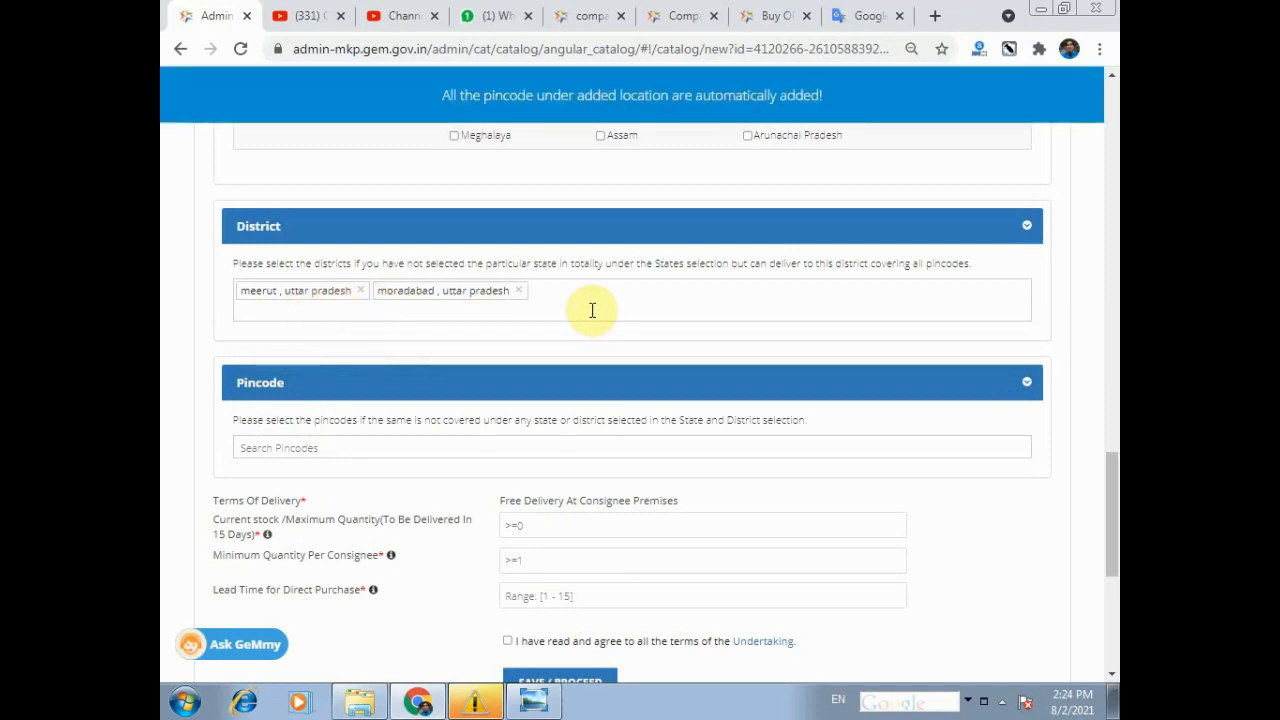
click(364, 291)
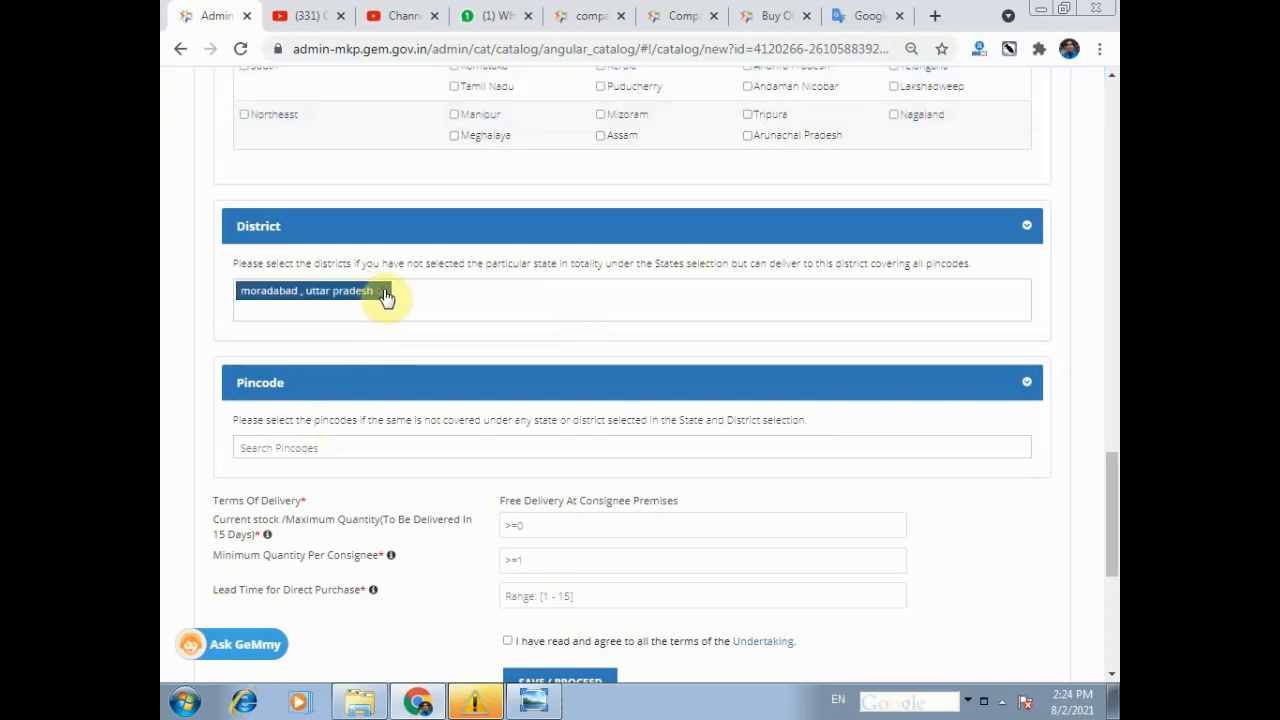
click(382, 291)
Add pincode 250001 in Meerut, Uttar Pradesh, to the delivery locations and remove it again
click(300, 428)
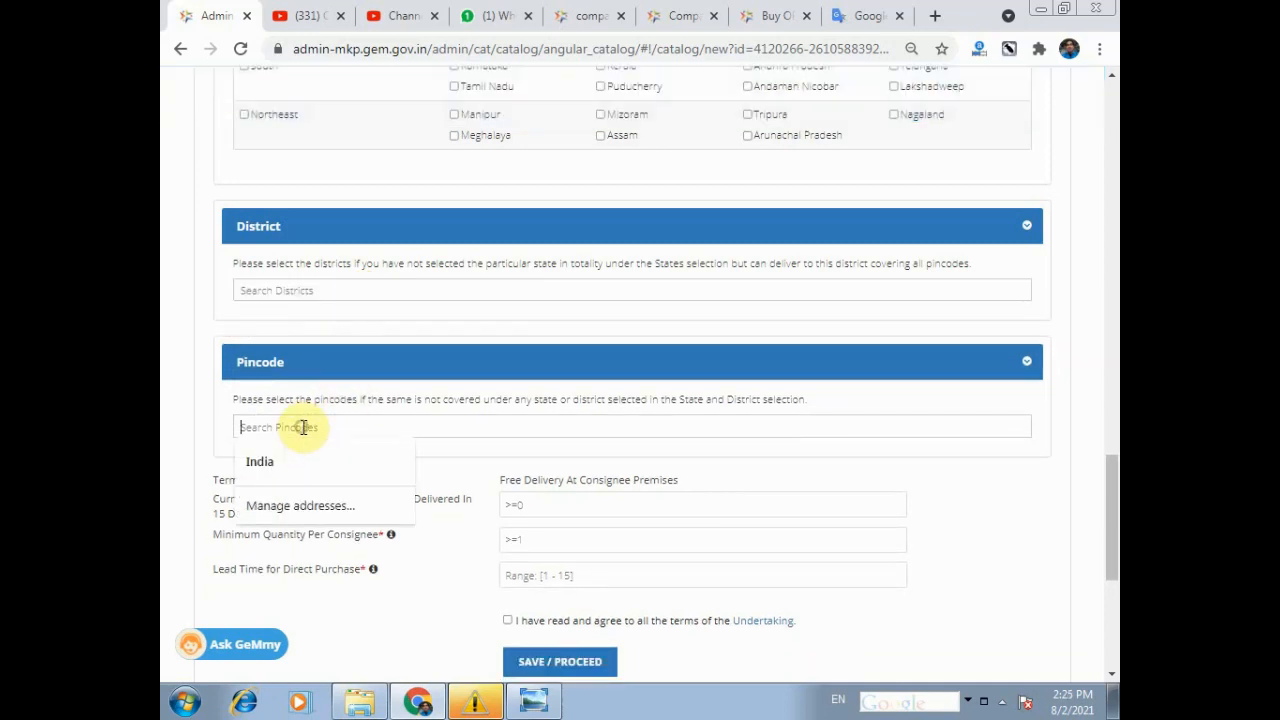
click(231, 362)
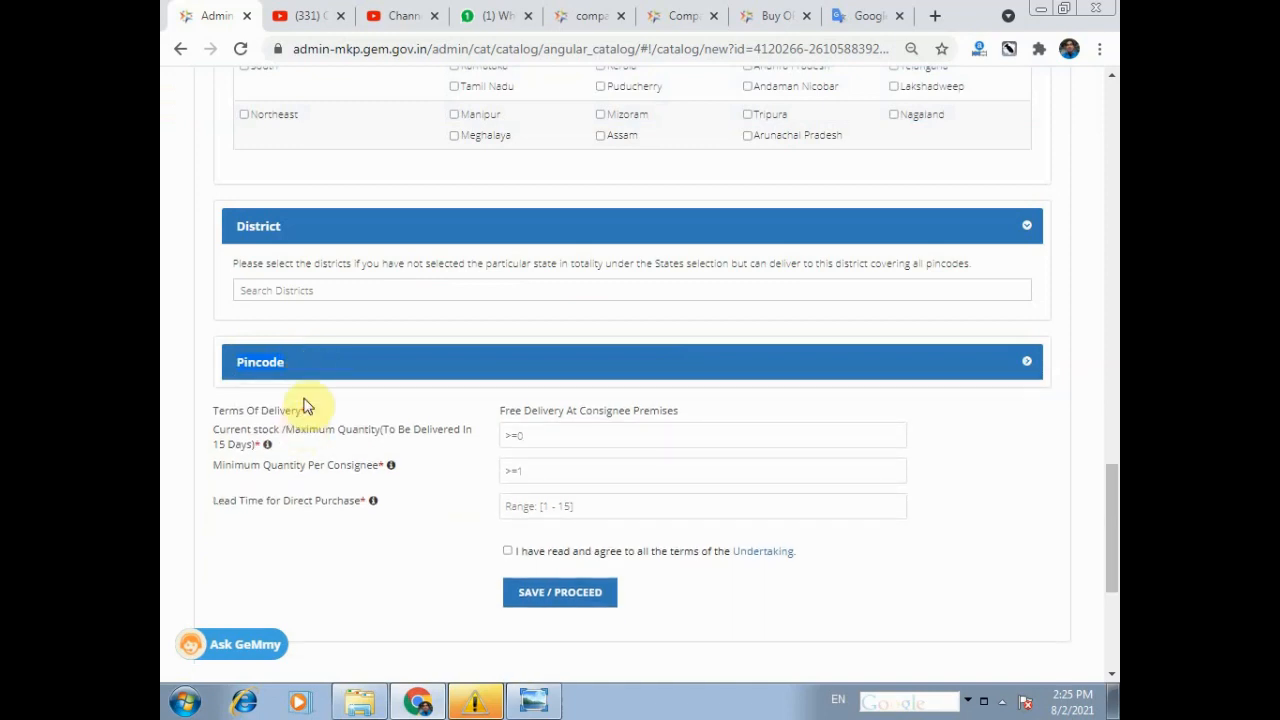
click(273, 365)
click(290, 426)
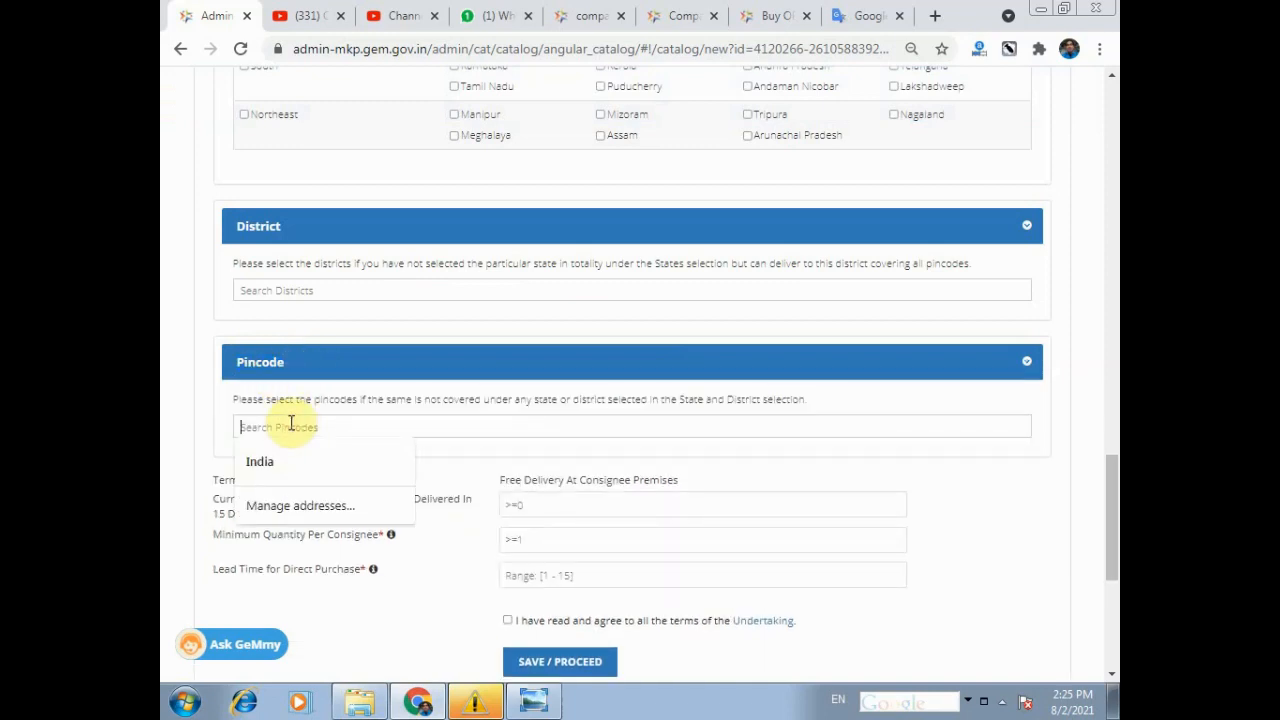
text(250001)
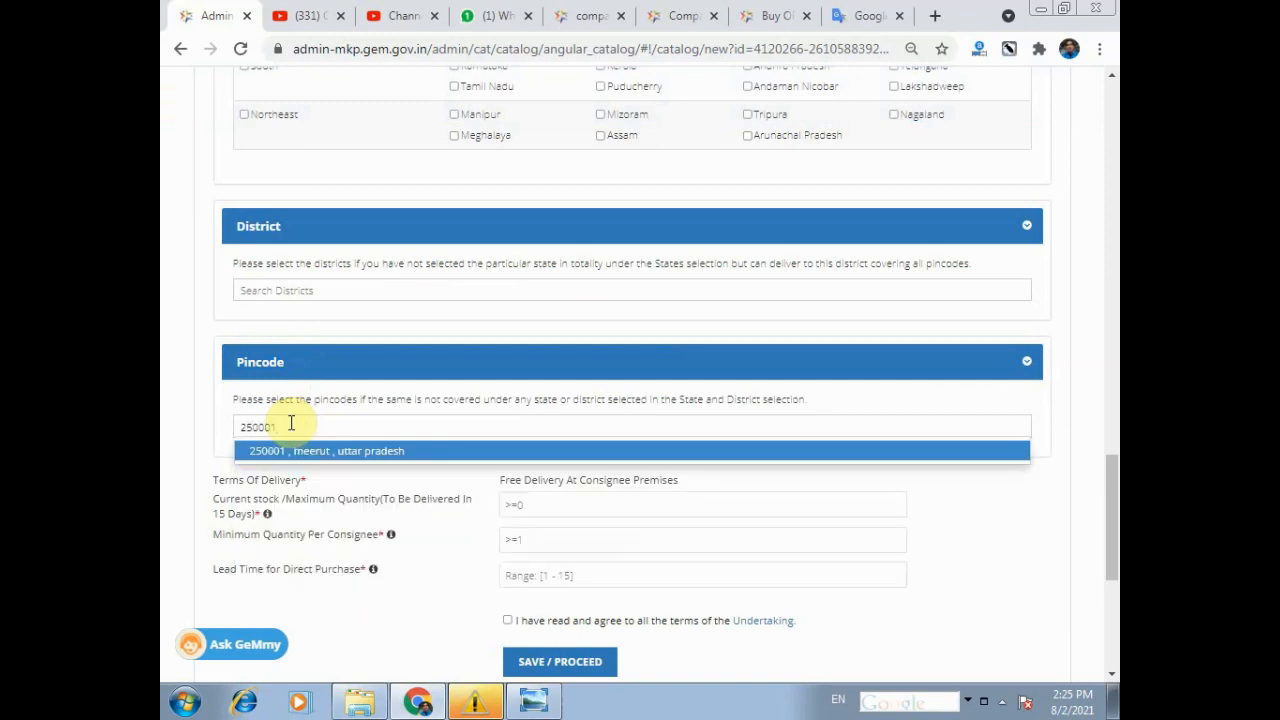
click(330, 450)
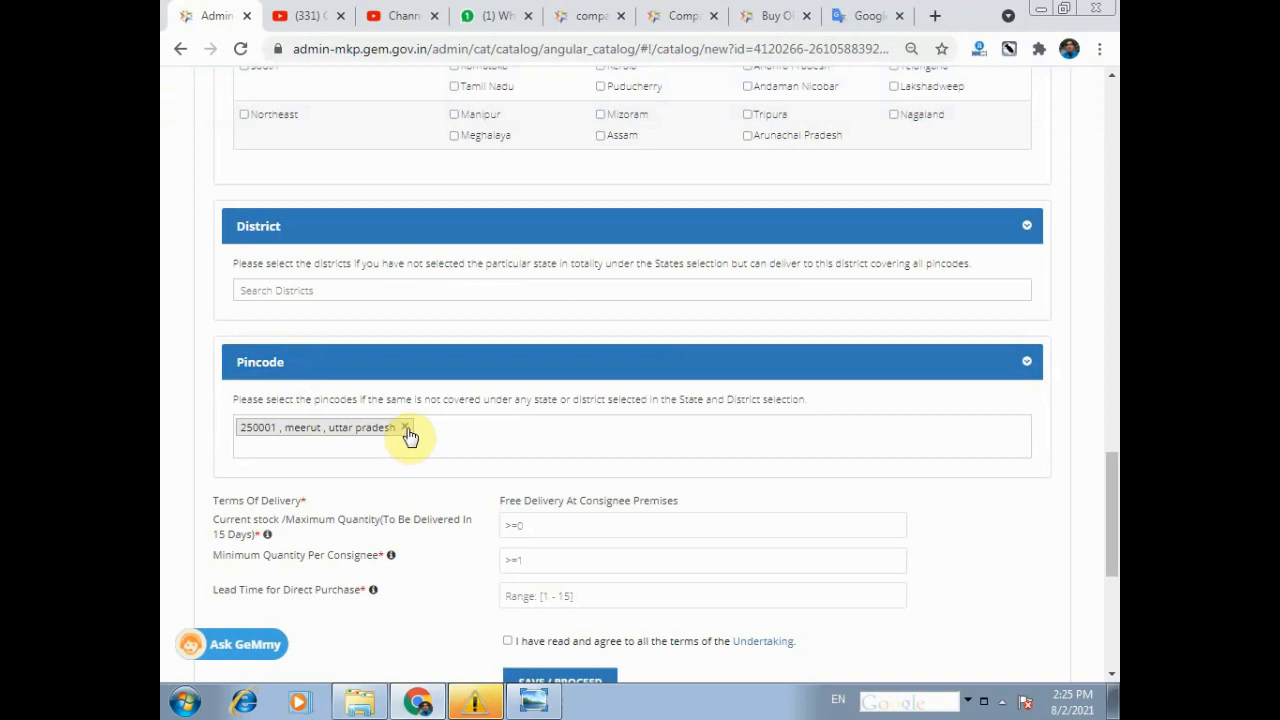
click(406, 428)
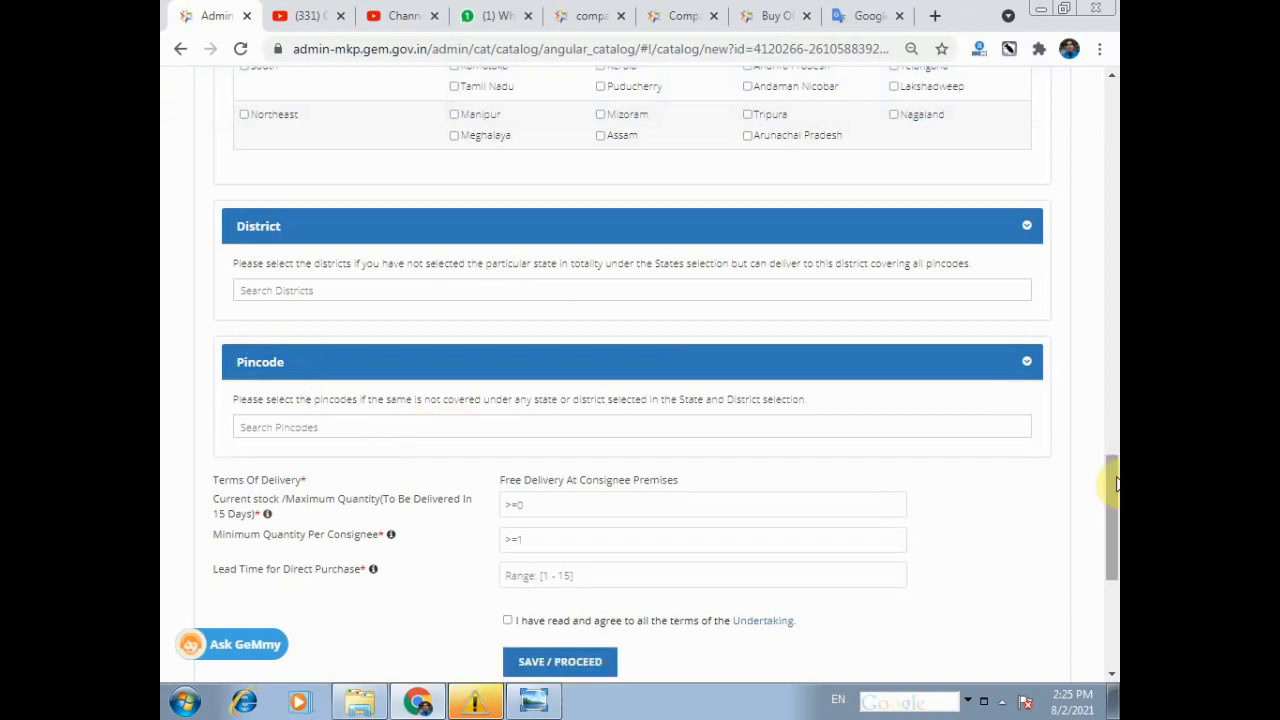
Set the current stock to 50, the minimum quantity per consignee to 1, and the direct purchase lead time to 2
drag(1117, 484, 1117, 516)
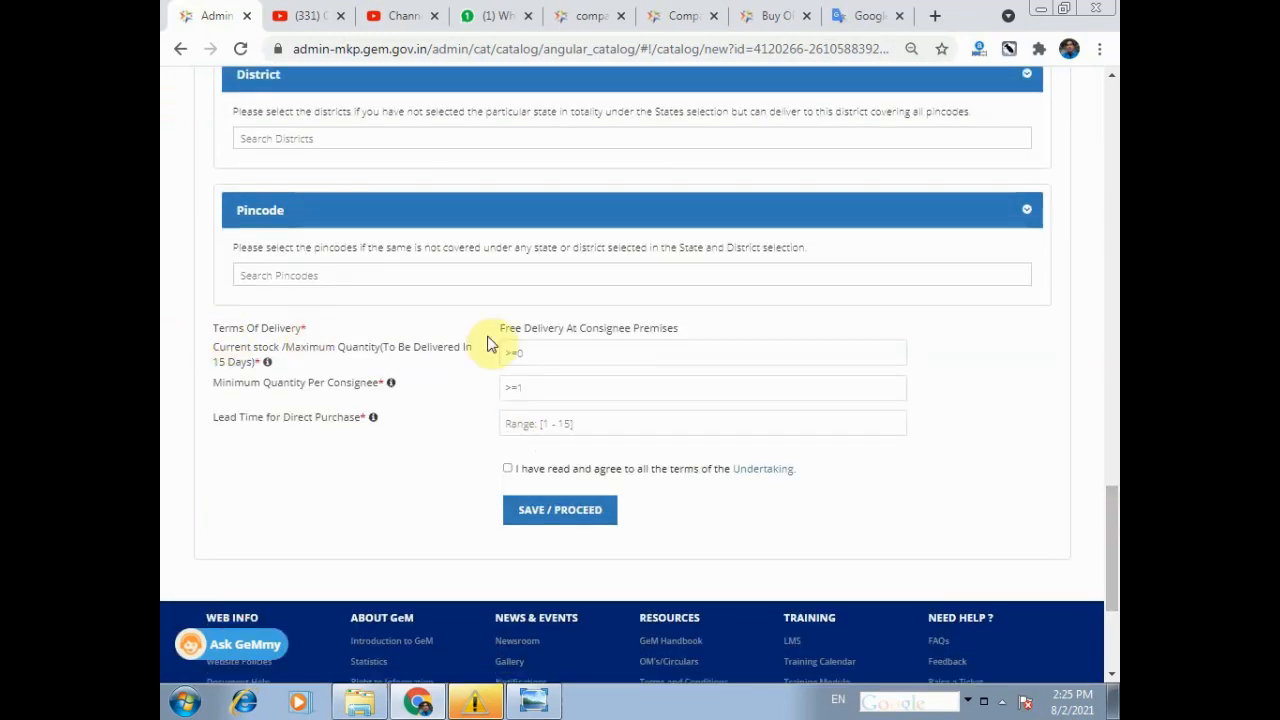
click(543, 355)
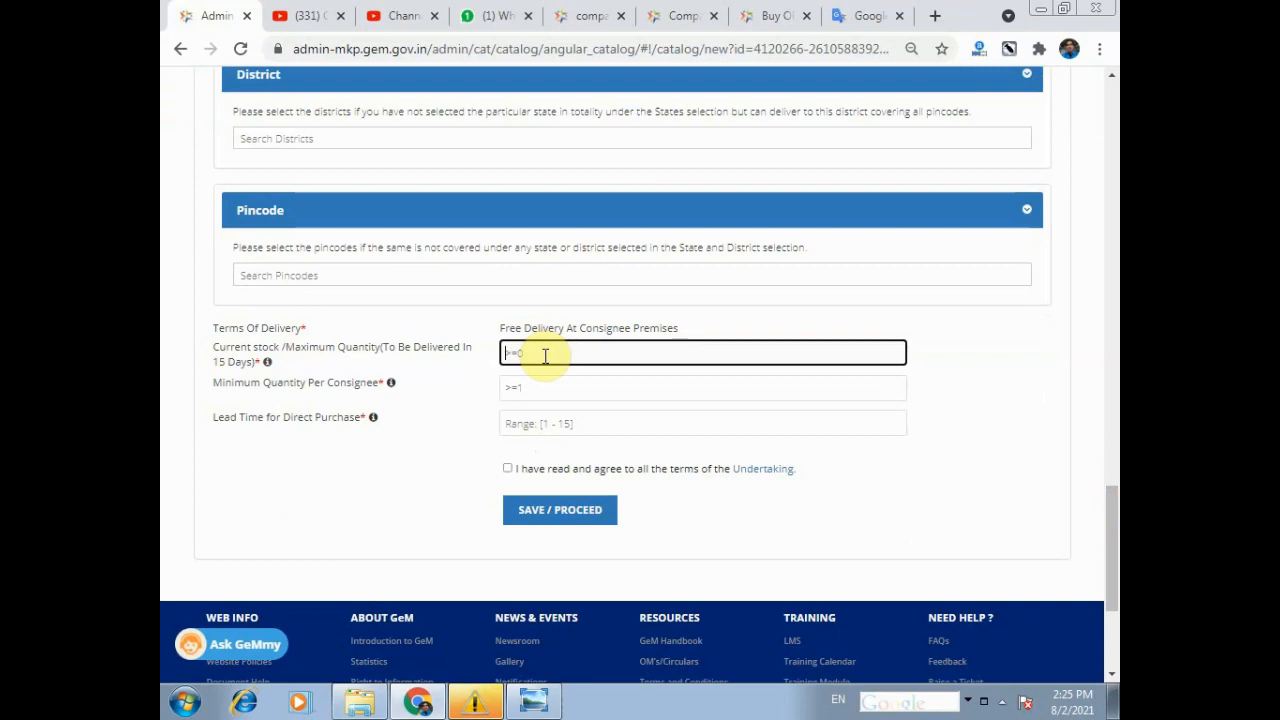
text(50)
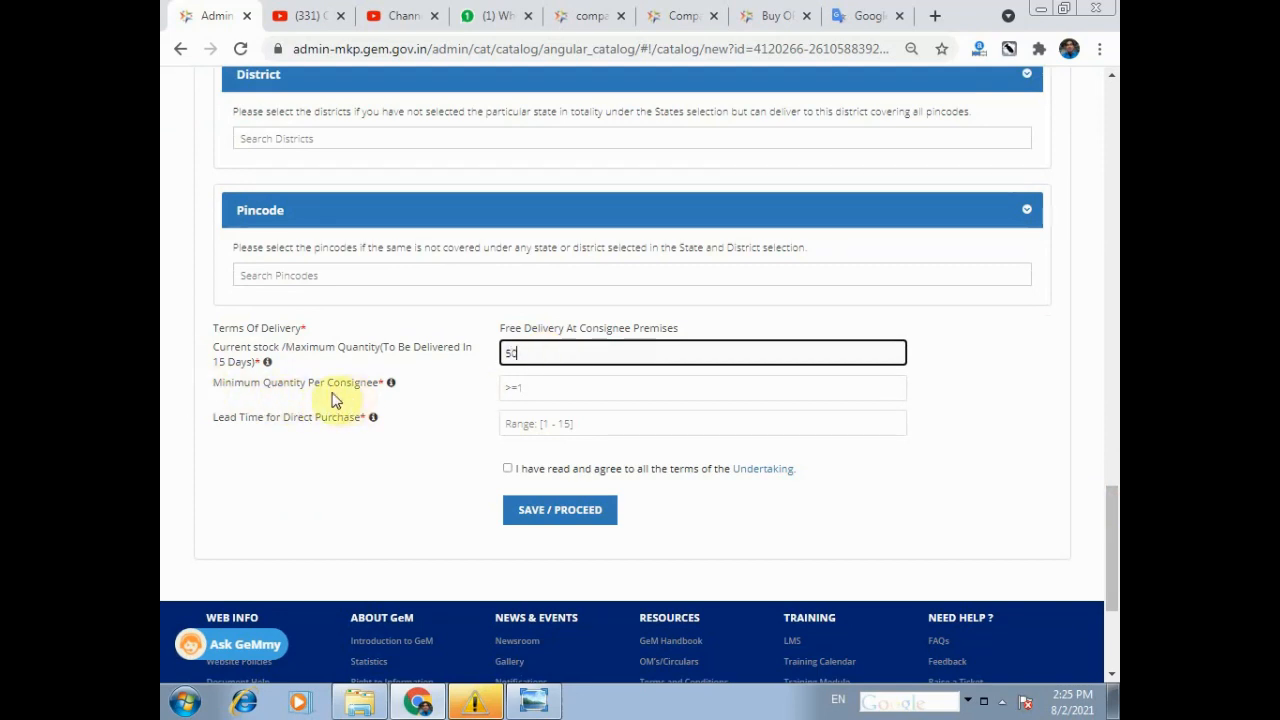
click(530, 387)
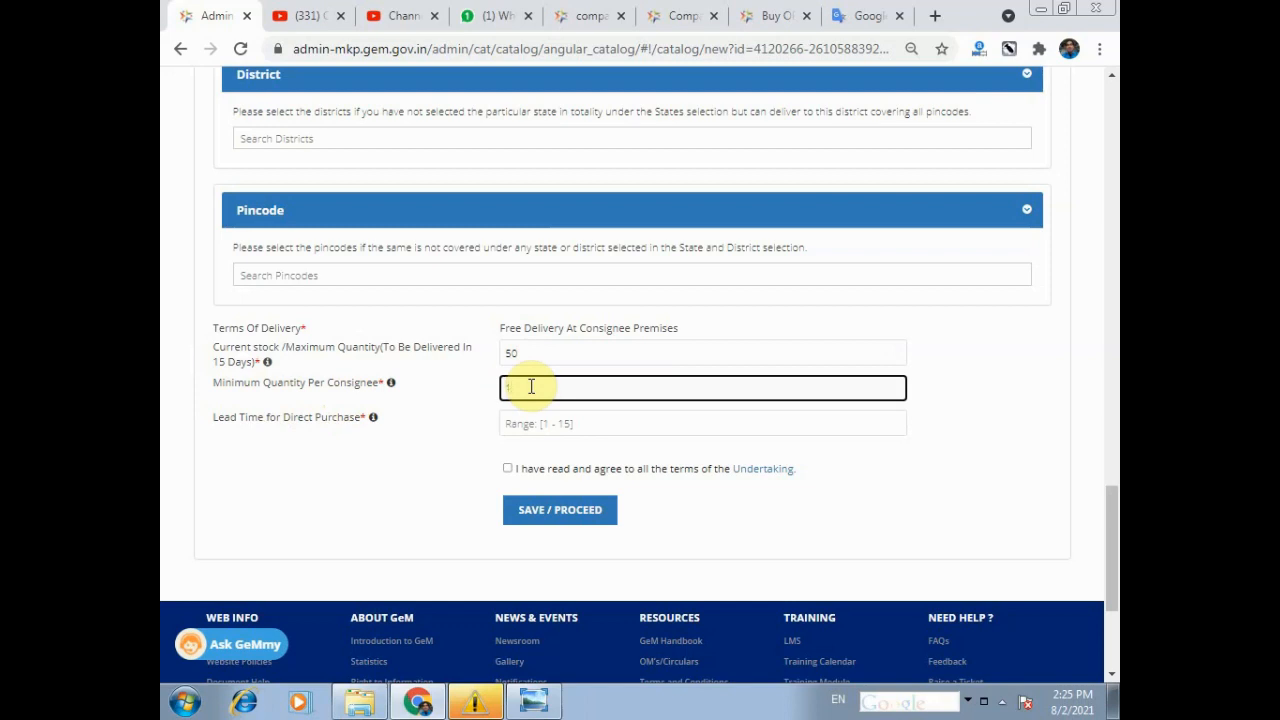
click(542, 422)
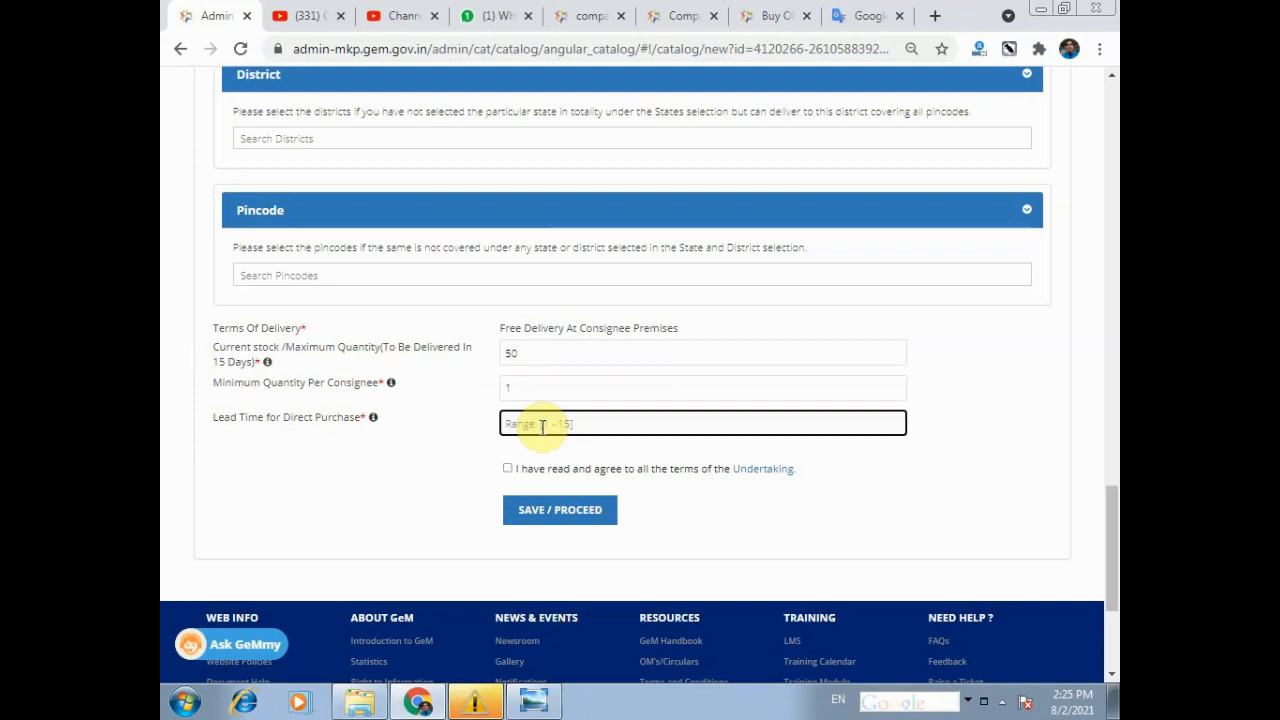
text(2)
click(449, 506)
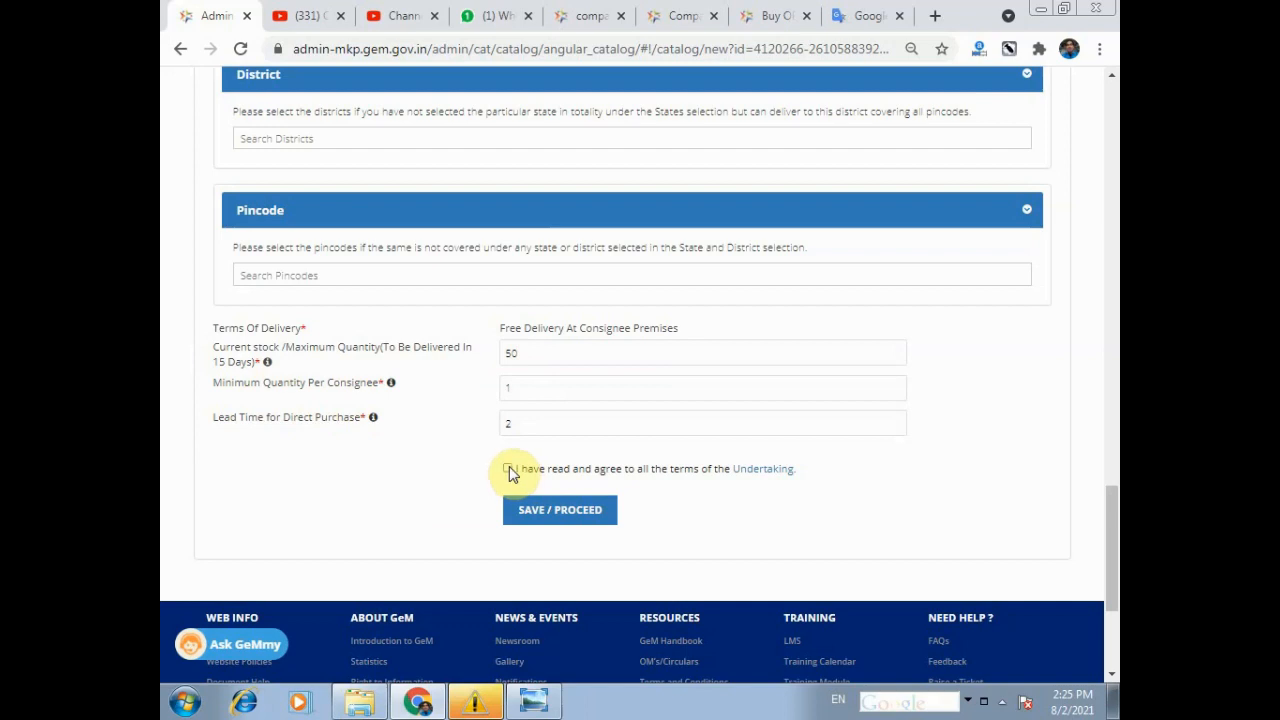
Agree to the chain documents undertaking, close its text, and save the offering quantity and price section
click(509, 468)
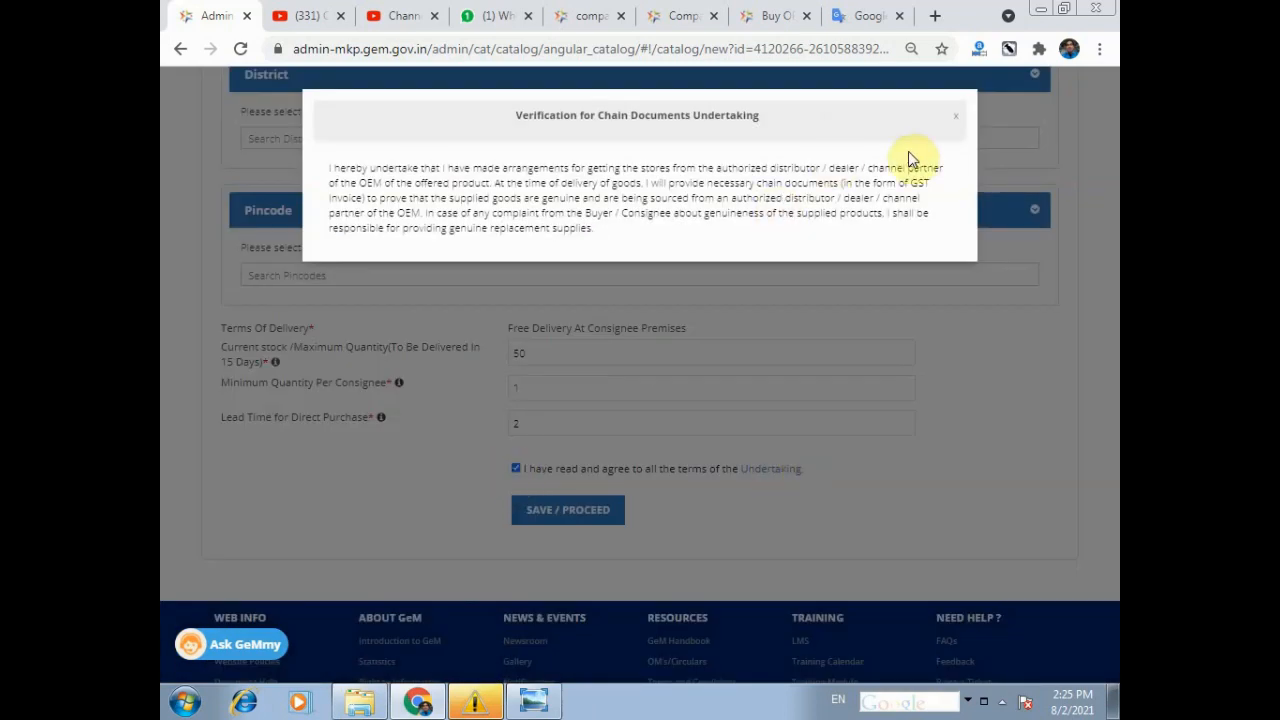
click(956, 124)
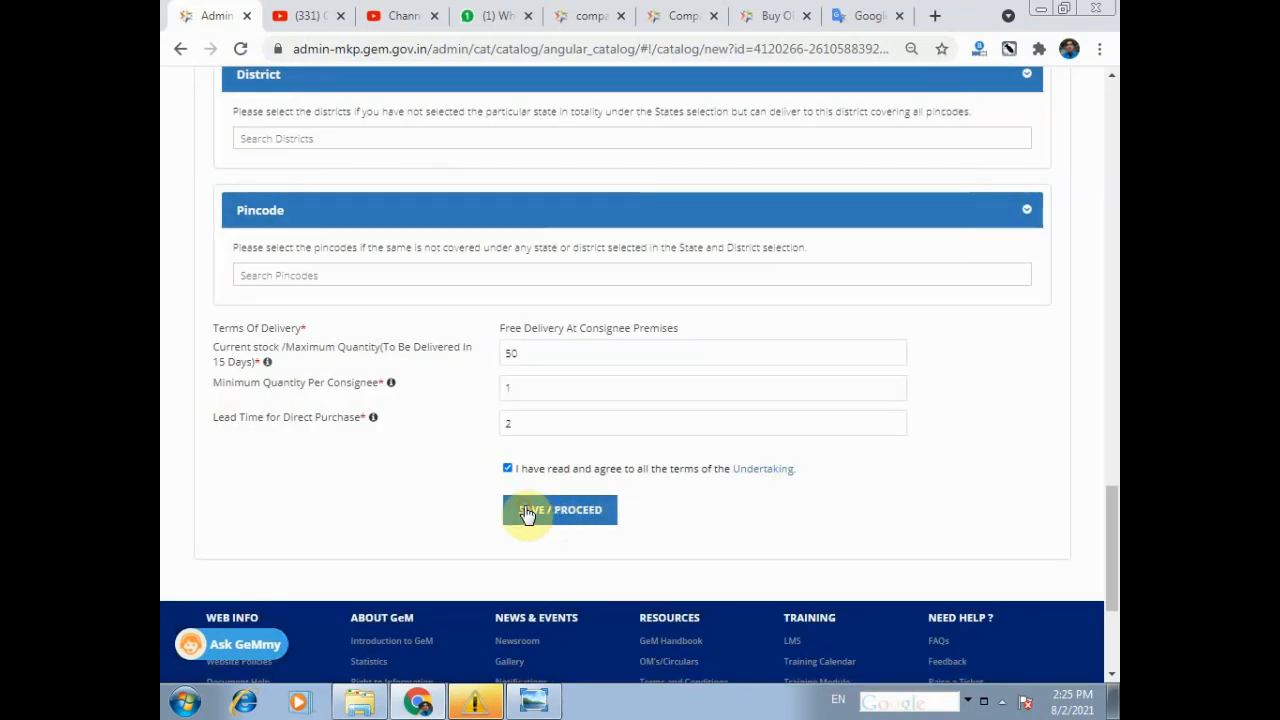
click(527, 512)
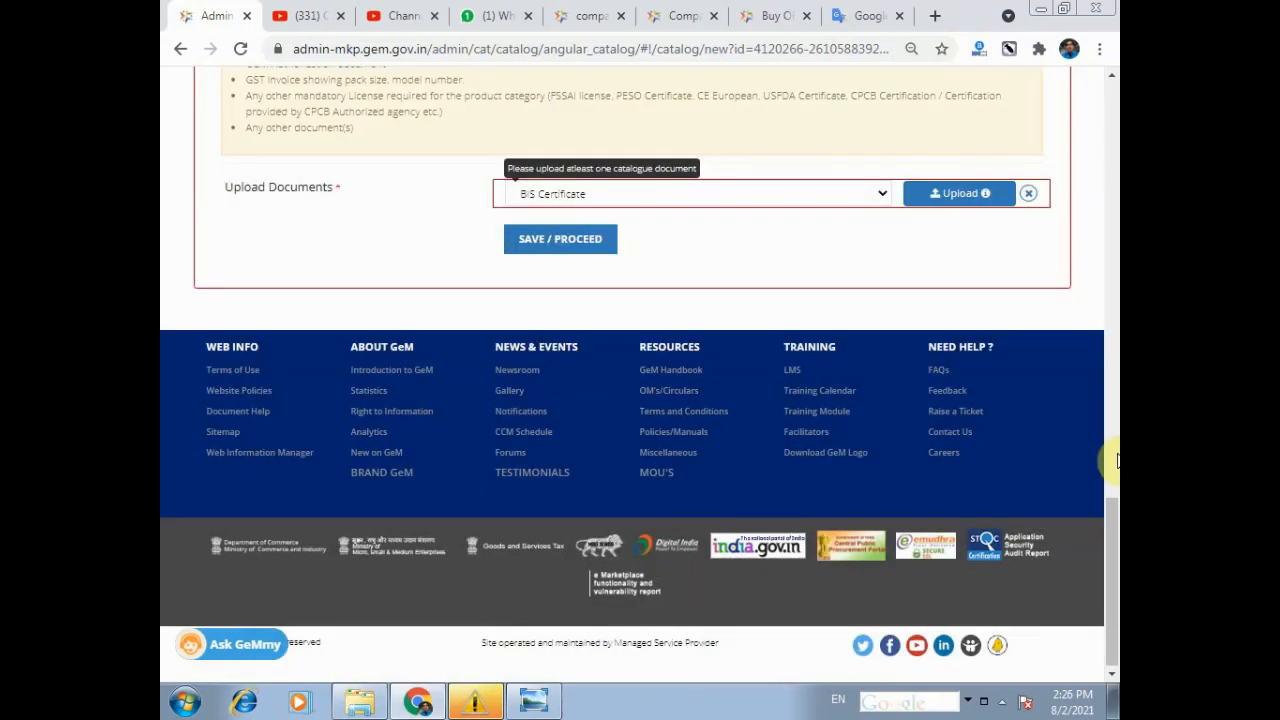
Set the product class to Compatible (Factory New) Ribbon Cartridge and the cartridge make to 12A in the product specification
drag(1110, 600, 1079, 336)
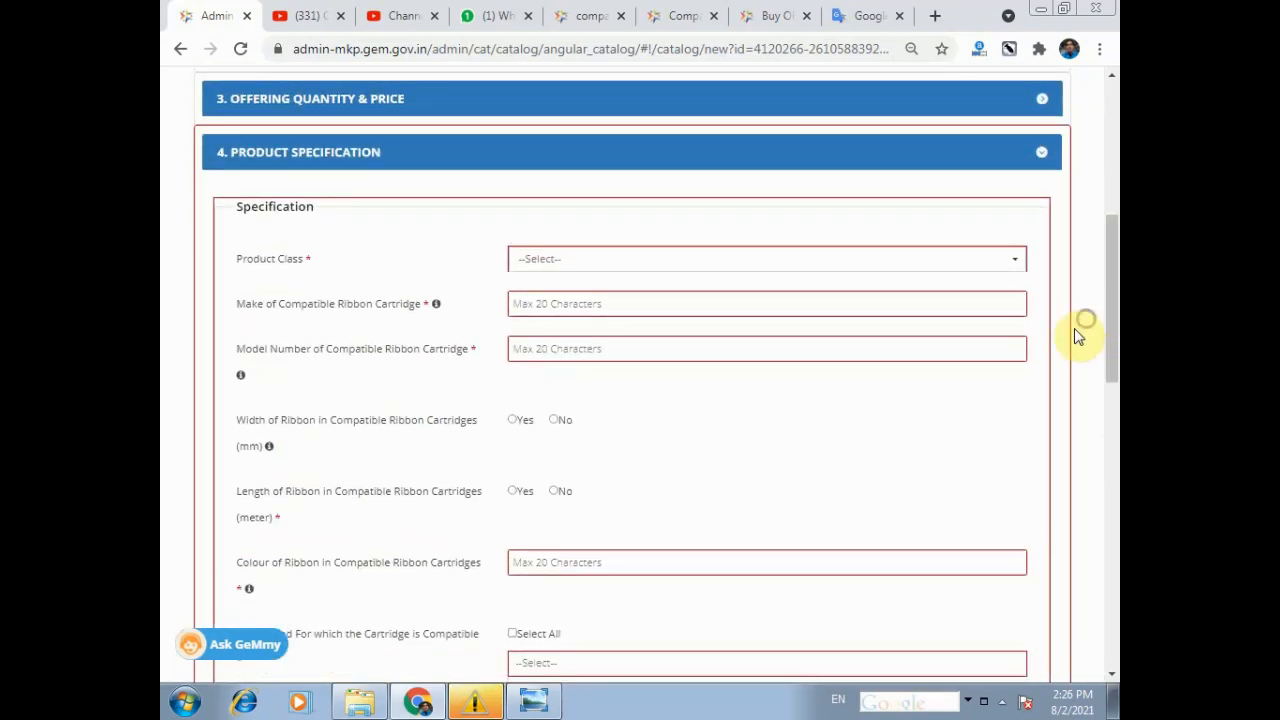
click(570, 259)
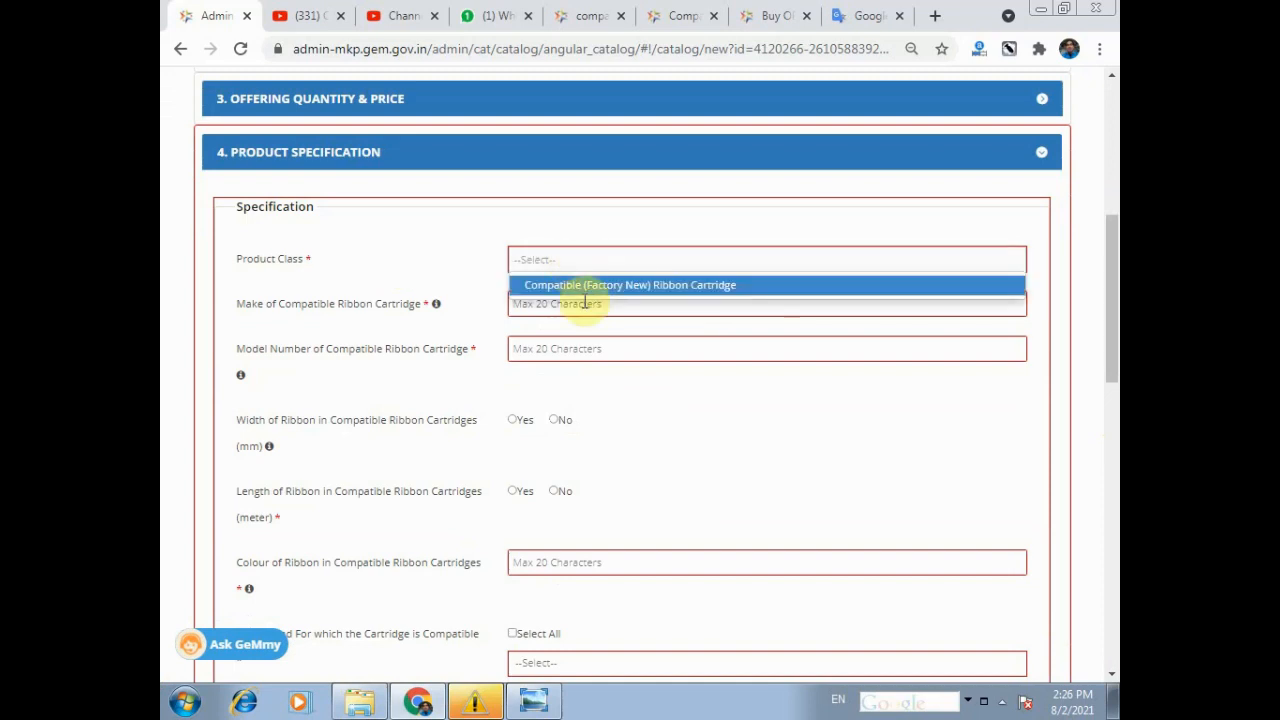
click(698, 287)
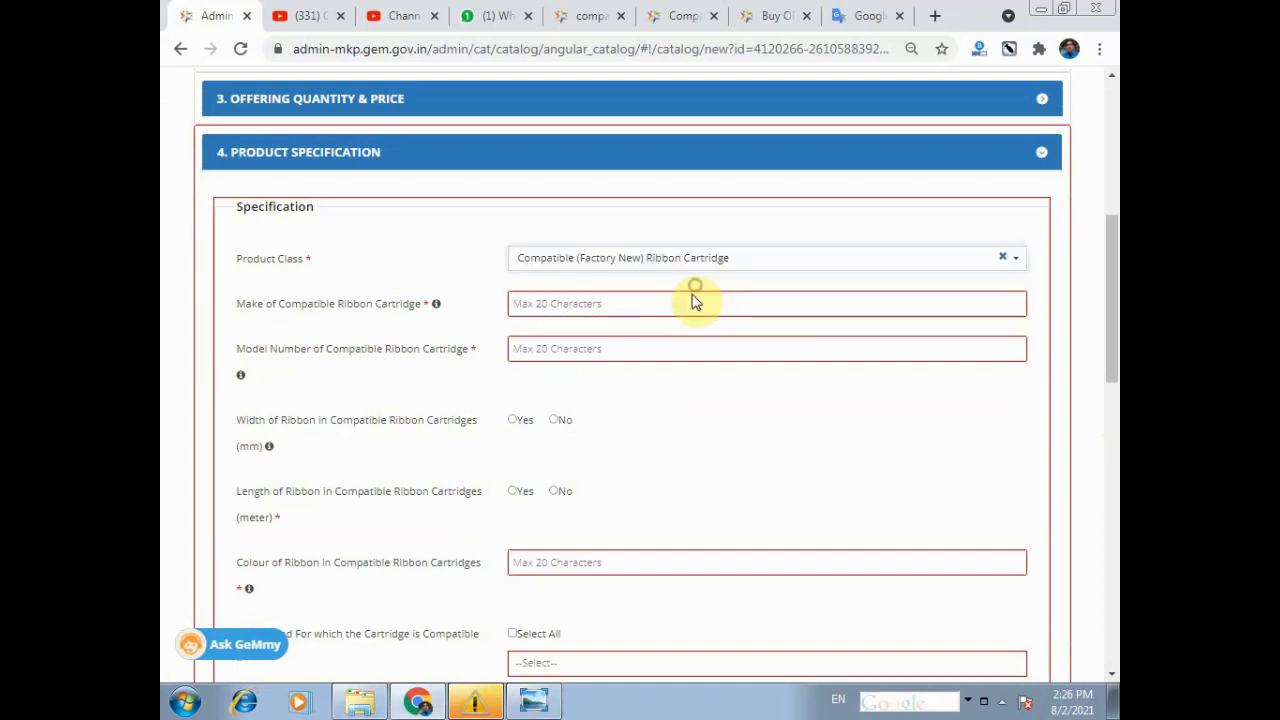
click(613, 307)
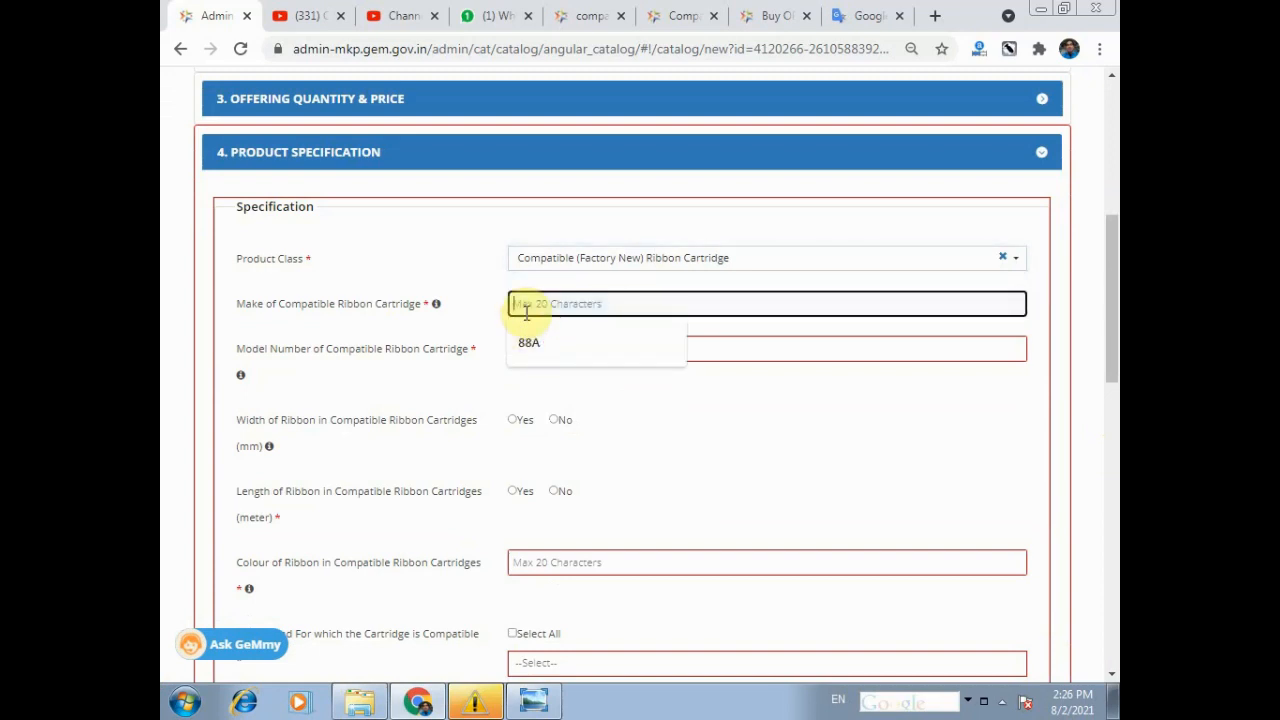
text(12)
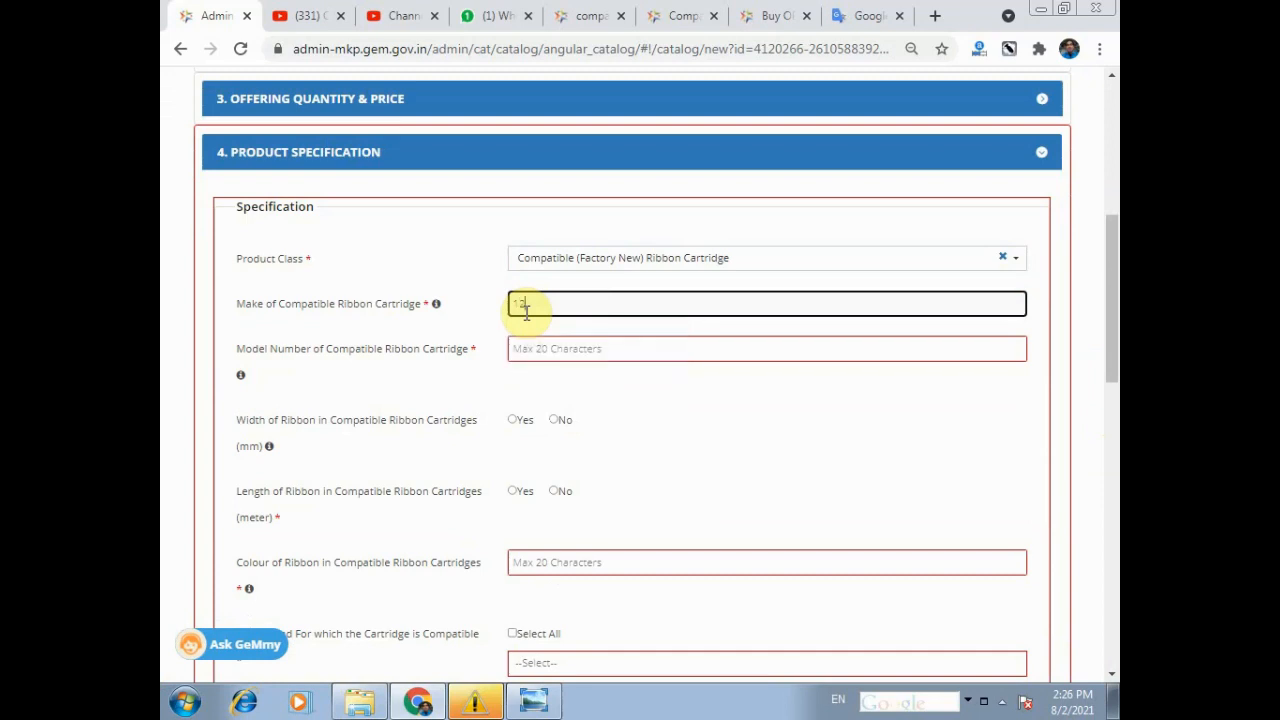
text(A)
Enter HP 1020,1005 as the compatible cartridge model number and answer No for both ribbon width and ribbon length
click(541, 349)
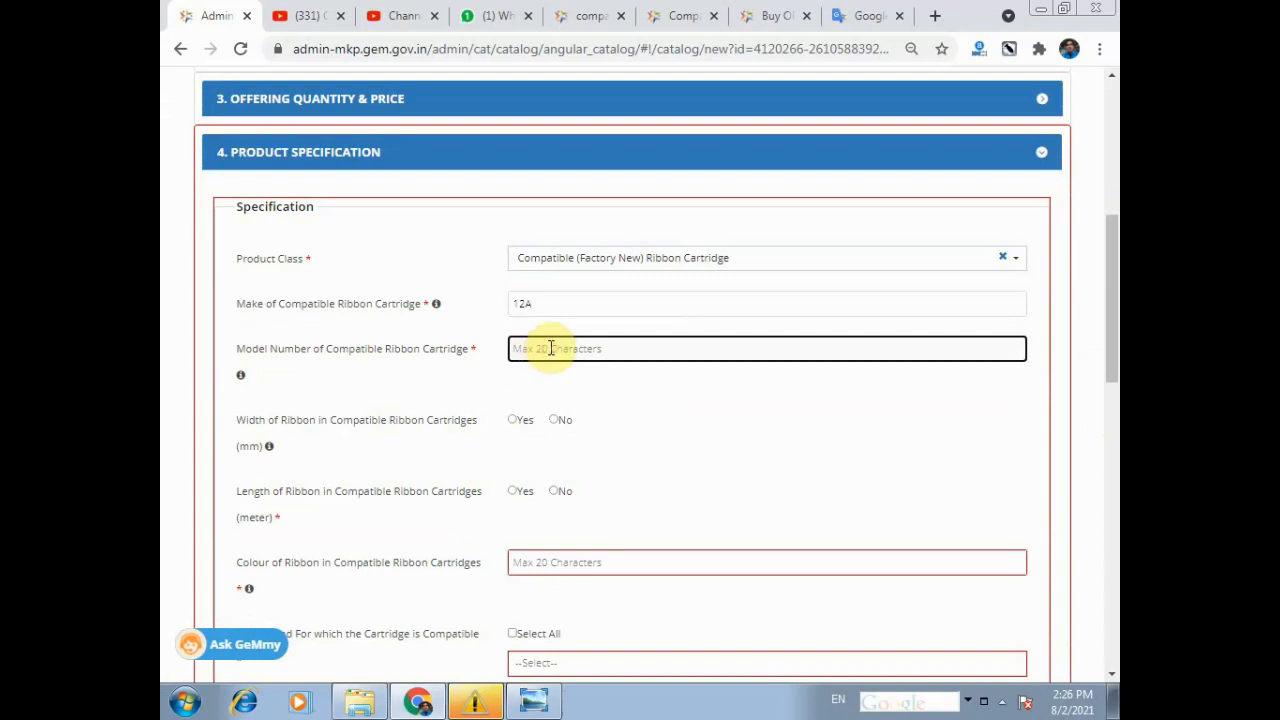
text(H)
text(P 1020 1005)
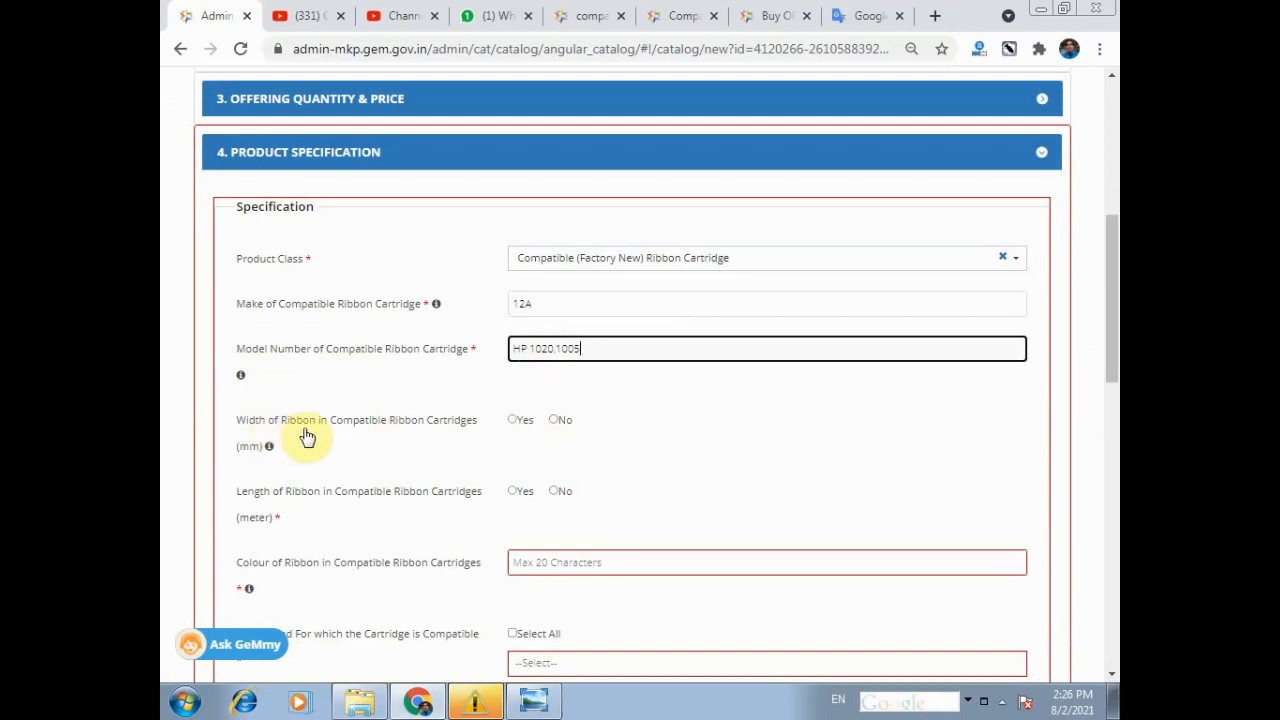
click(553, 419)
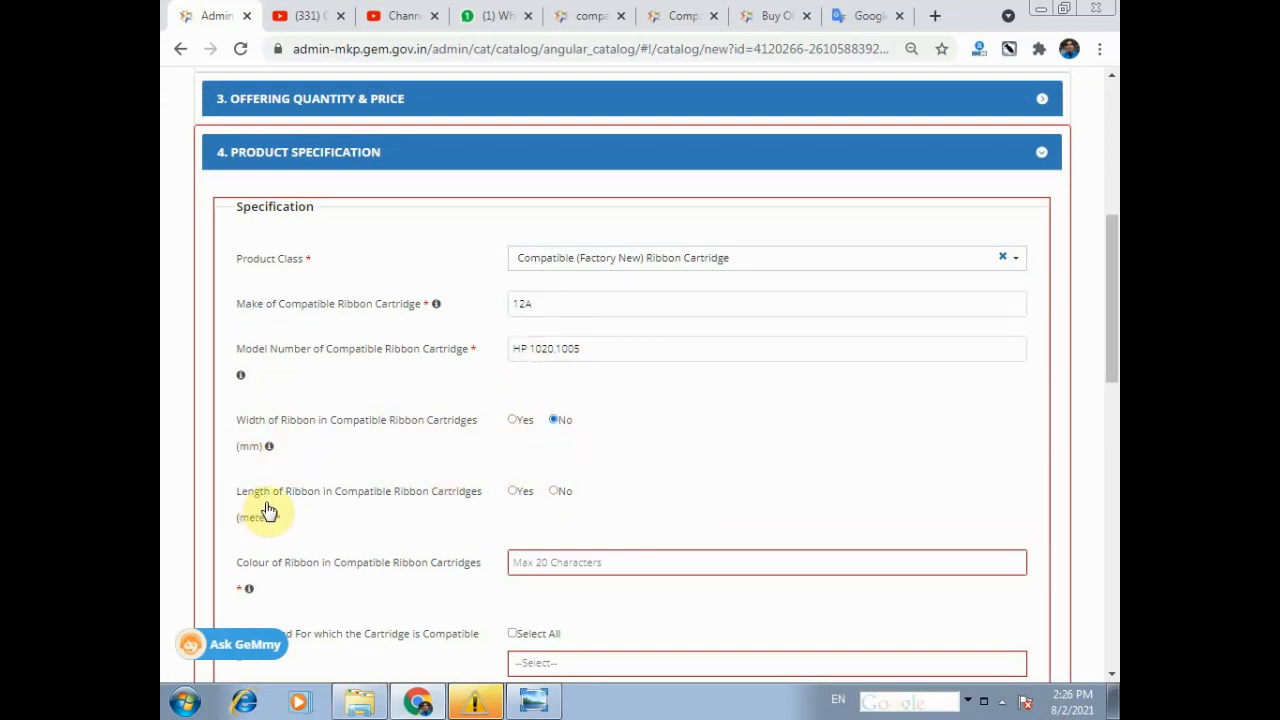
click(553, 491)
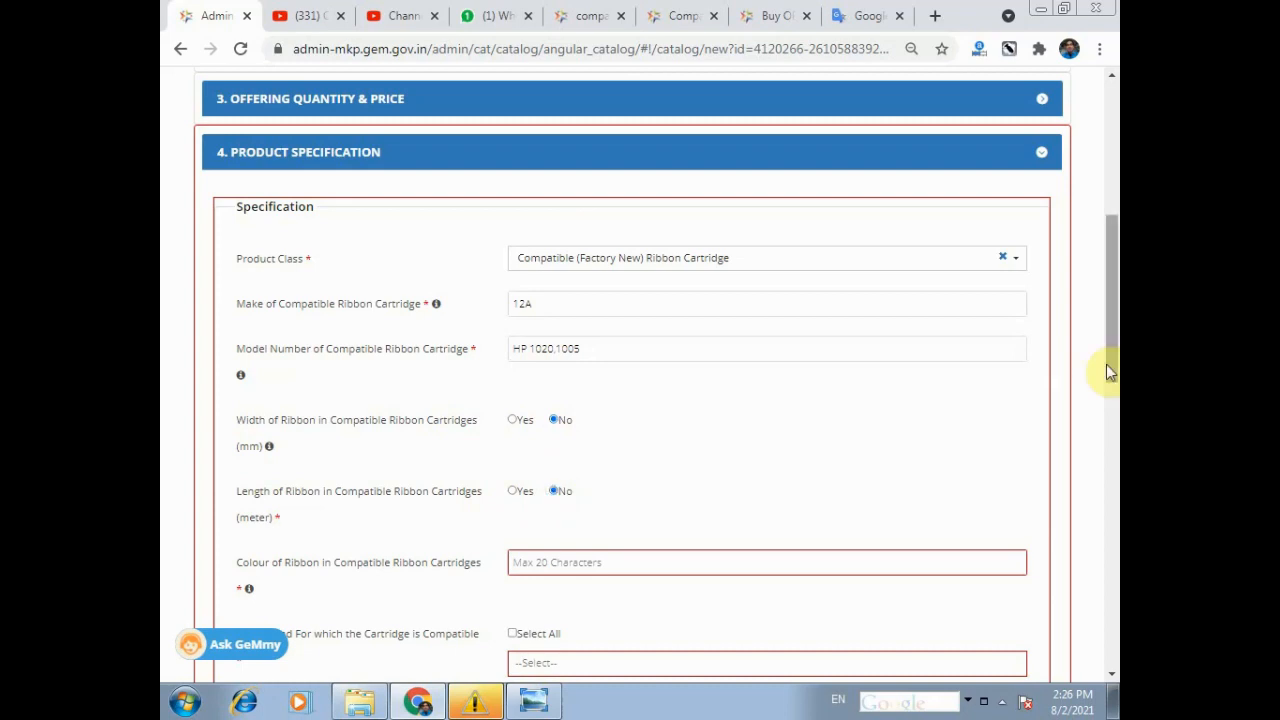
Set the colour of ribbon in the compatible ribbon cartridge to Black
scroll(1110, 370, down, 2)
drag(1117, 358, 1117, 371)
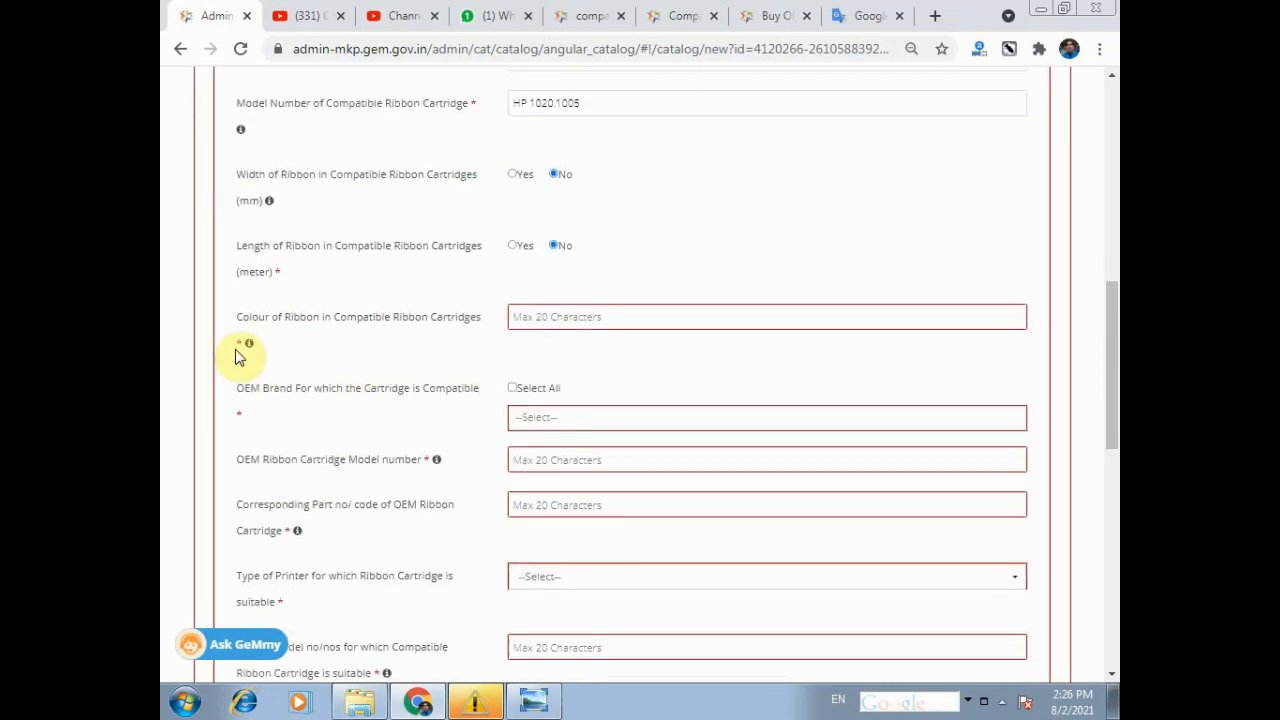
click(578, 317)
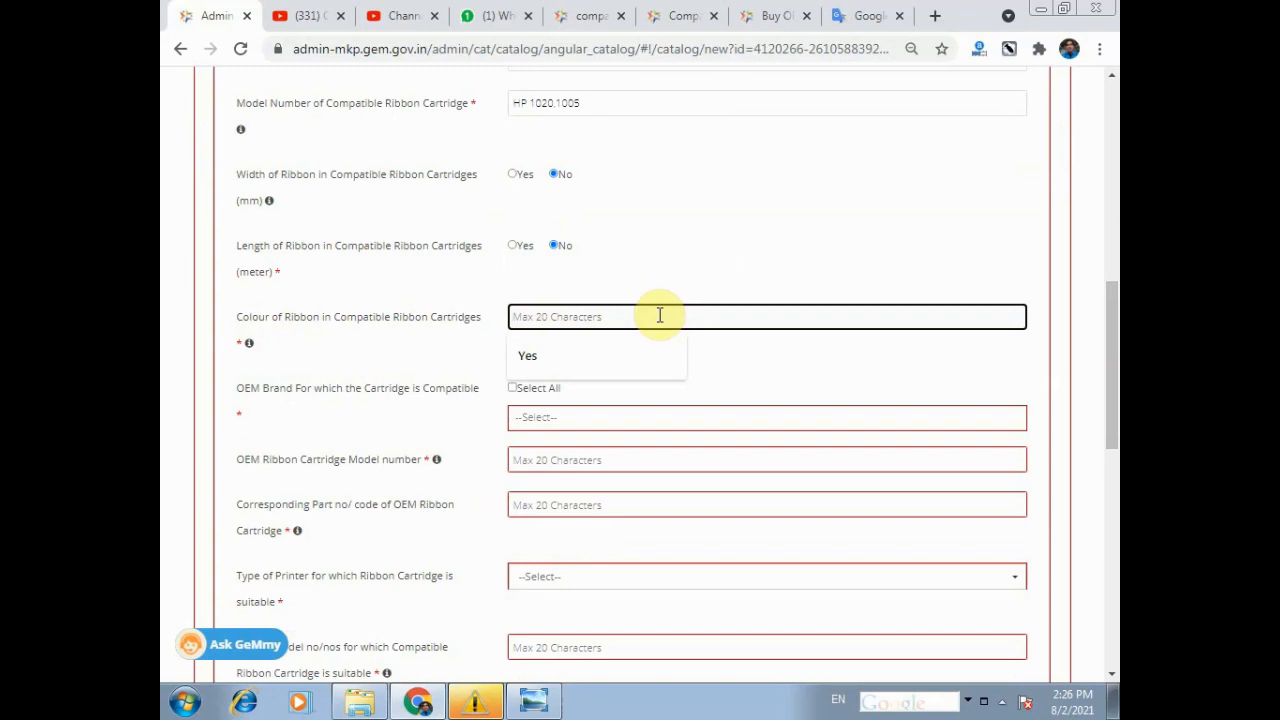
text(Black)
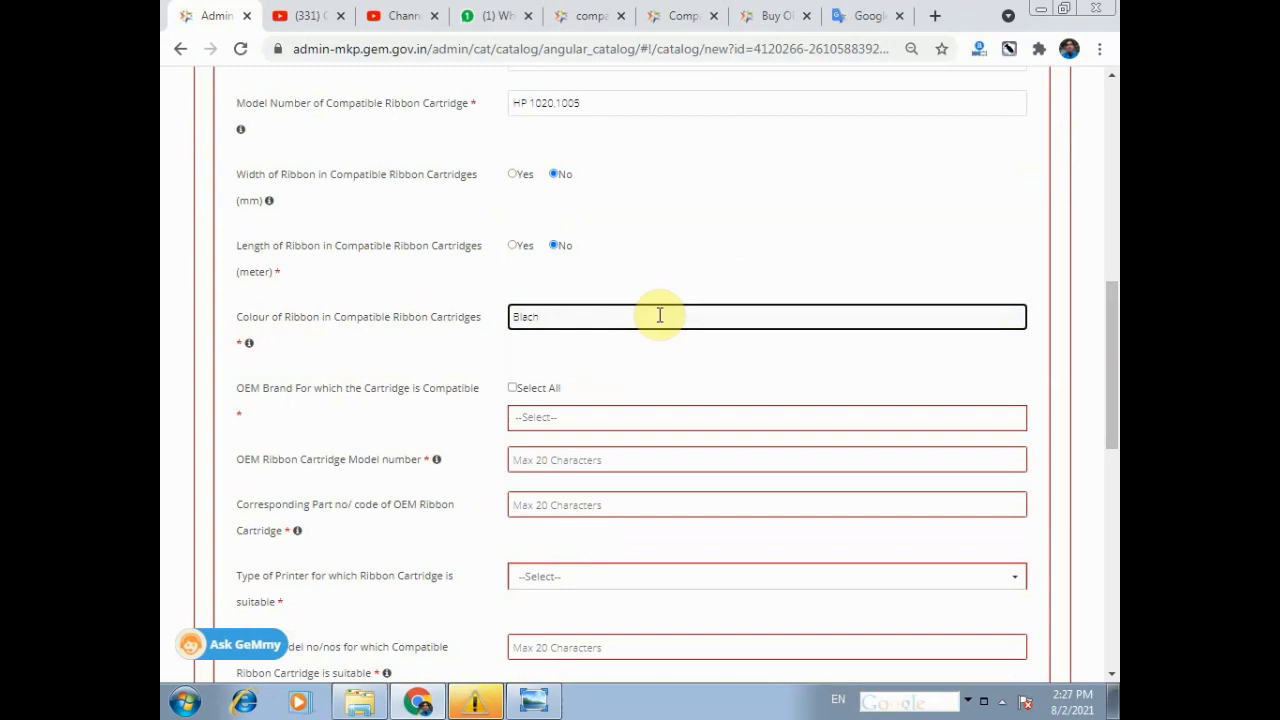
click(711, 397)
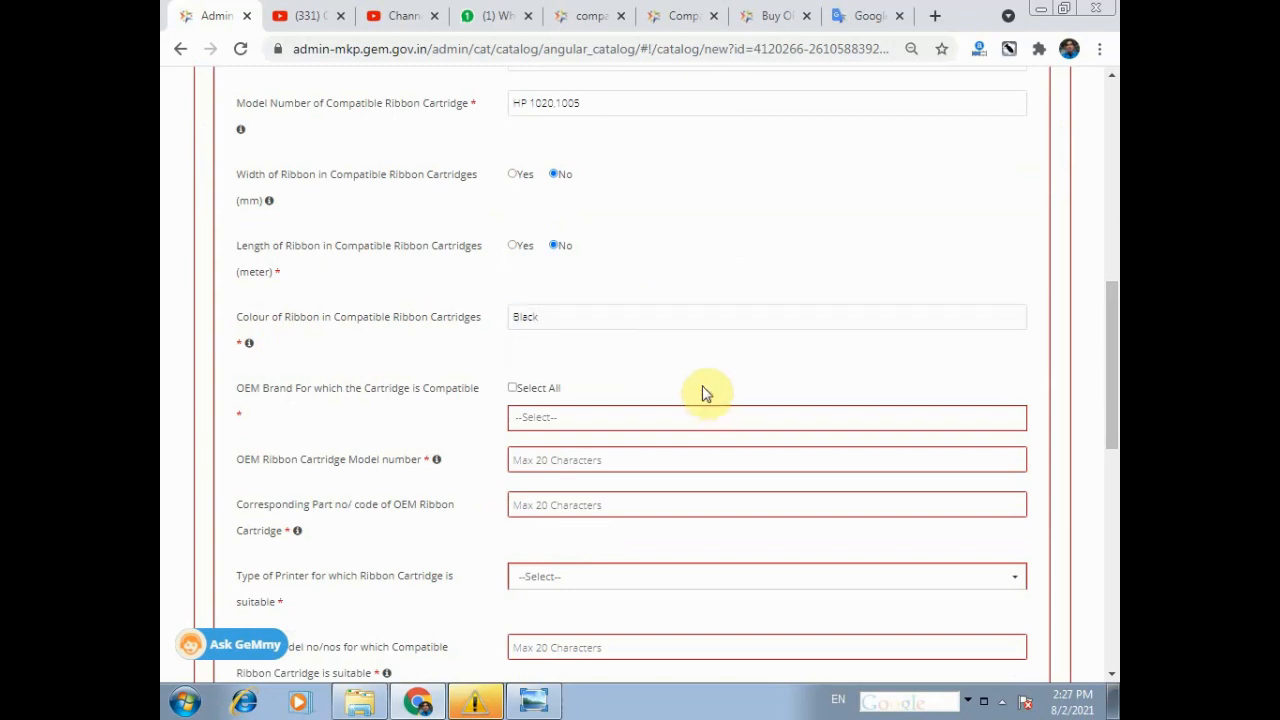
Select all OEM brands for which the cartridge is compatible and clear the selection again
drag(1113, 335, 1107, 394)
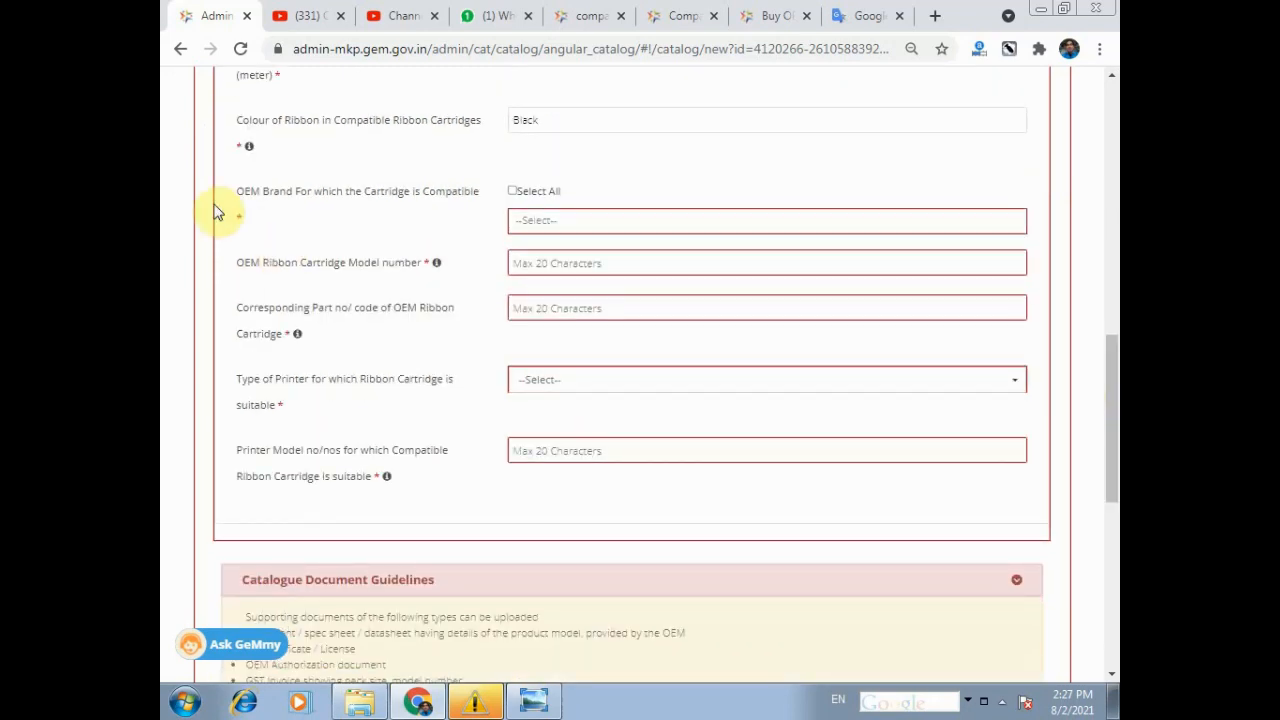
click(512, 190)
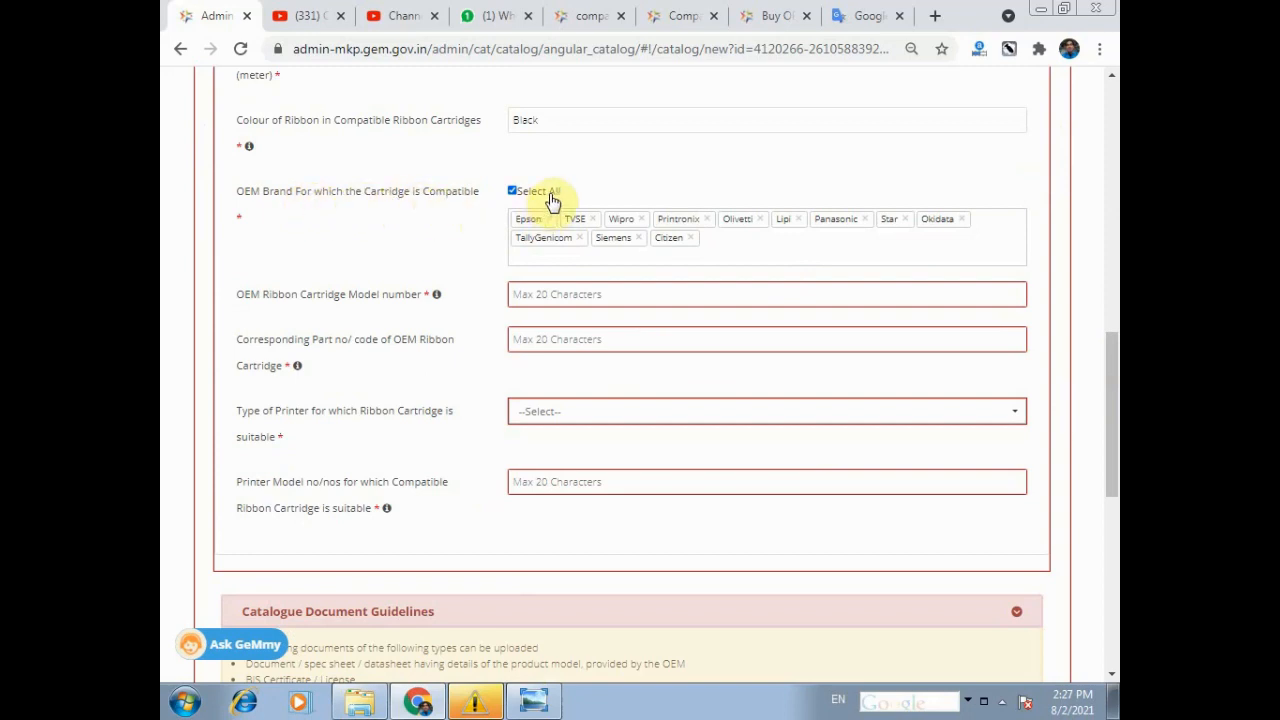
click(512, 190)
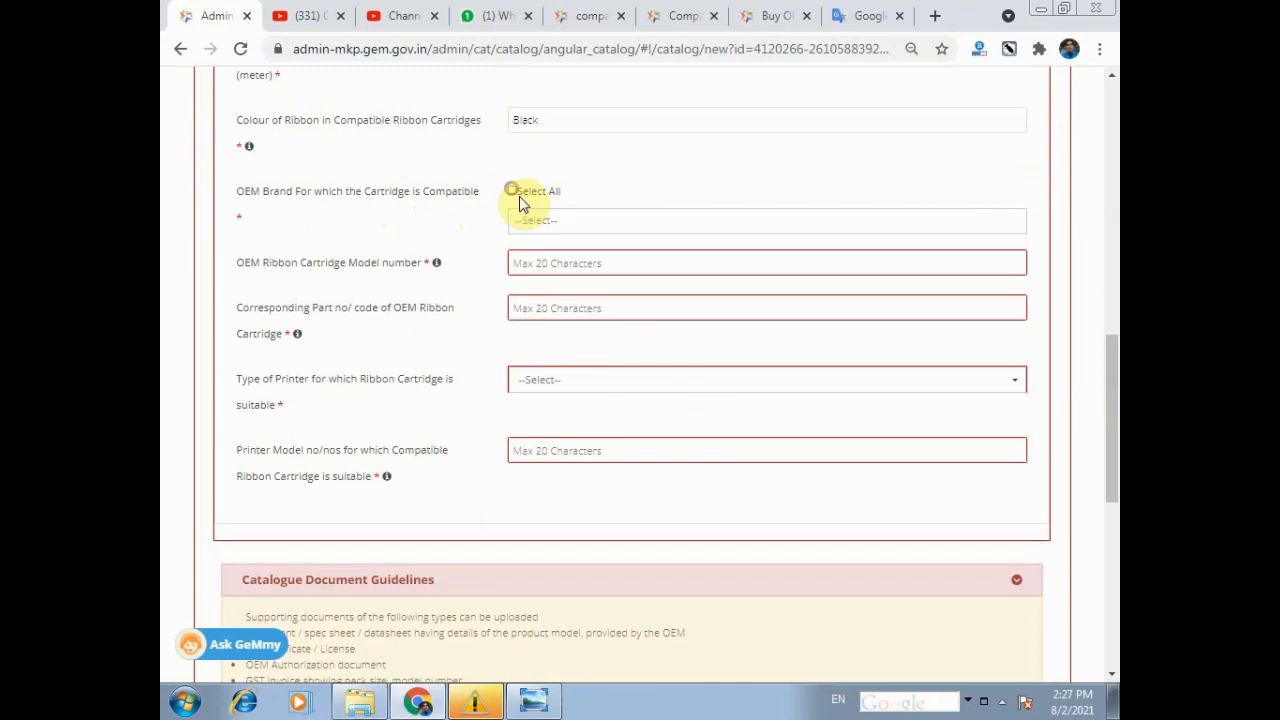
Search the compatible OEM brand options for HP and look through the full list of available brands
click(571, 219)
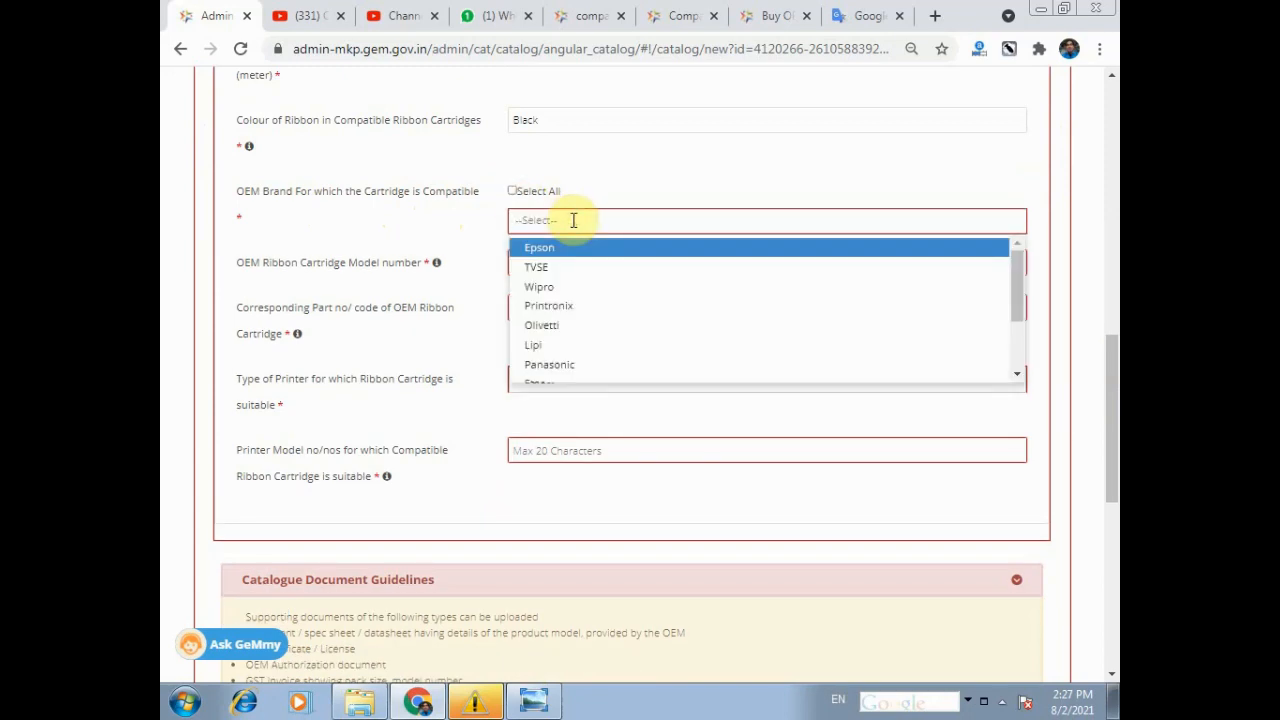
text(HP)
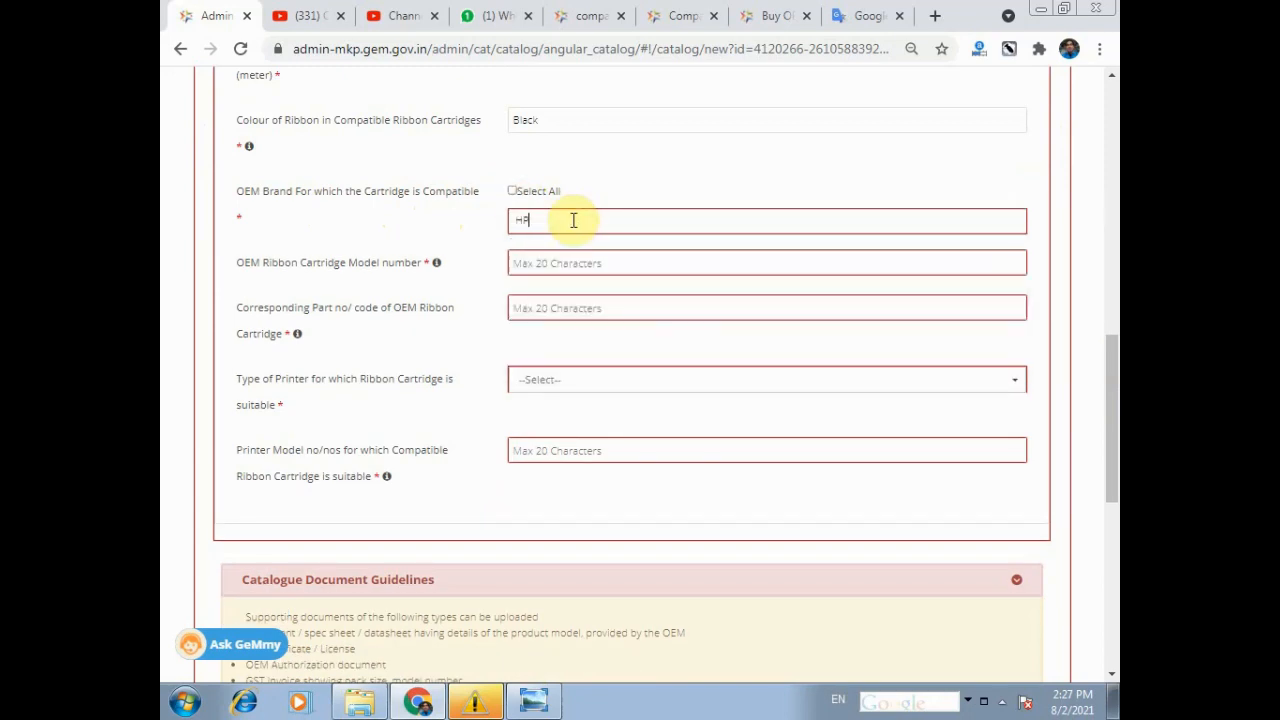
click(481, 232)
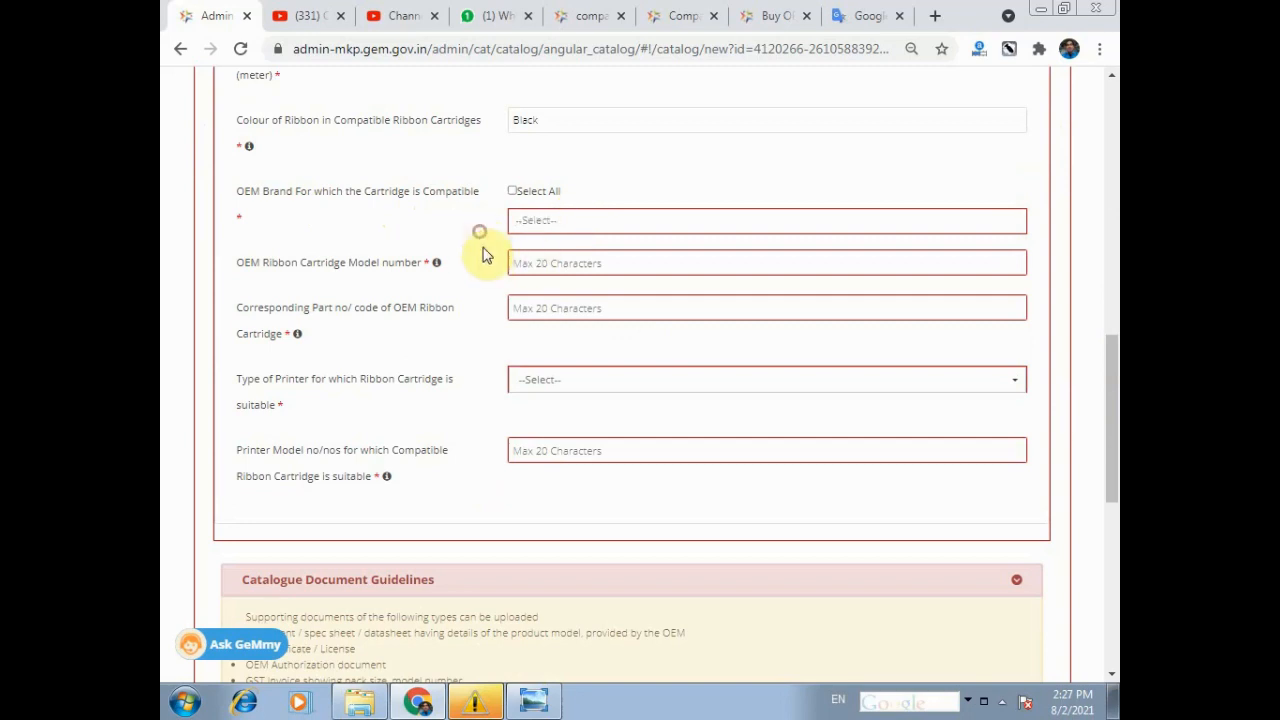
click(547, 220)
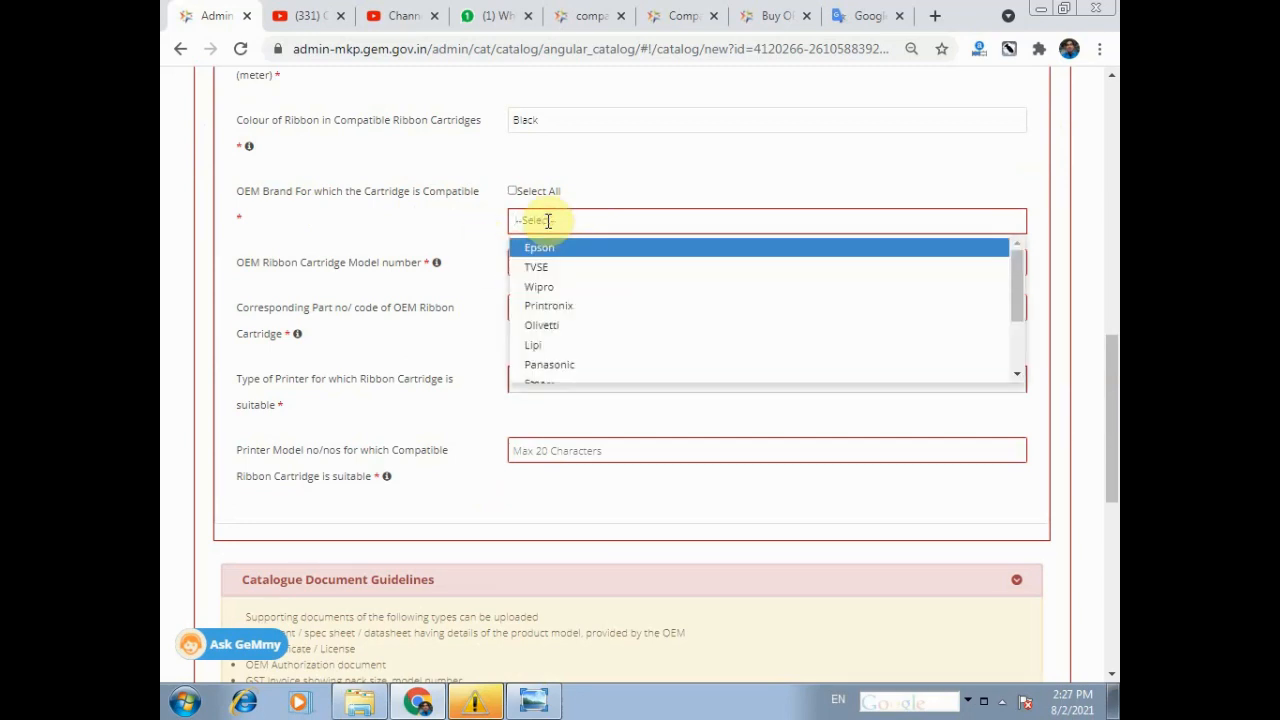
drag(1016, 268, 1022, 330)
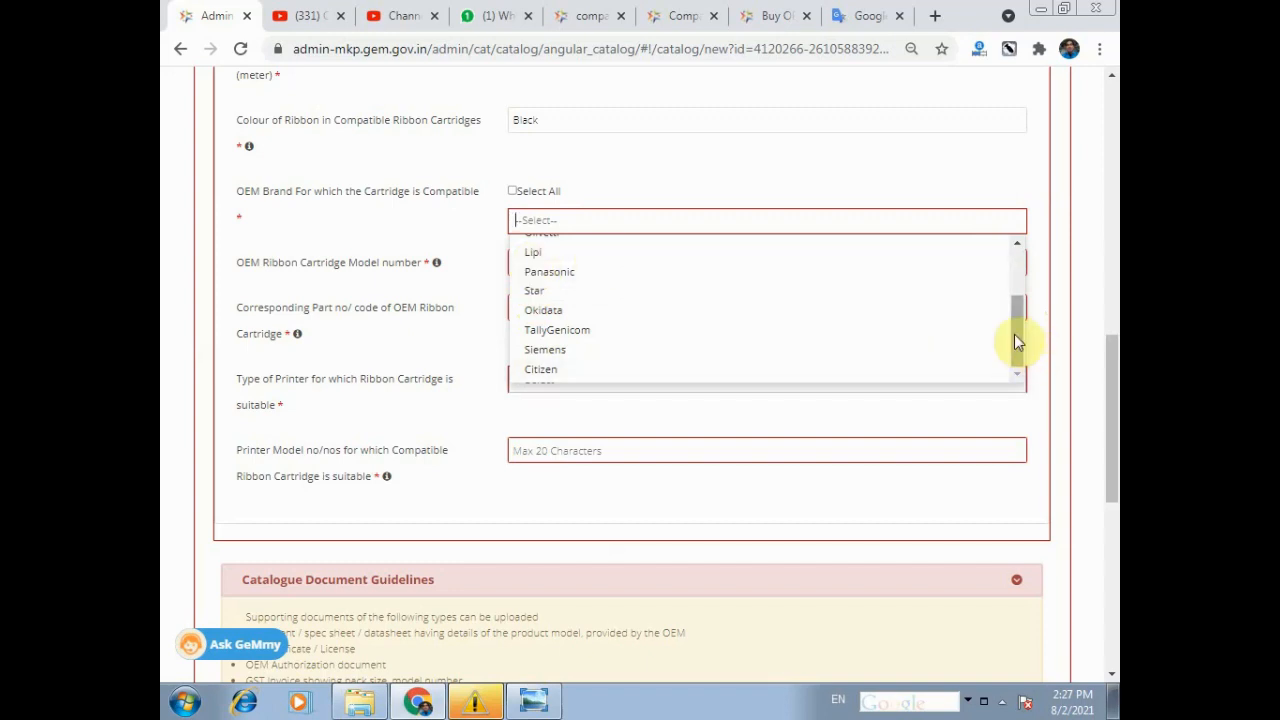
drag(1013, 333, 1010, 290)
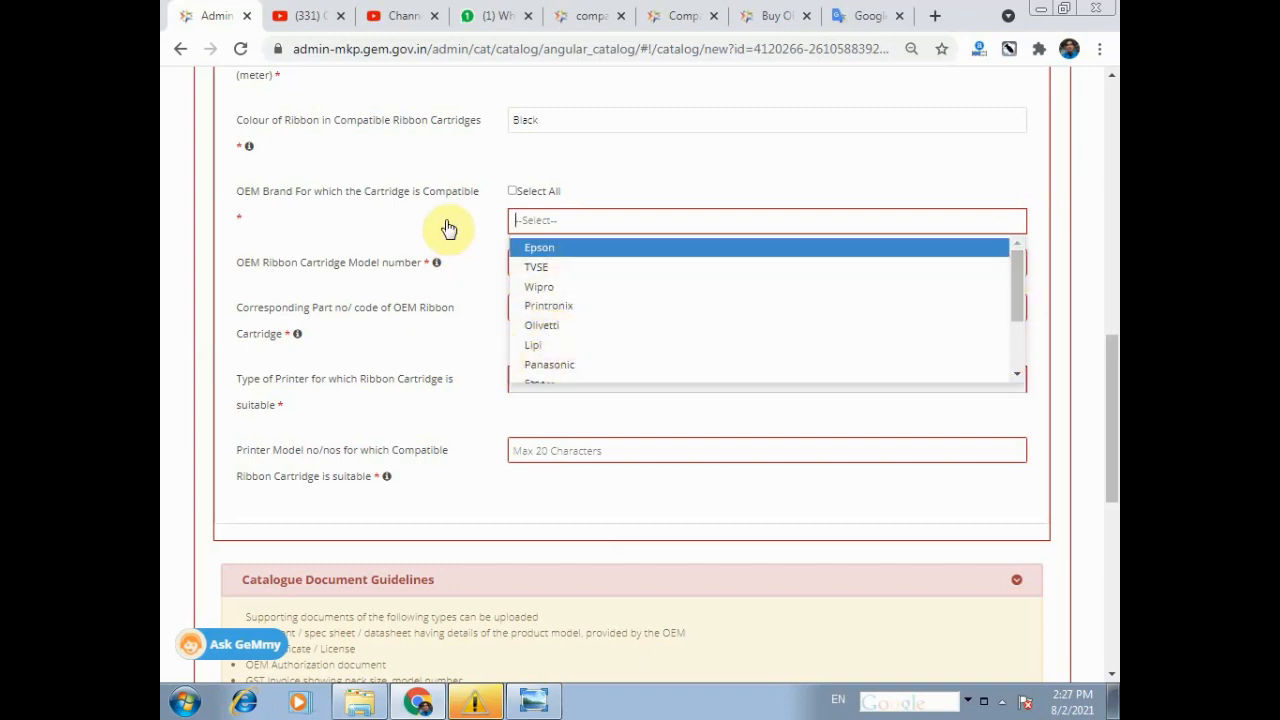
drag(1017, 264, 1016, 345)
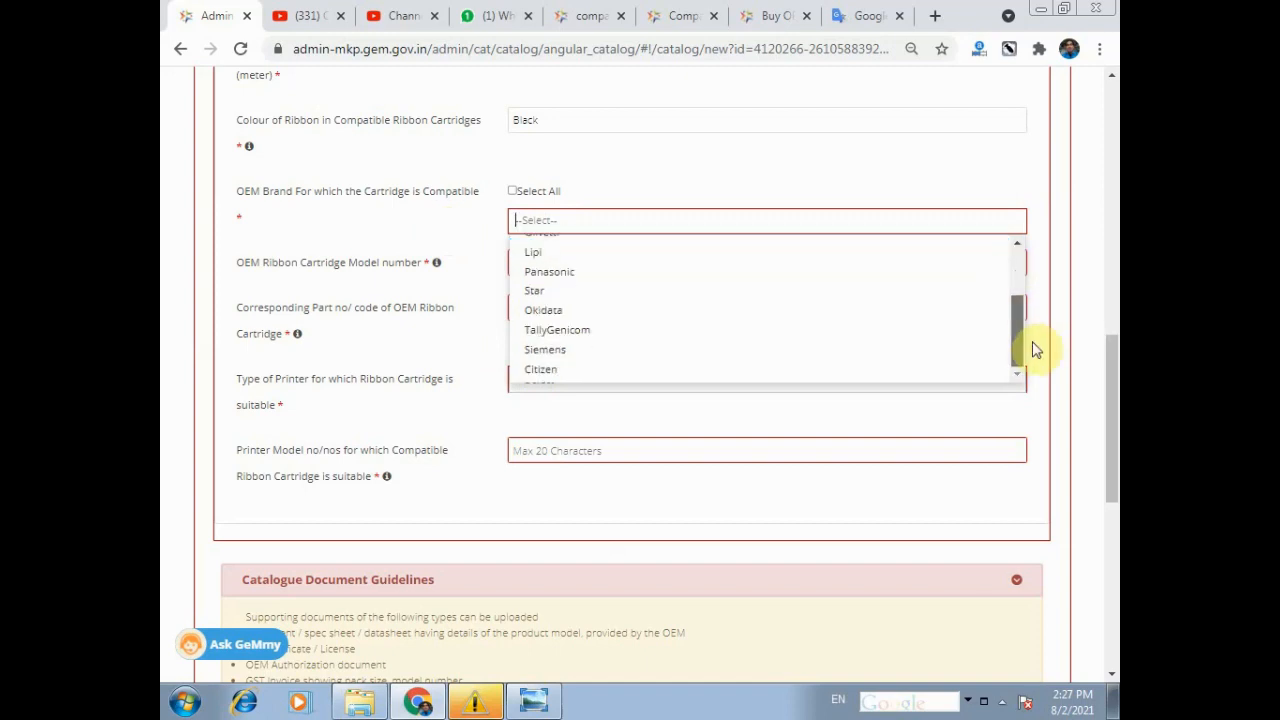
click(457, 222)
click(563, 220)
text(HP)
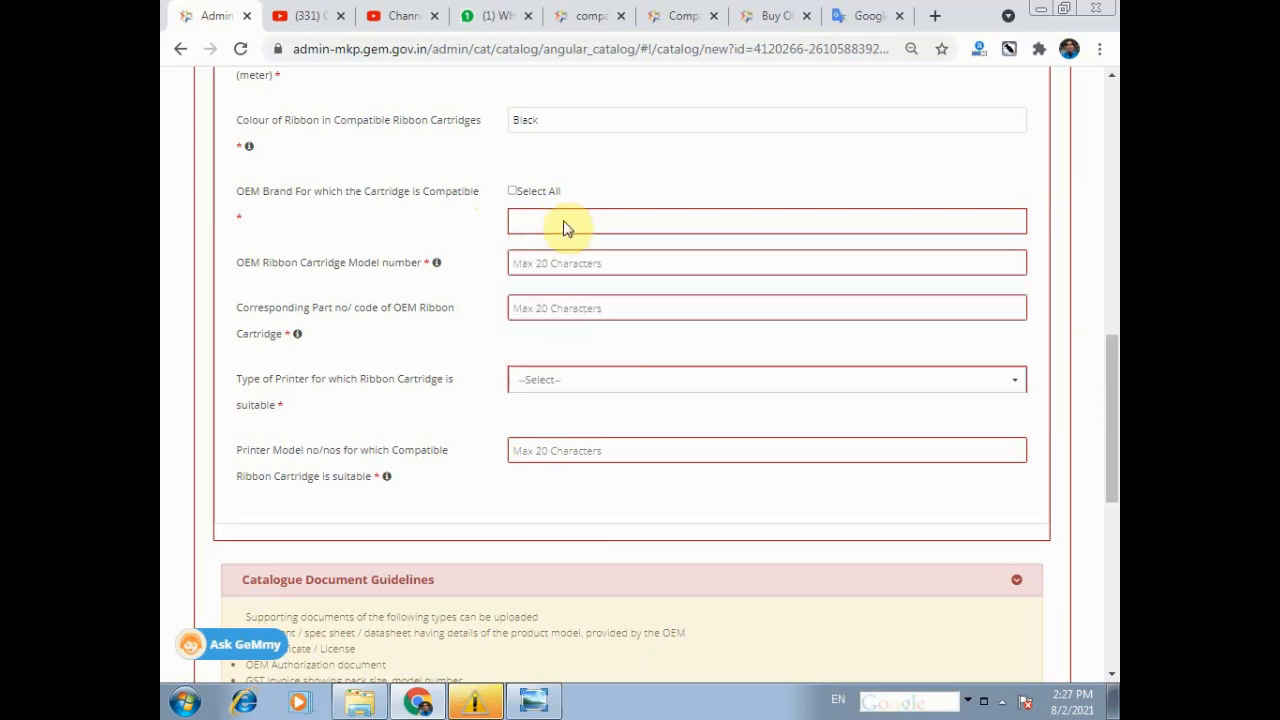
key(BackSpace)
key(BackSpace)
click(580, 218)
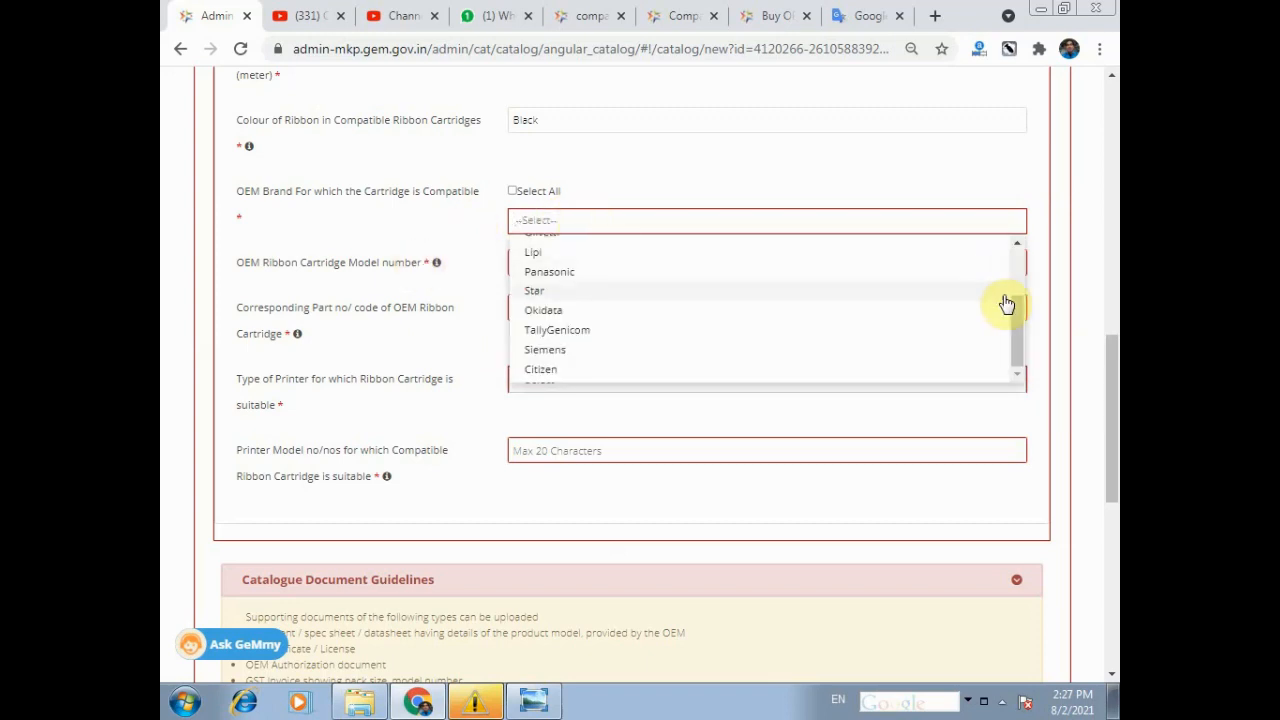
drag(1015, 312, 1005, 262)
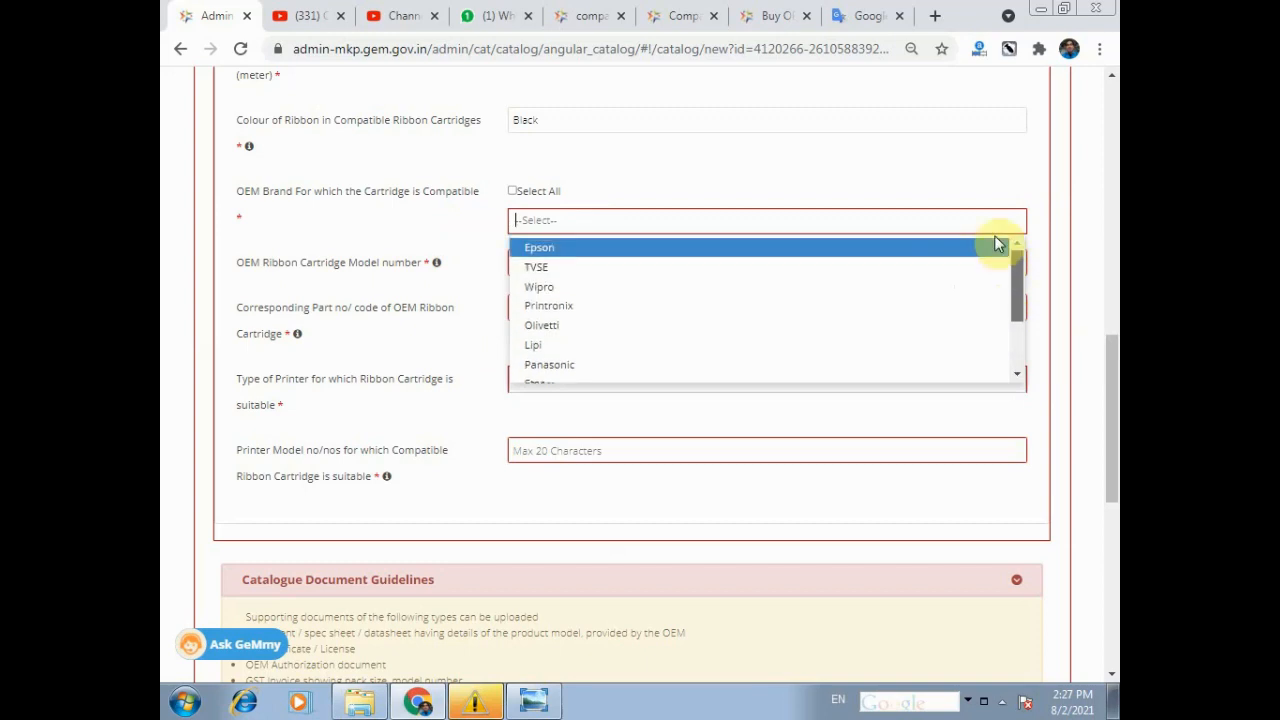
drag(1012, 265, 1024, 362)
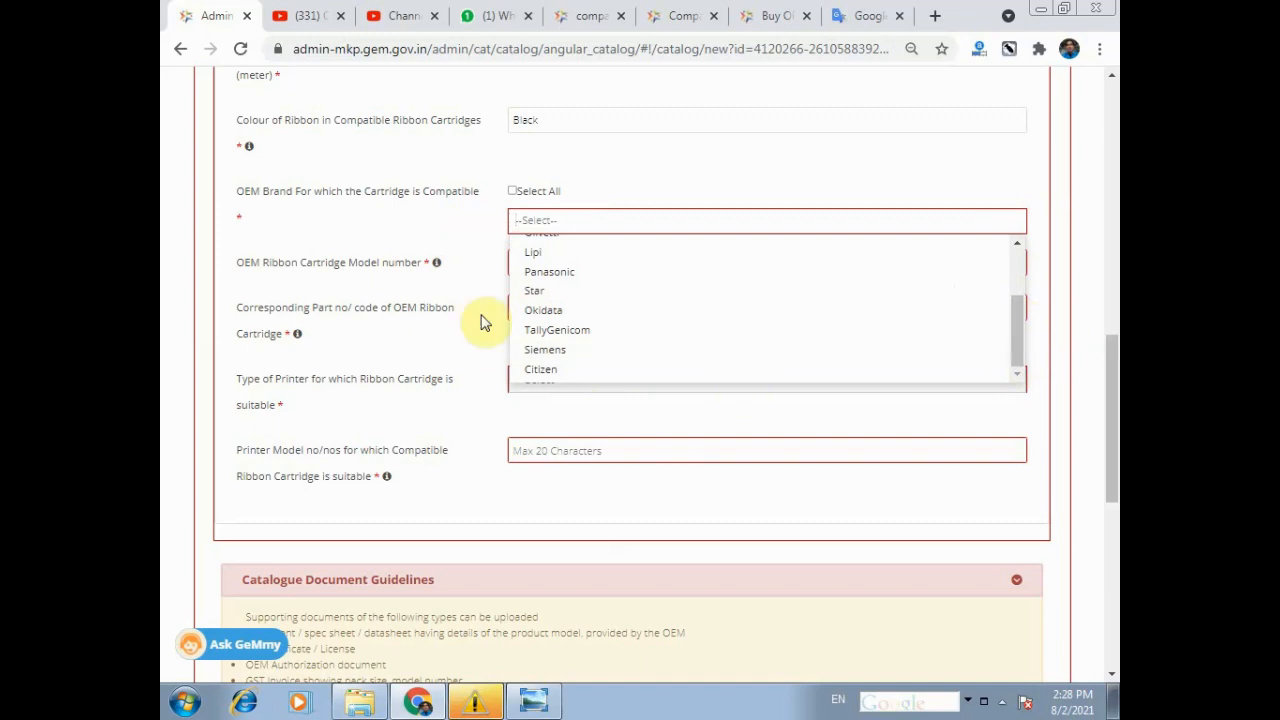
Choose Epson as the compatible OEM brand and enter HP 12A as the OEM ribbon cartridge model number
drag(1016, 323, 1012, 283)
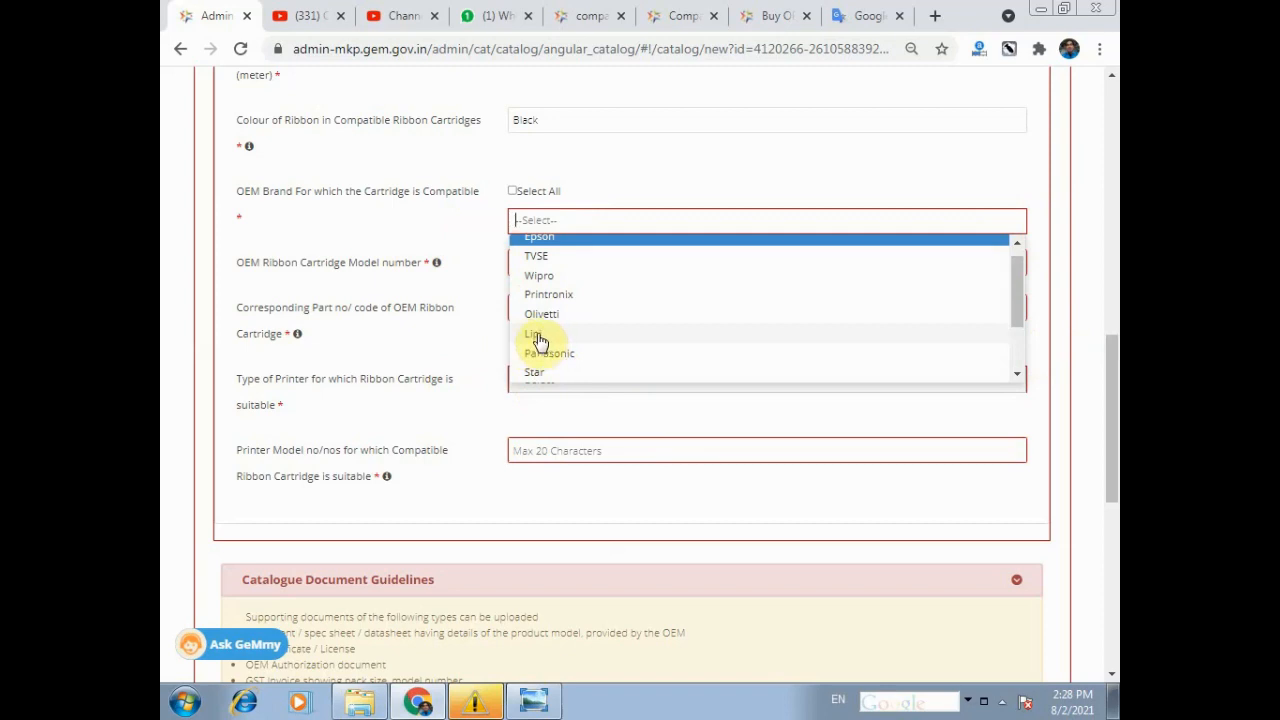
click(543, 247)
drag(1108, 366, 1116, 397)
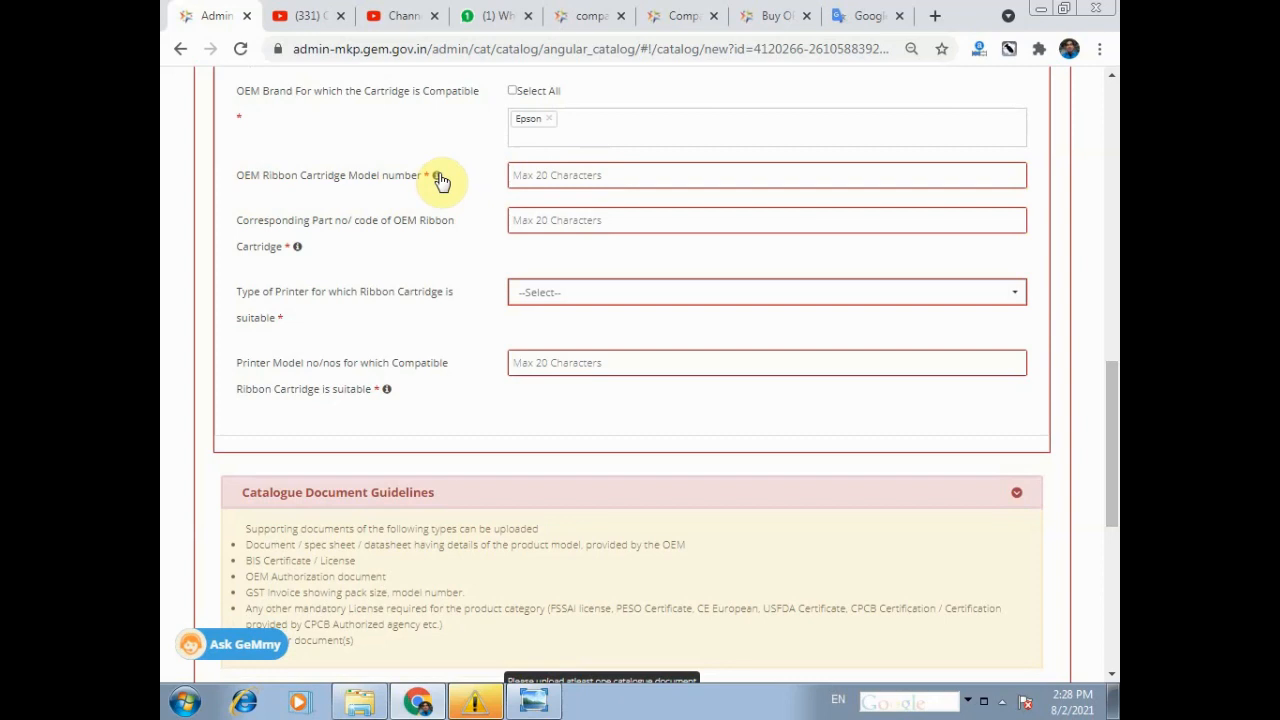
click(524, 174)
text(HP 12A)
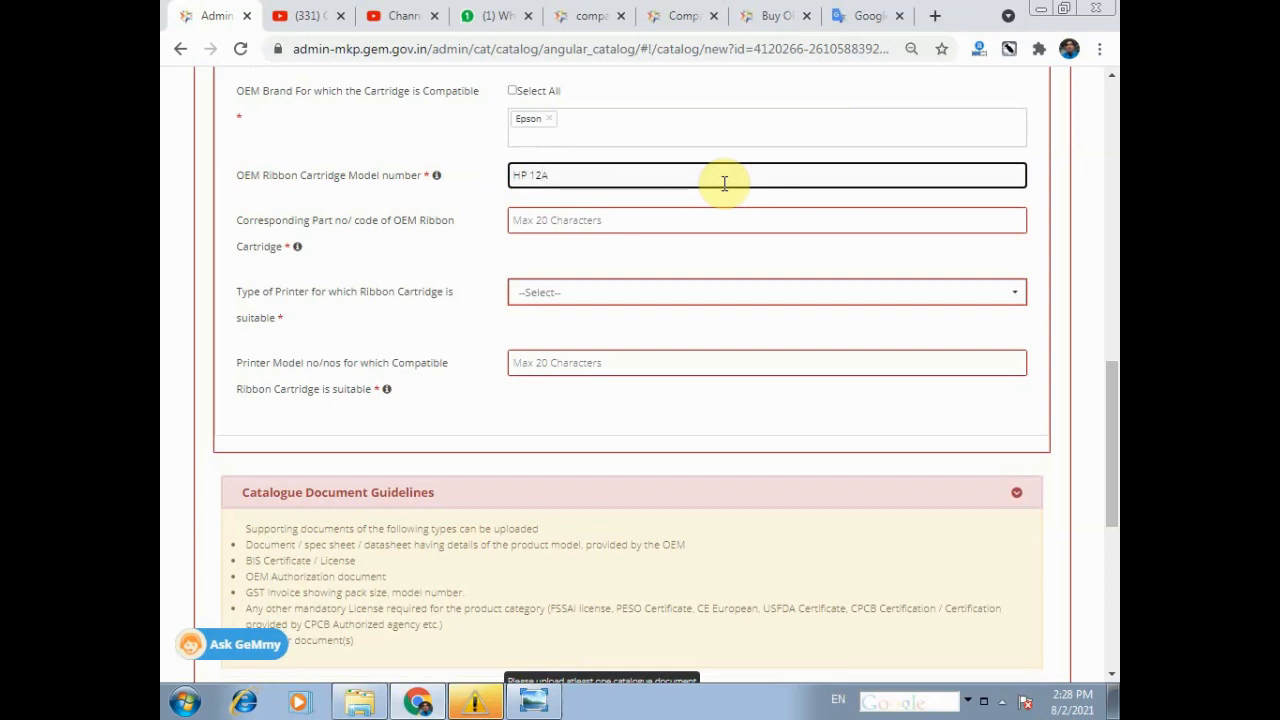
Enter 1125 as the corresponding OEM part code and set the suitable printer type to Dot Matrix
click(592, 221)
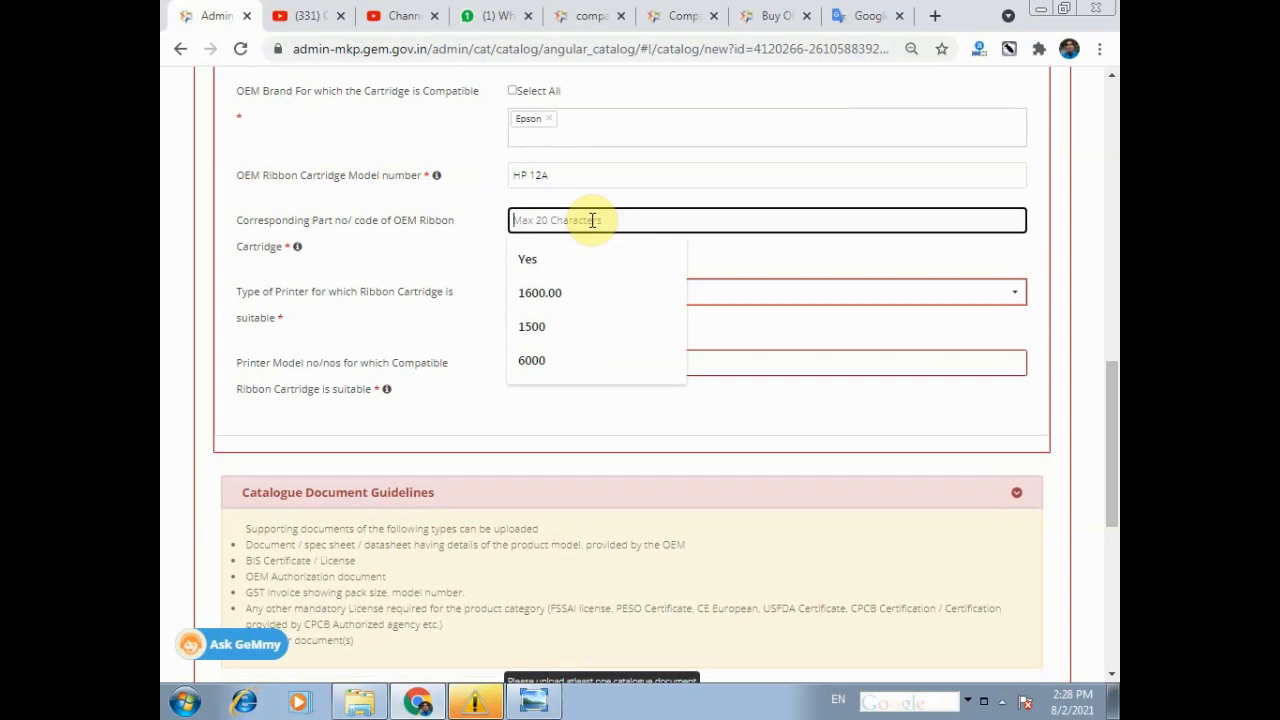
text(1125)
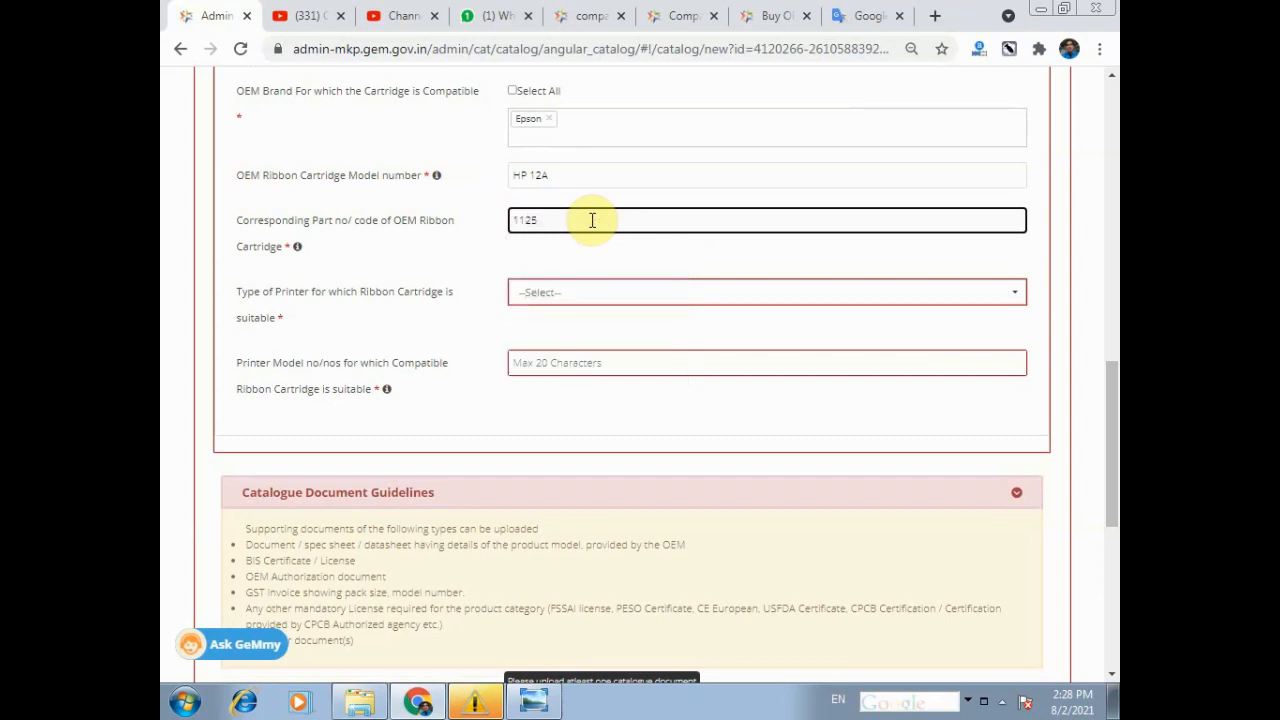
click(574, 293)
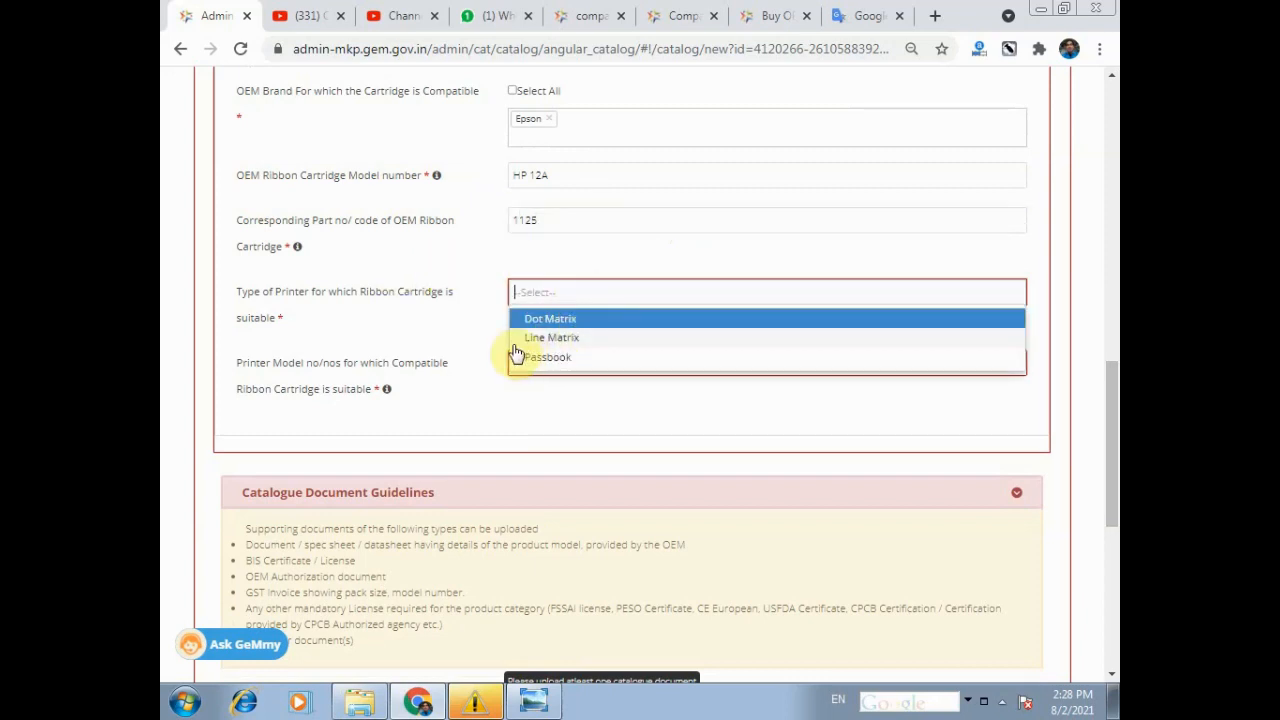
click(574, 320)
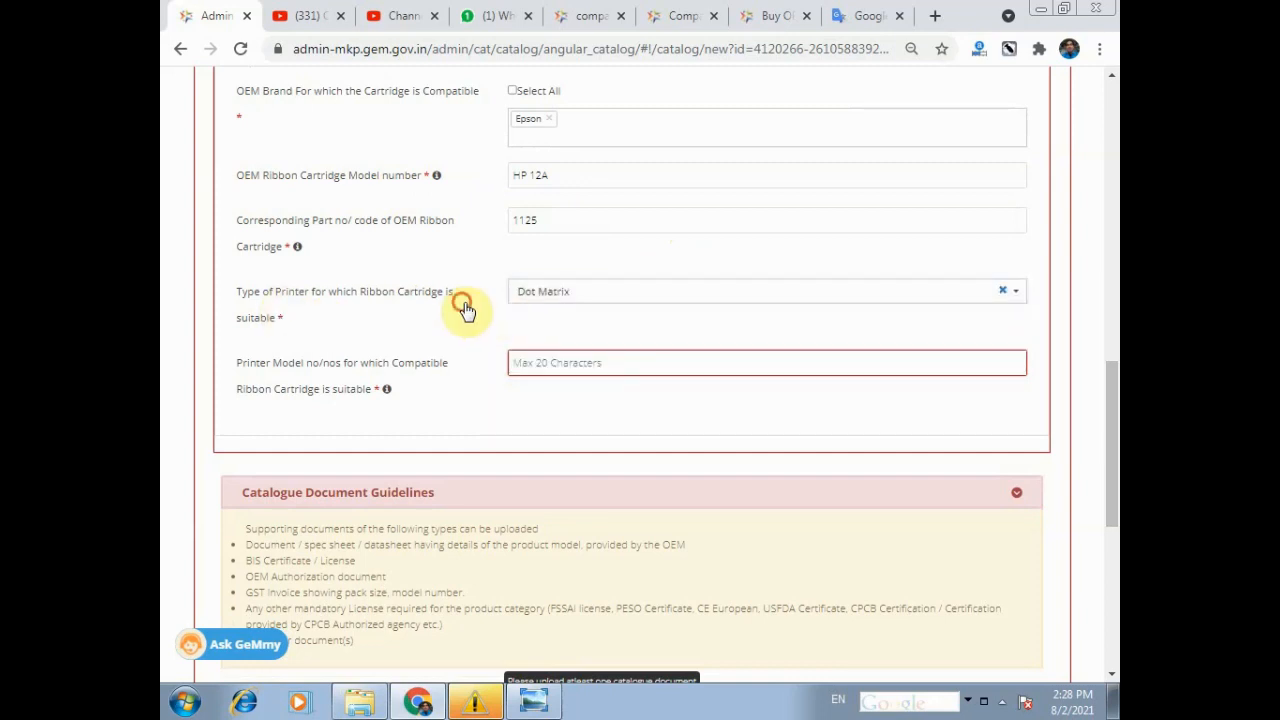
Enter NA for the printer model numbers for which the compatible ribbon cartridge is suitable
click(596, 366)
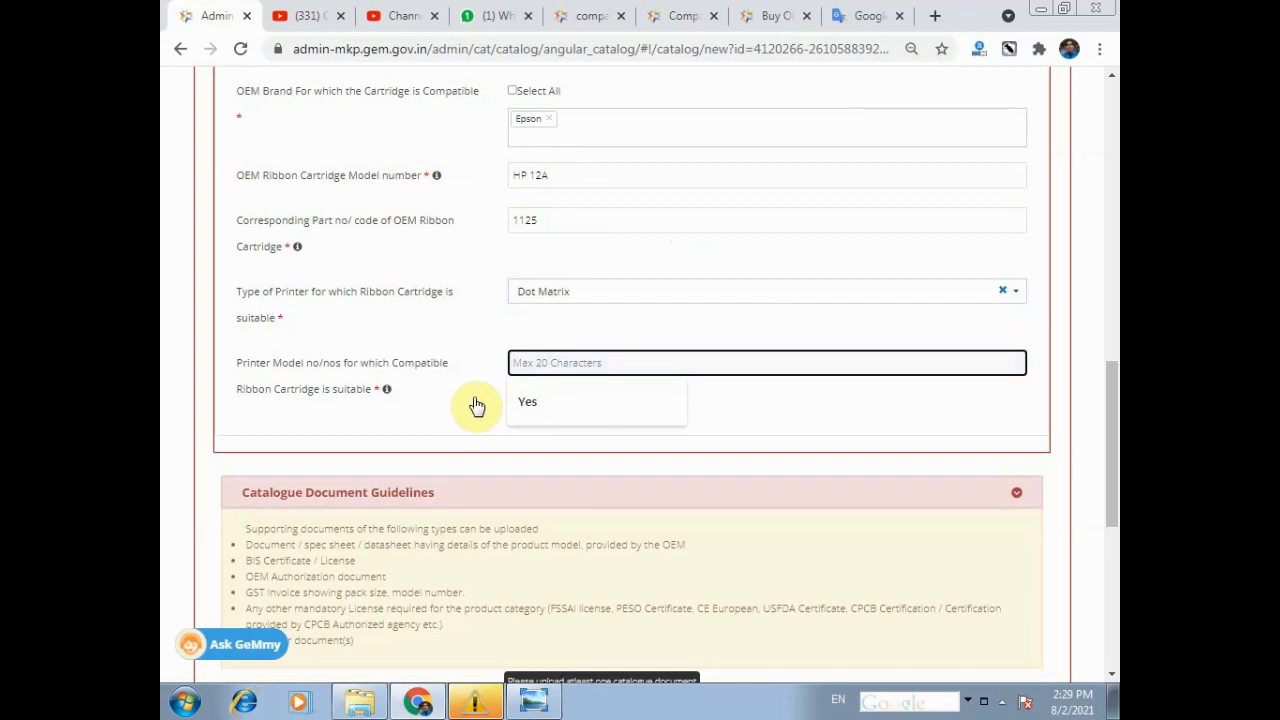
click(475, 403)
click(551, 362)
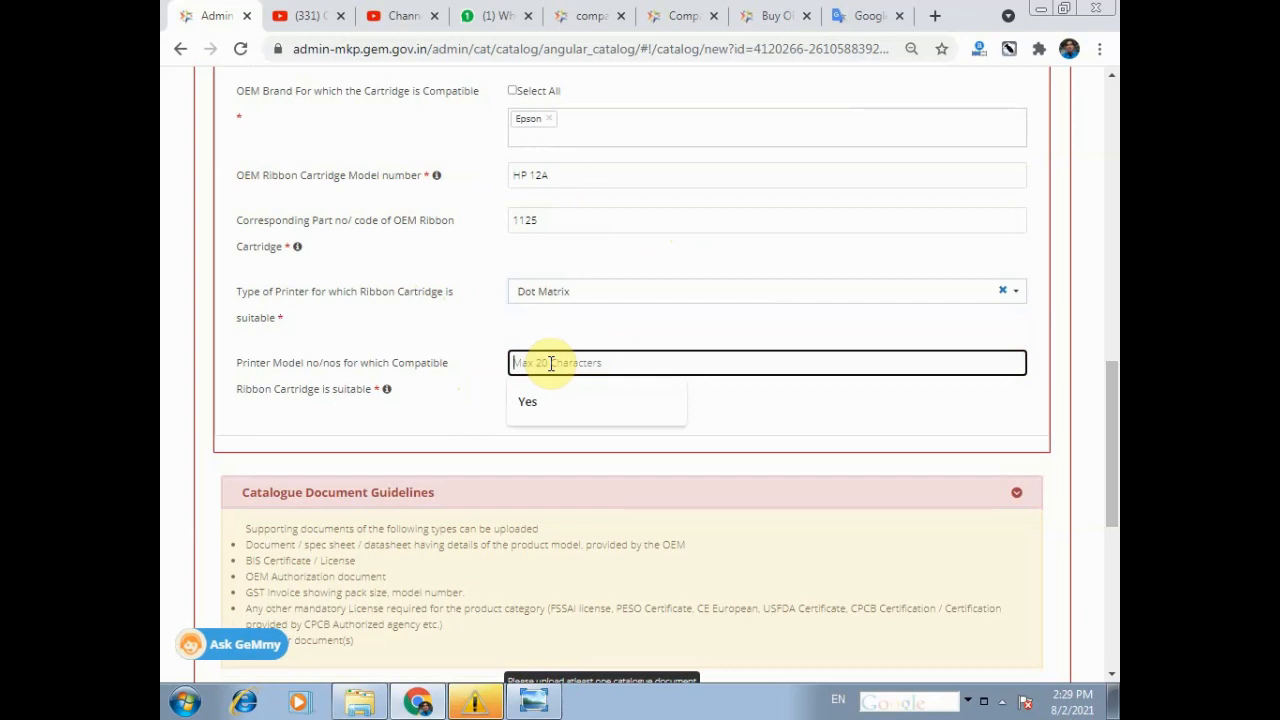
text(NA)
click(443, 380)
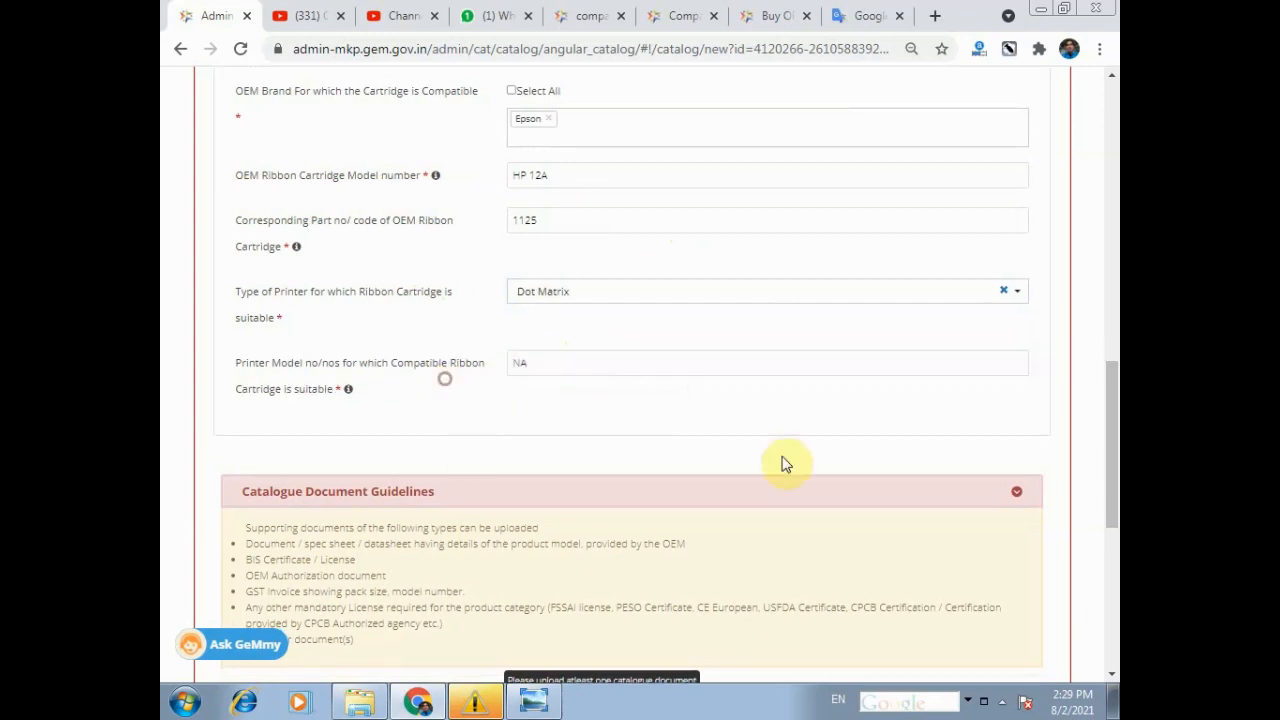
Set the catalogue document type for the upload to Any Other Documents
drag(1113, 432, 1113, 517)
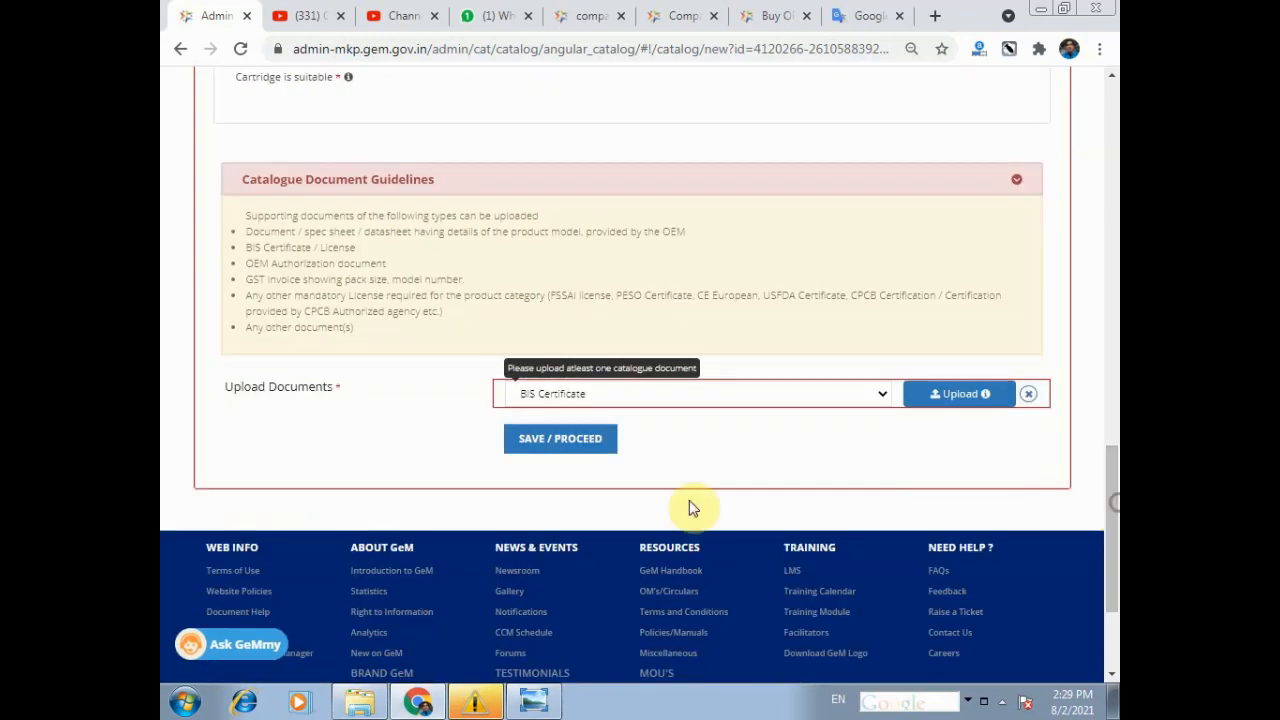
click(884, 396)
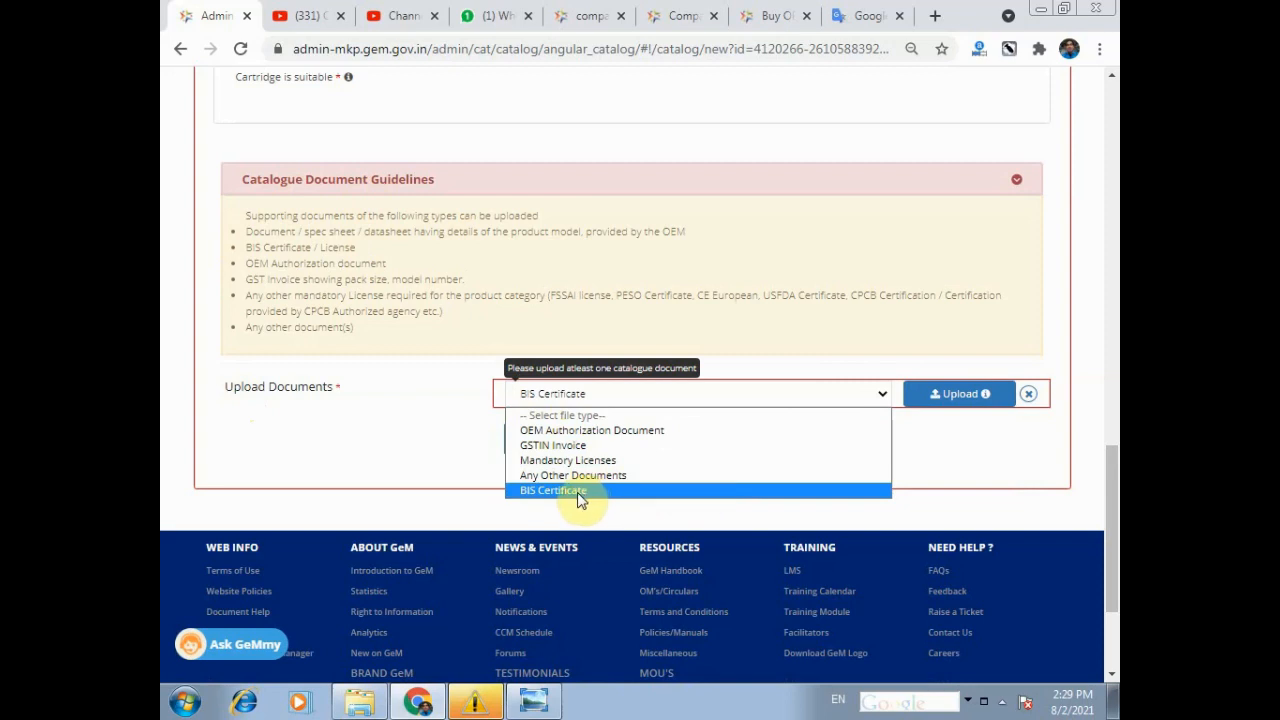
click(630, 476)
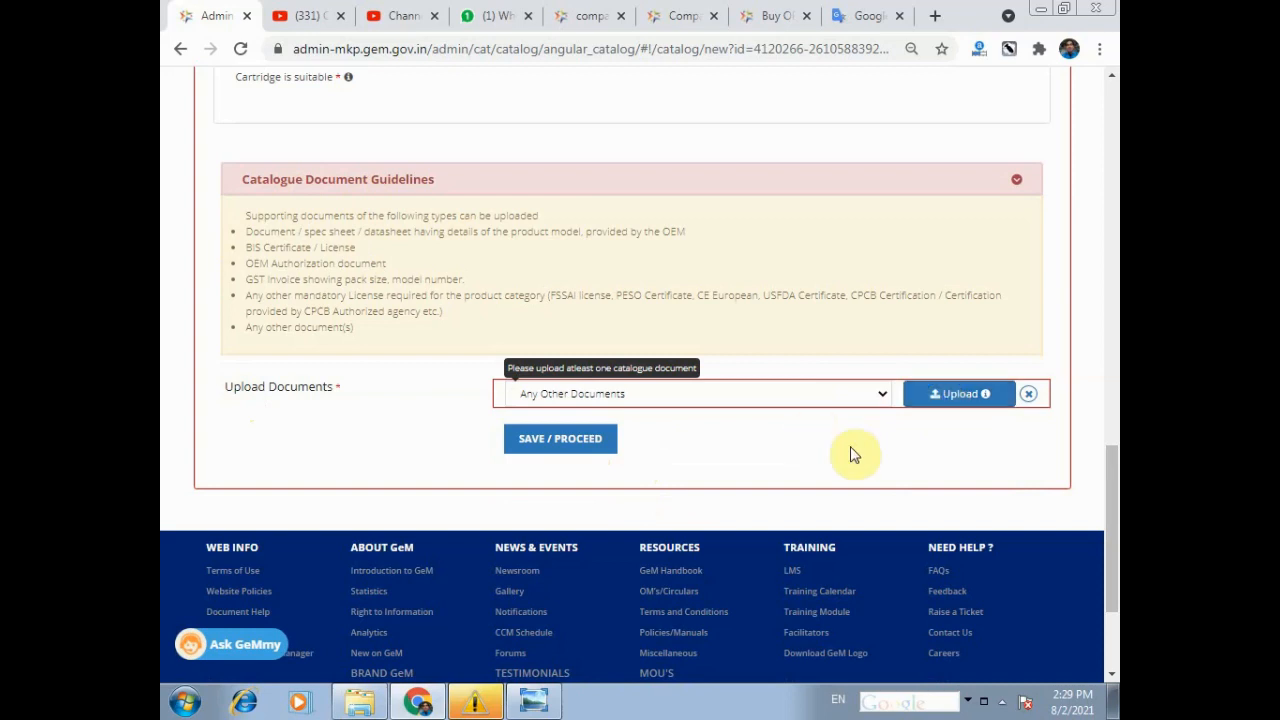
Try to upload the erd package 1 bill image as the catalogue document, showing all file types in the download folder
click(958, 396)
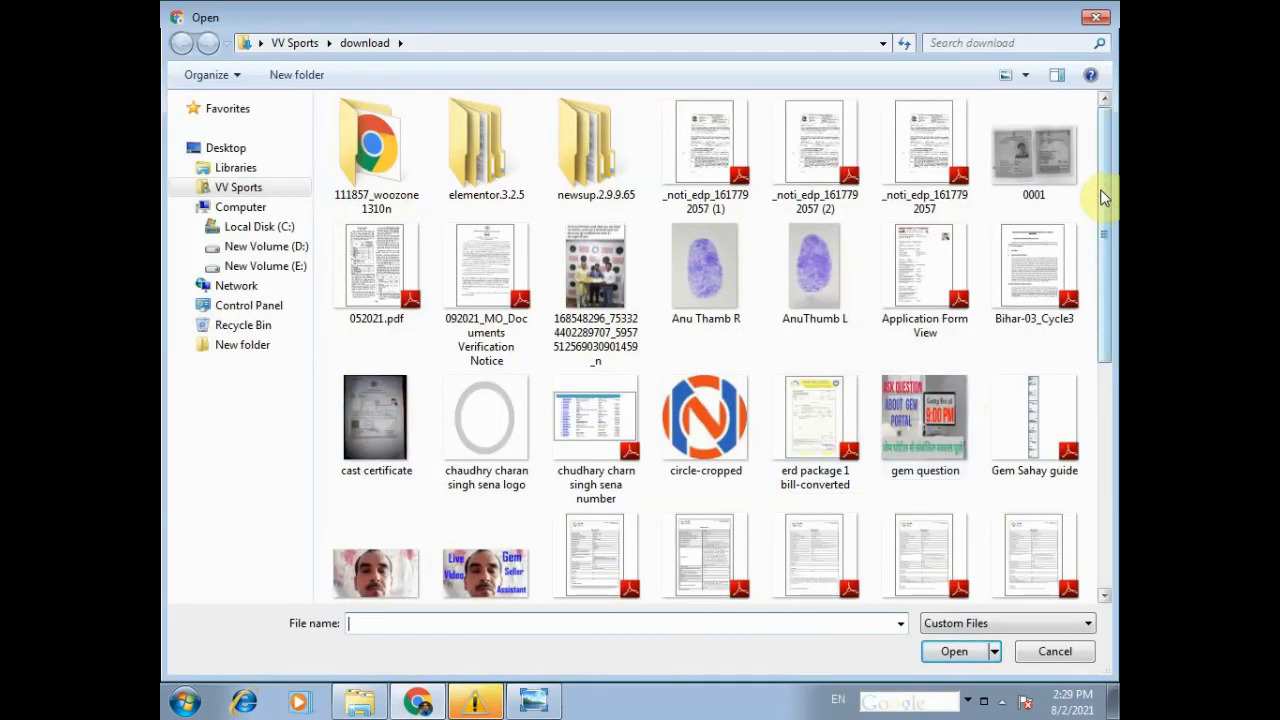
drag(1106, 177, 1110, 490)
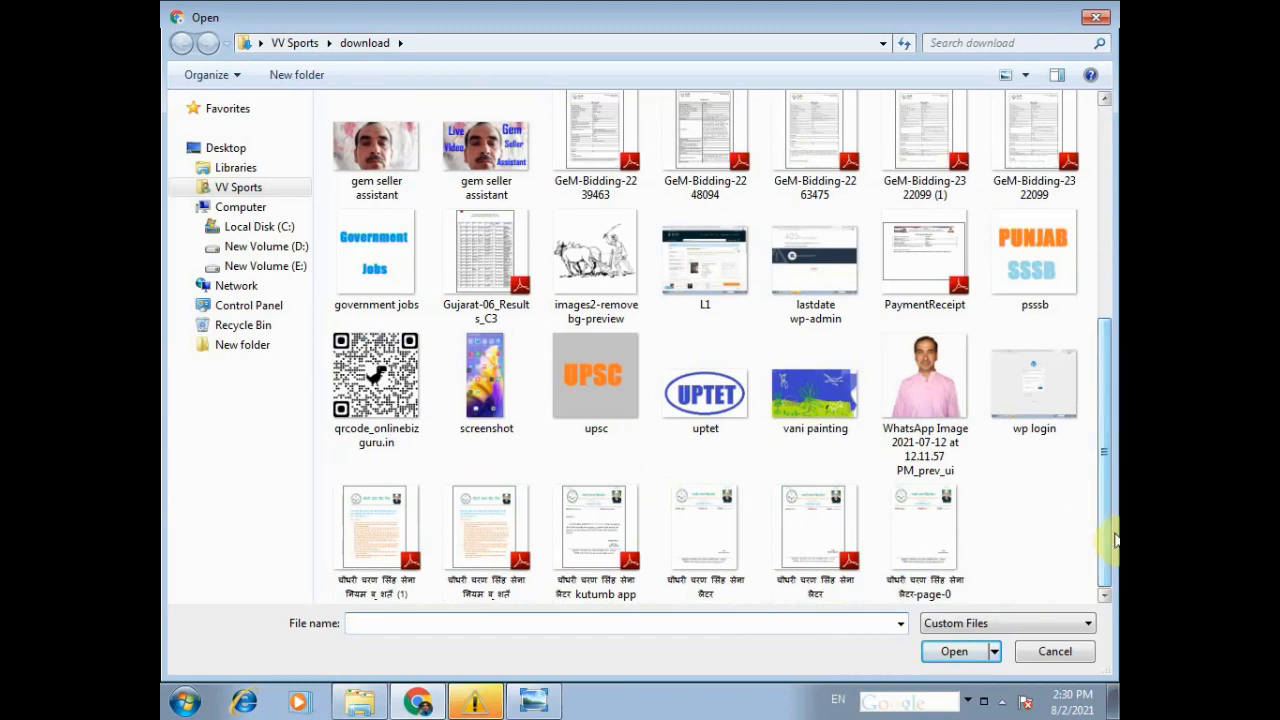
drag(1115, 540, 1105, 428)
click(985, 623)
click(960, 656)
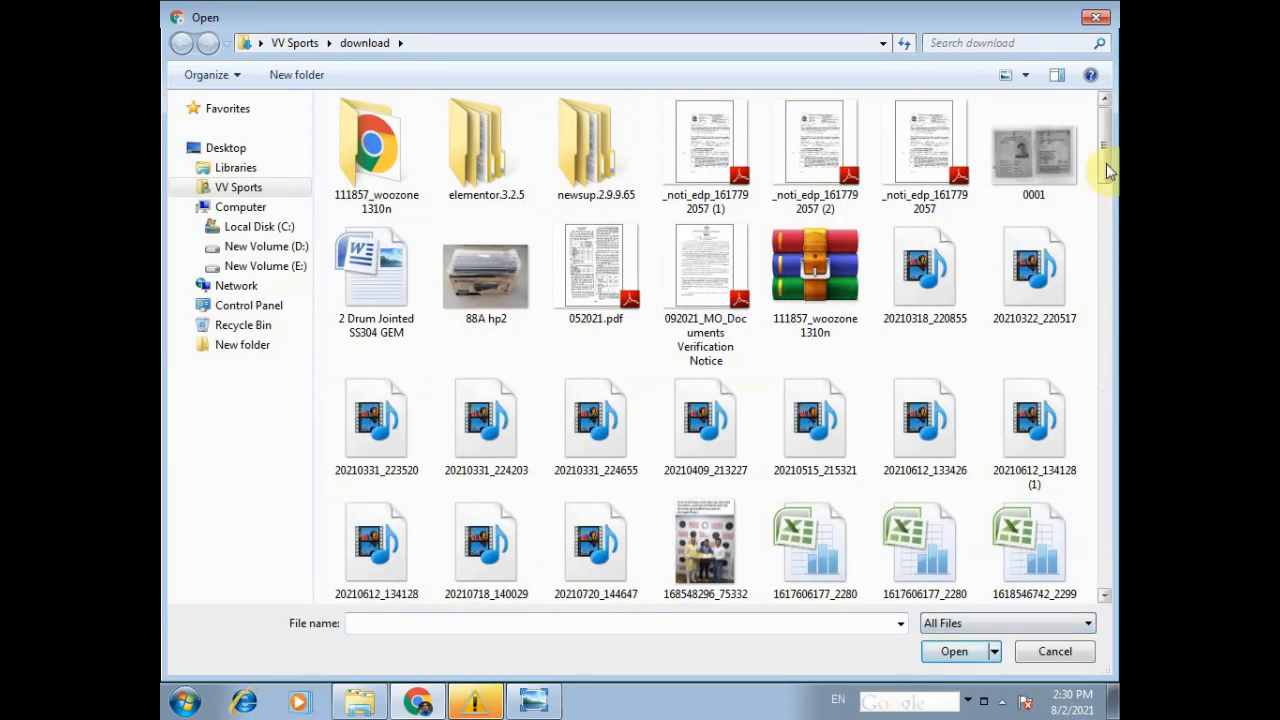
drag(1106, 163, 1106, 563)
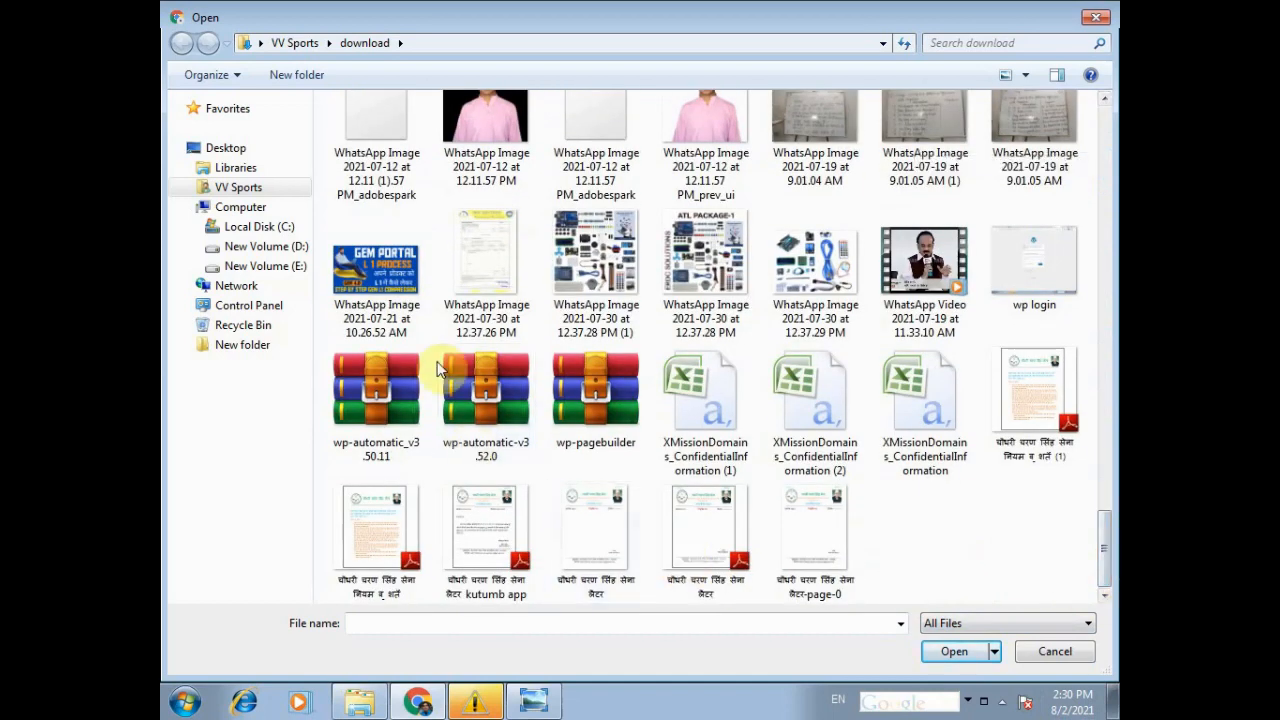
drag(1103, 554, 1074, 298)
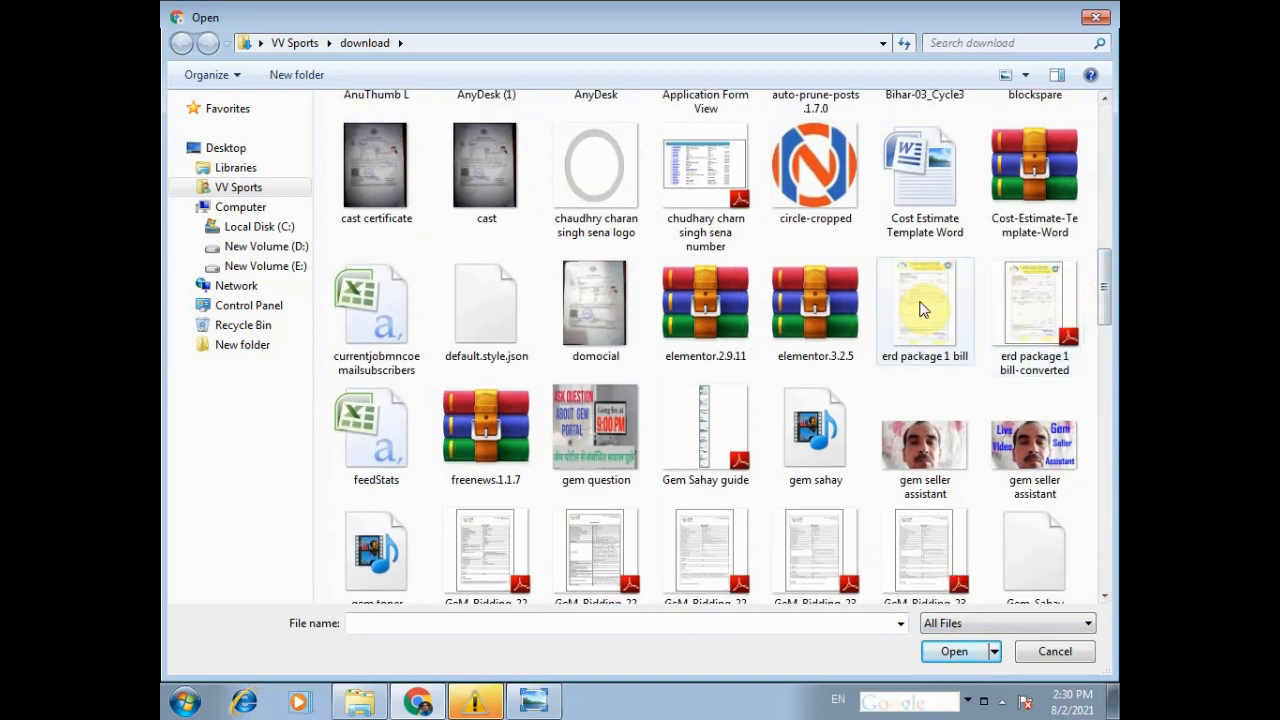
click(922, 309)
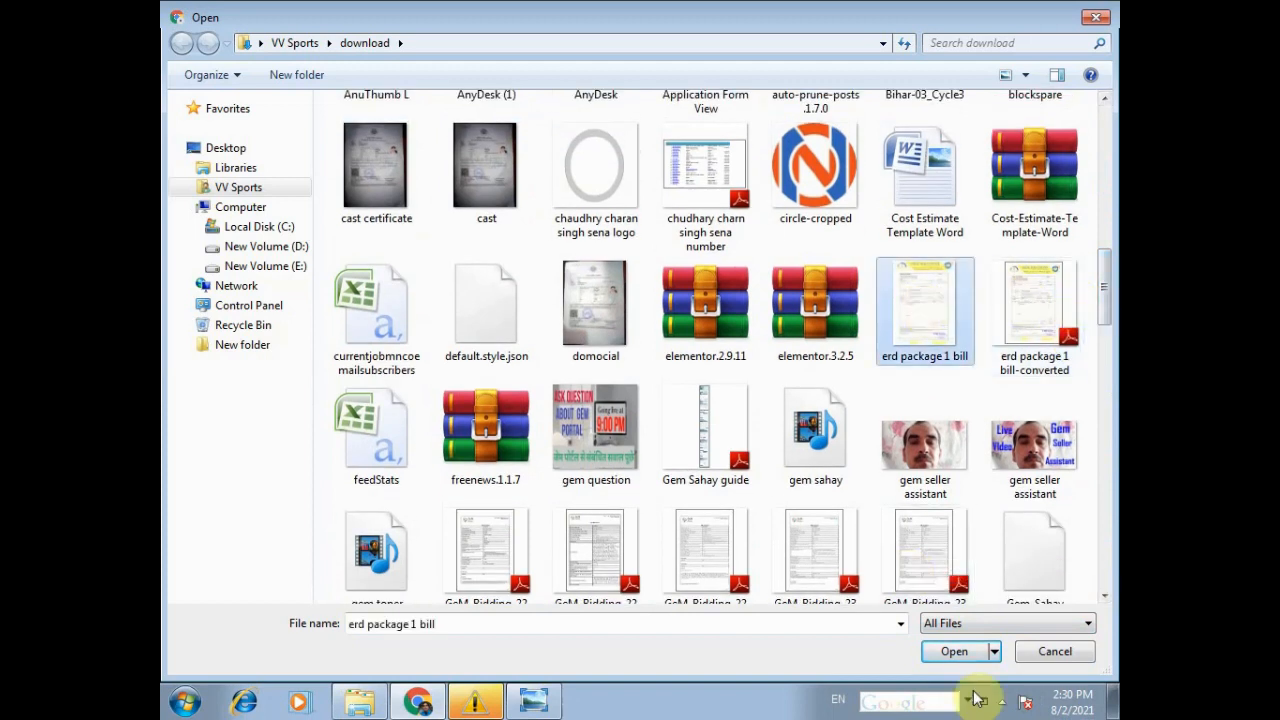
click(962, 658)
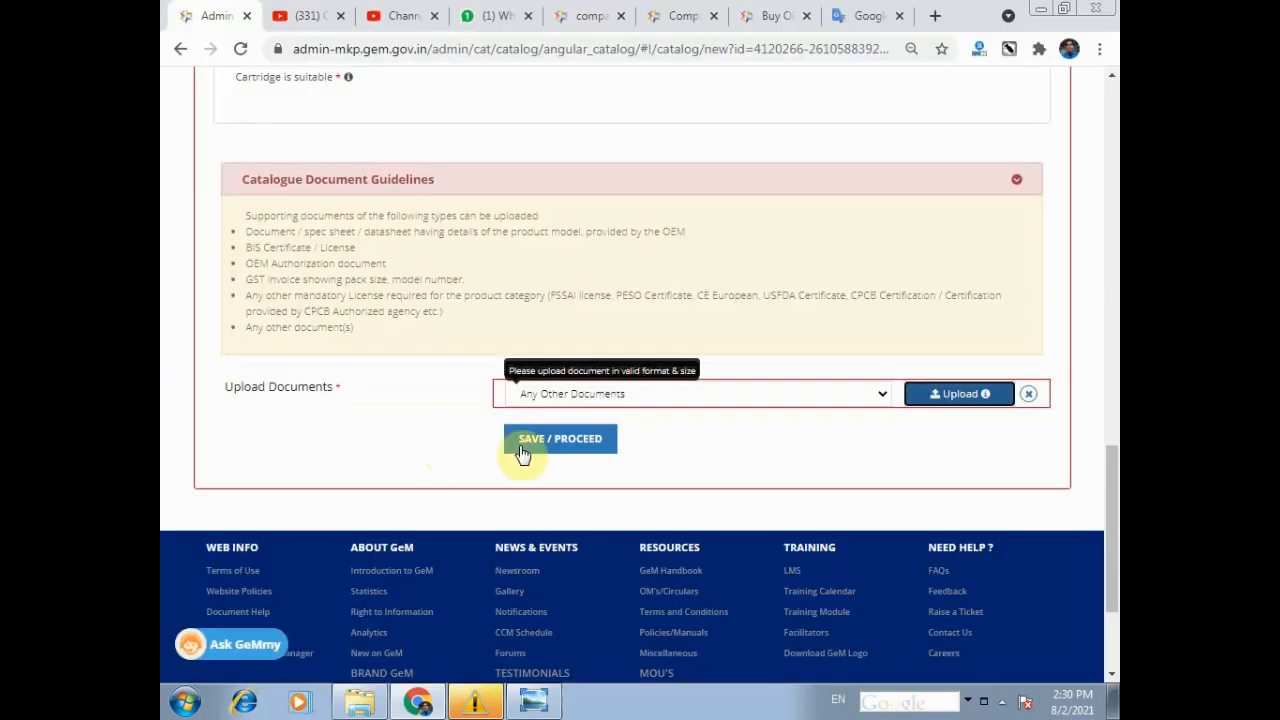
Proceed from the product specification to the image section and upload the 88A hp2 image as the product's front view
click(563, 440)
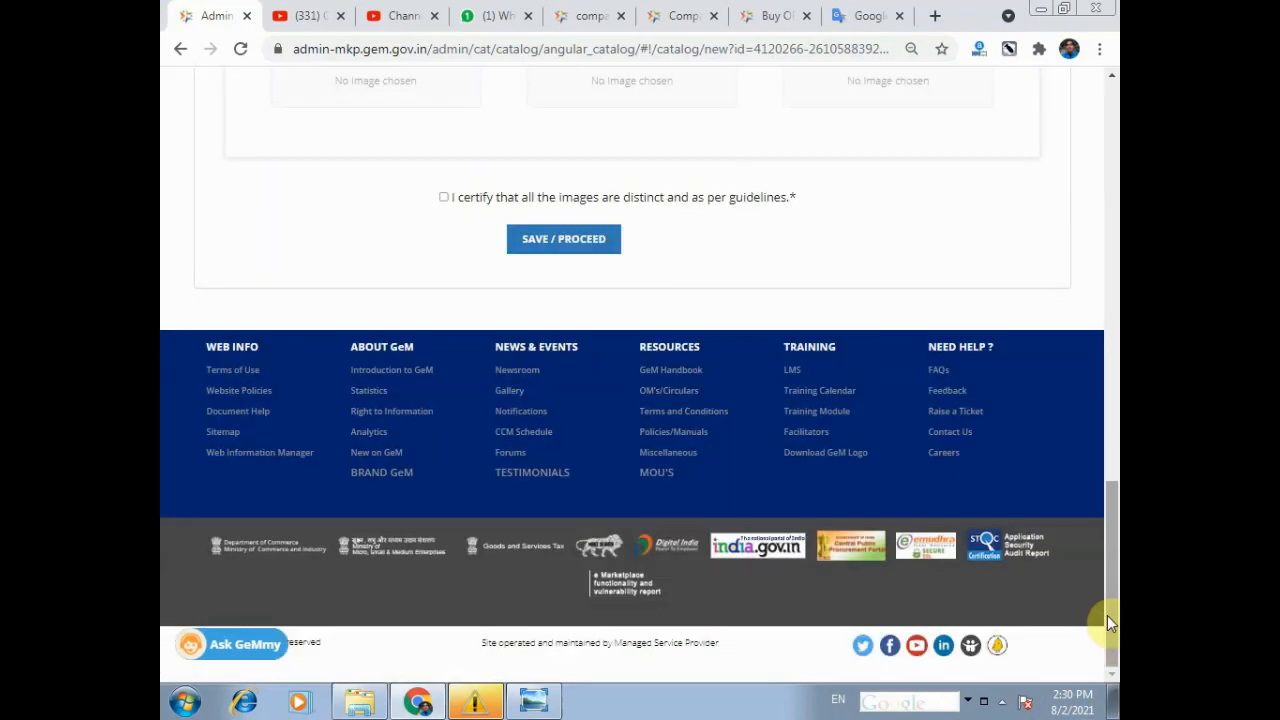
drag(1107, 615, 1097, 493)
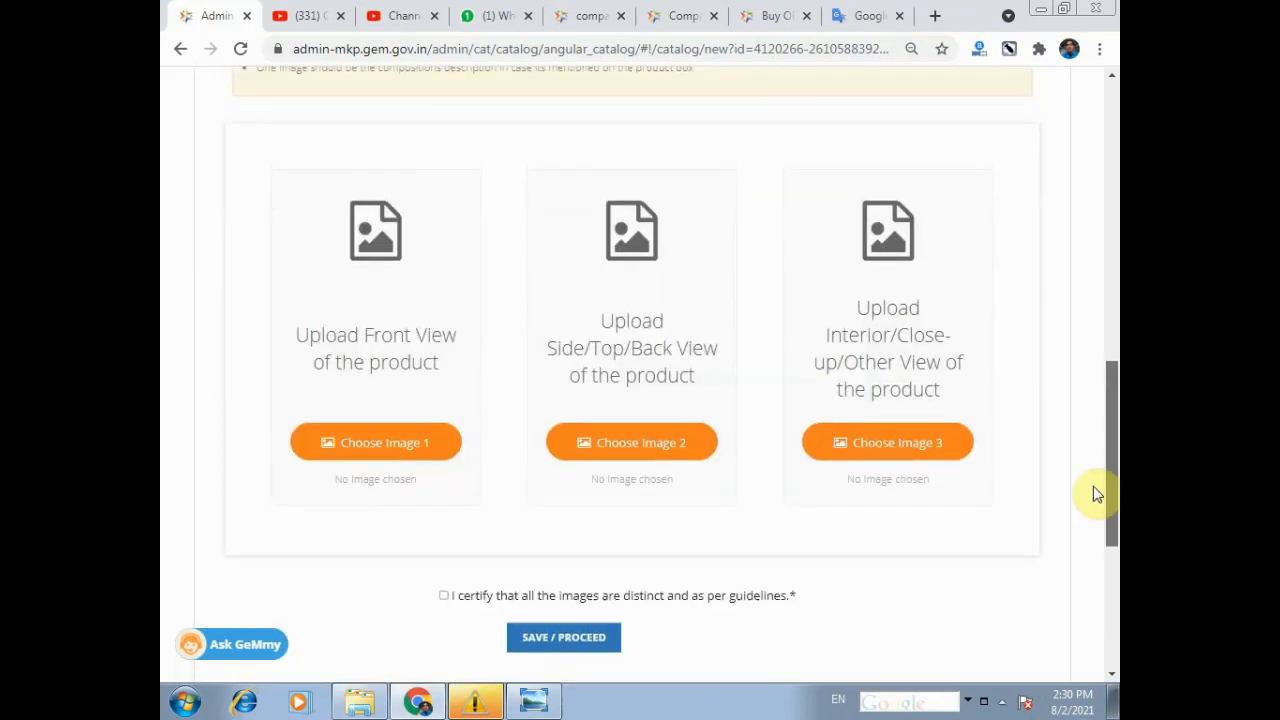
click(360, 442)
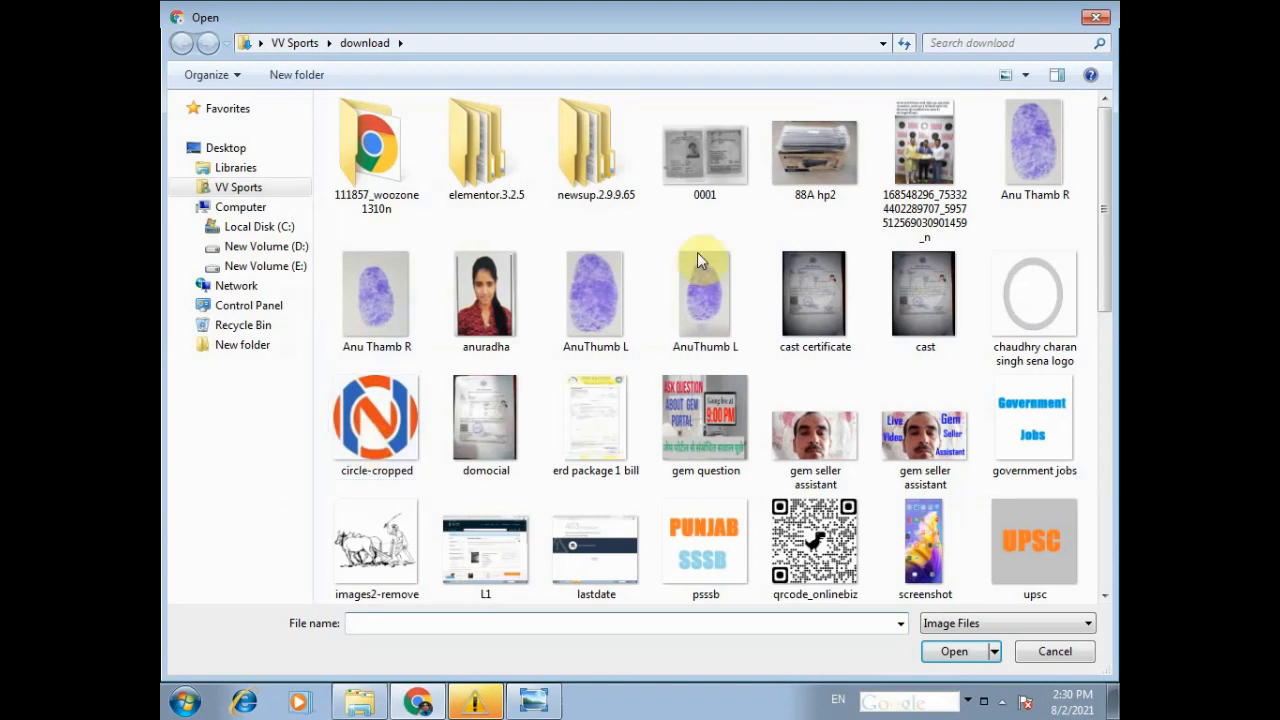
click(815, 150)
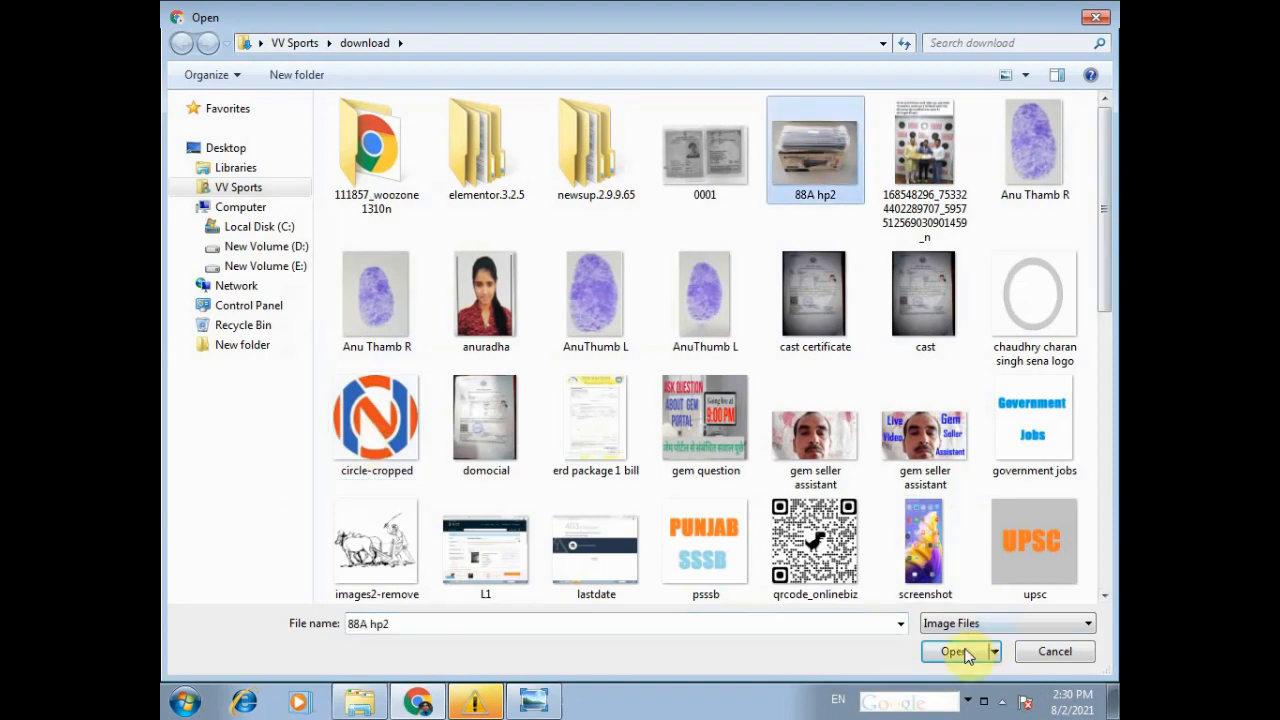
click(960, 651)
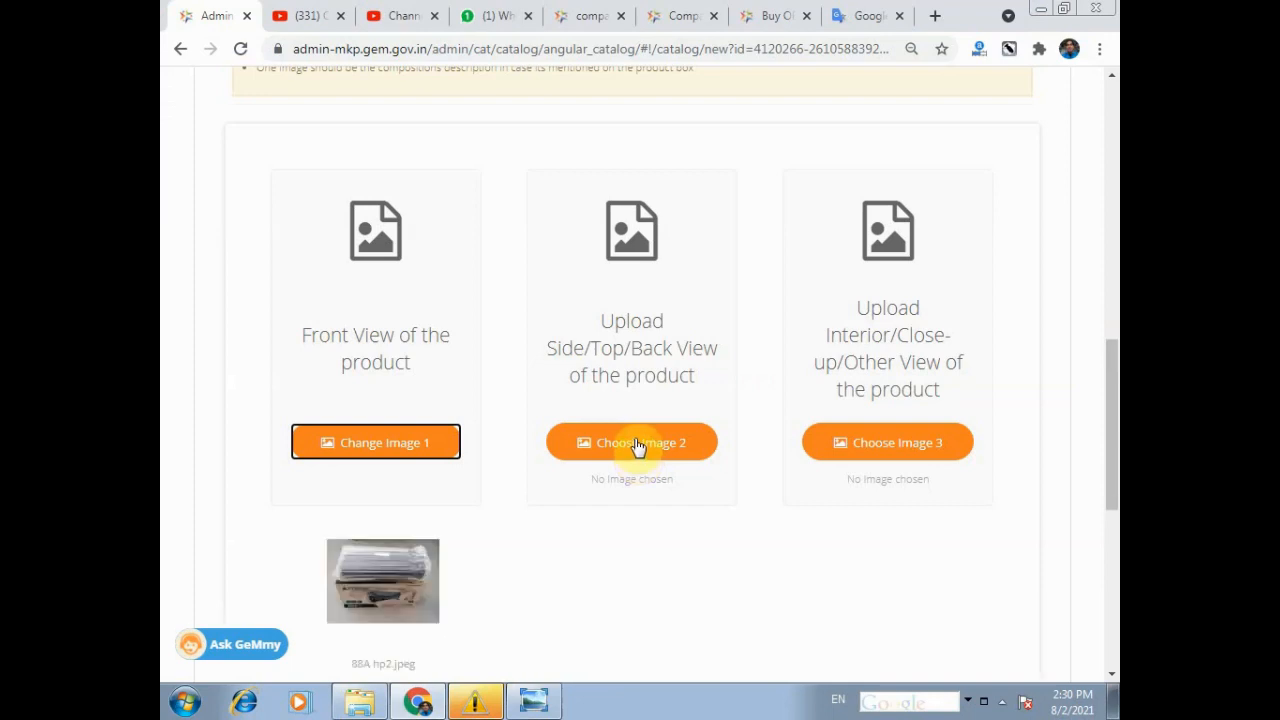
Rename the 88A hp2 image file as 88A hp1 and upload it as the product's side/top/back view
click(637, 445)
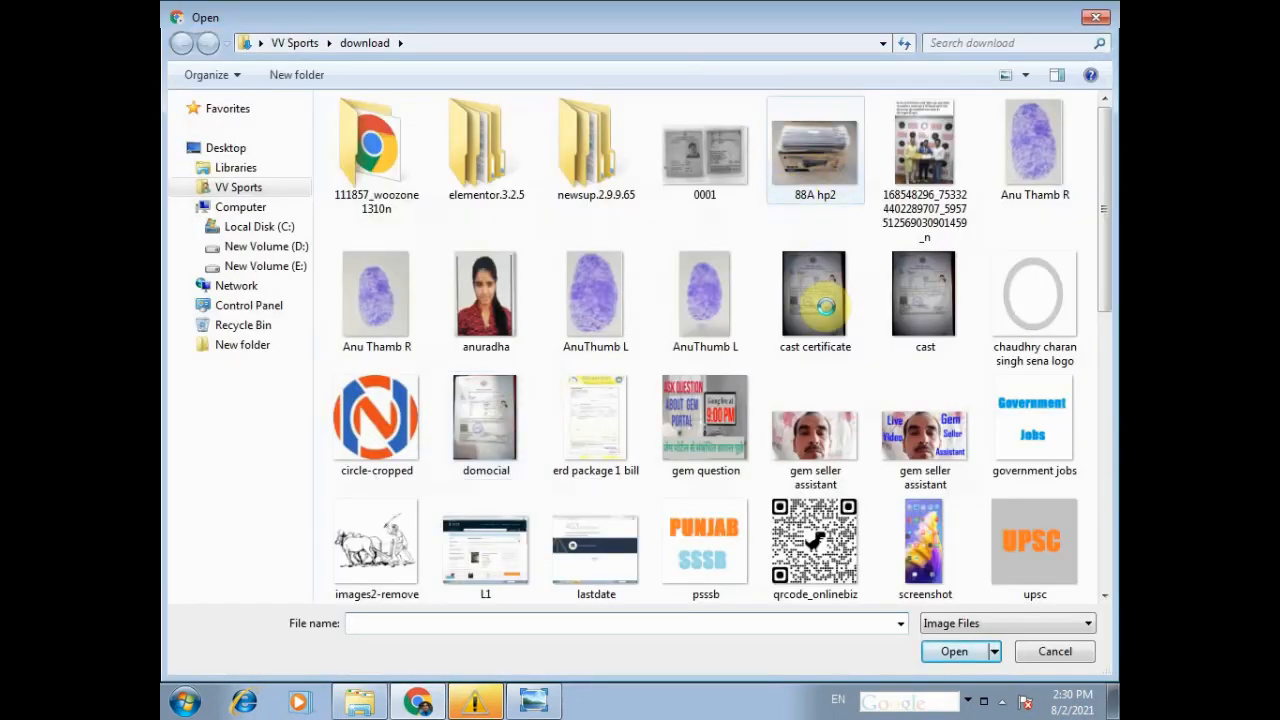
right_click(779, 191)
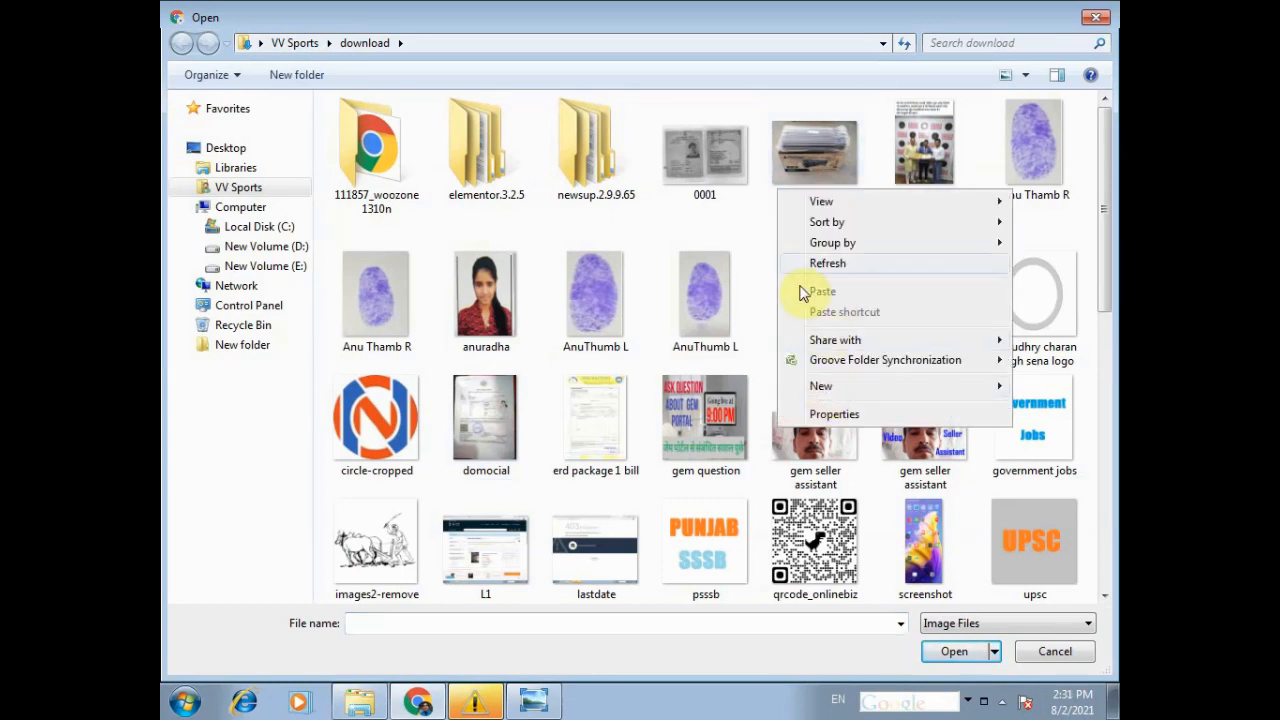
click(810, 198)
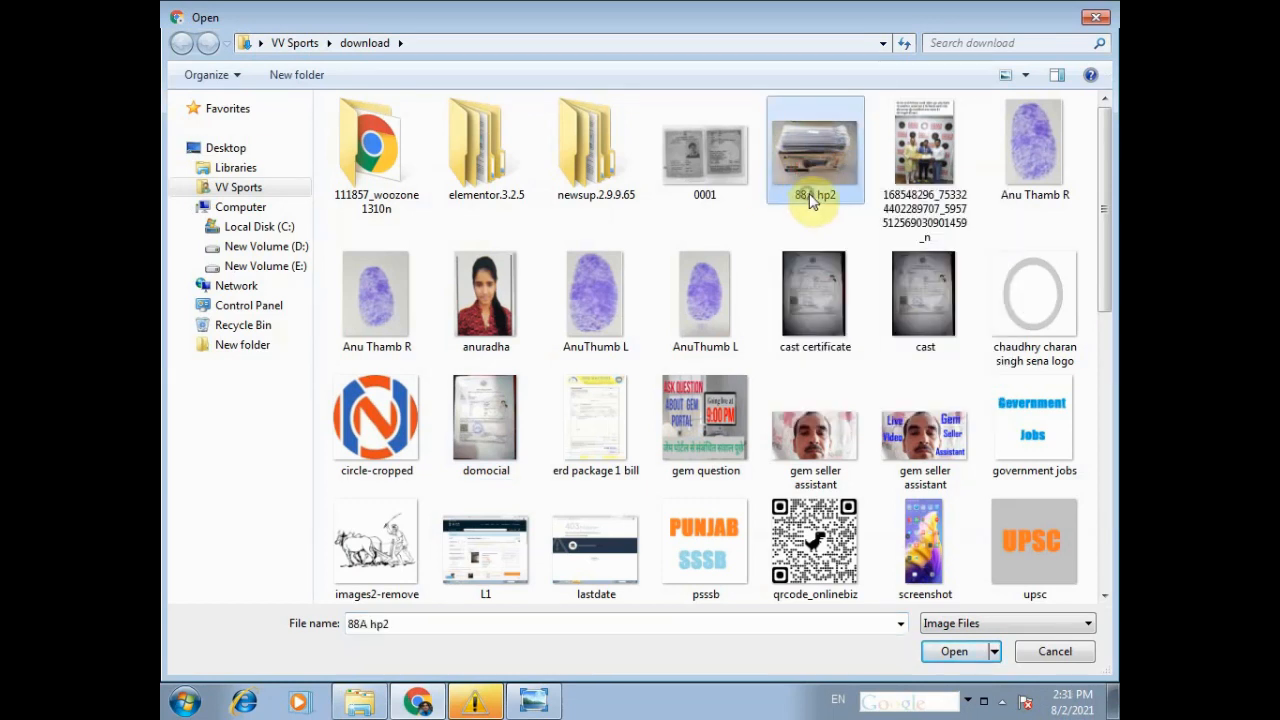
right_click(812, 200)
click(852, 640)
click(838, 194)
key(BackSpace)
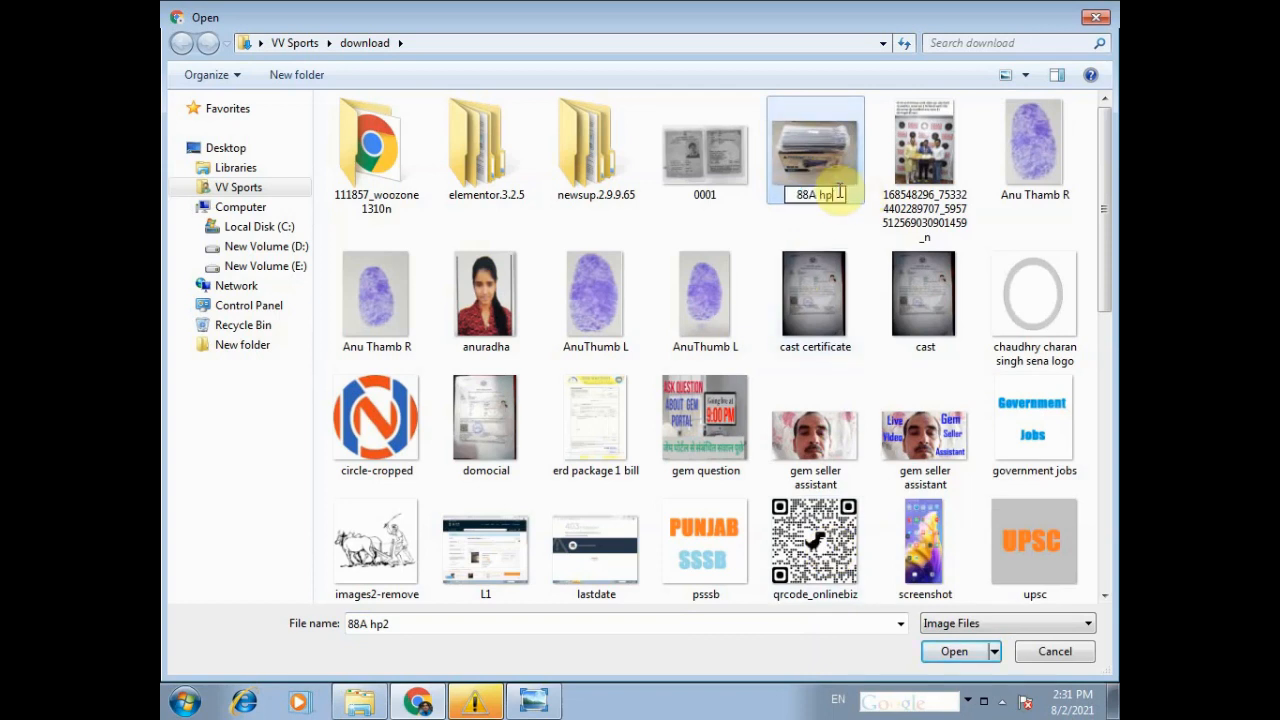
text(1)
key(Return)
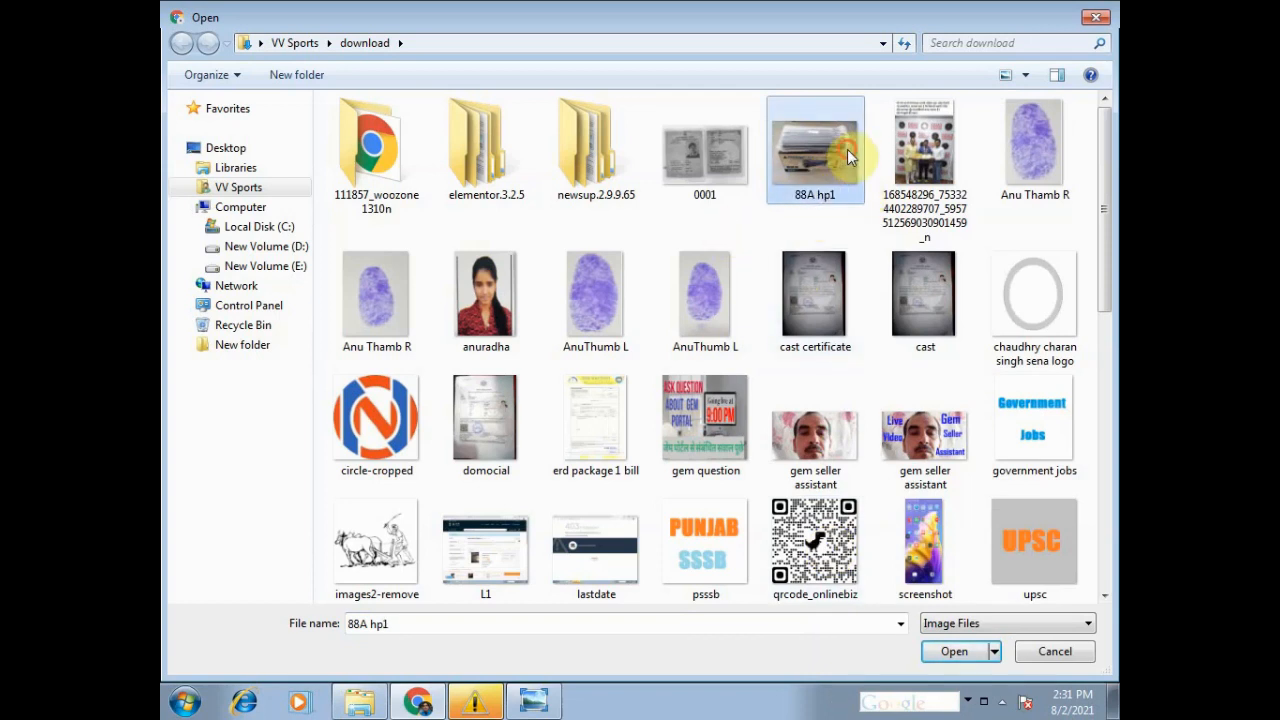
click(955, 651)
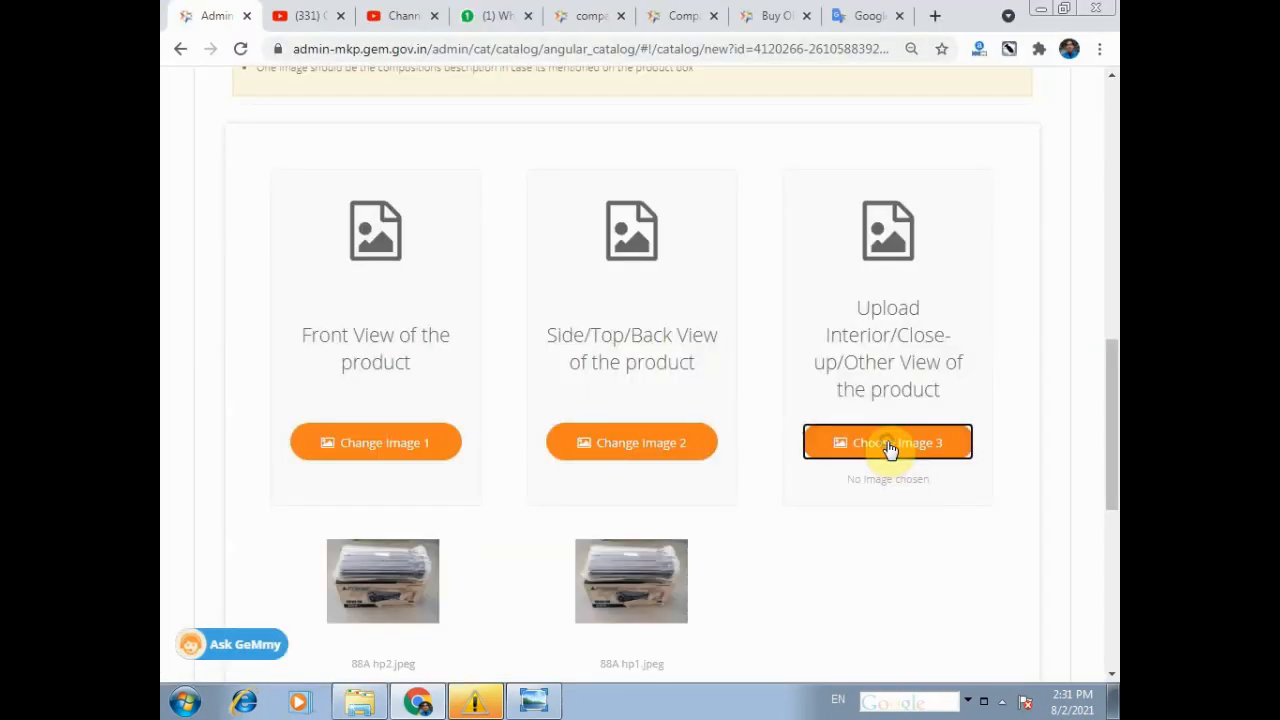
Rename the 88A hp1 image file as 88A hp and upload it as the product's interior/close-up/other view
click(890, 449)
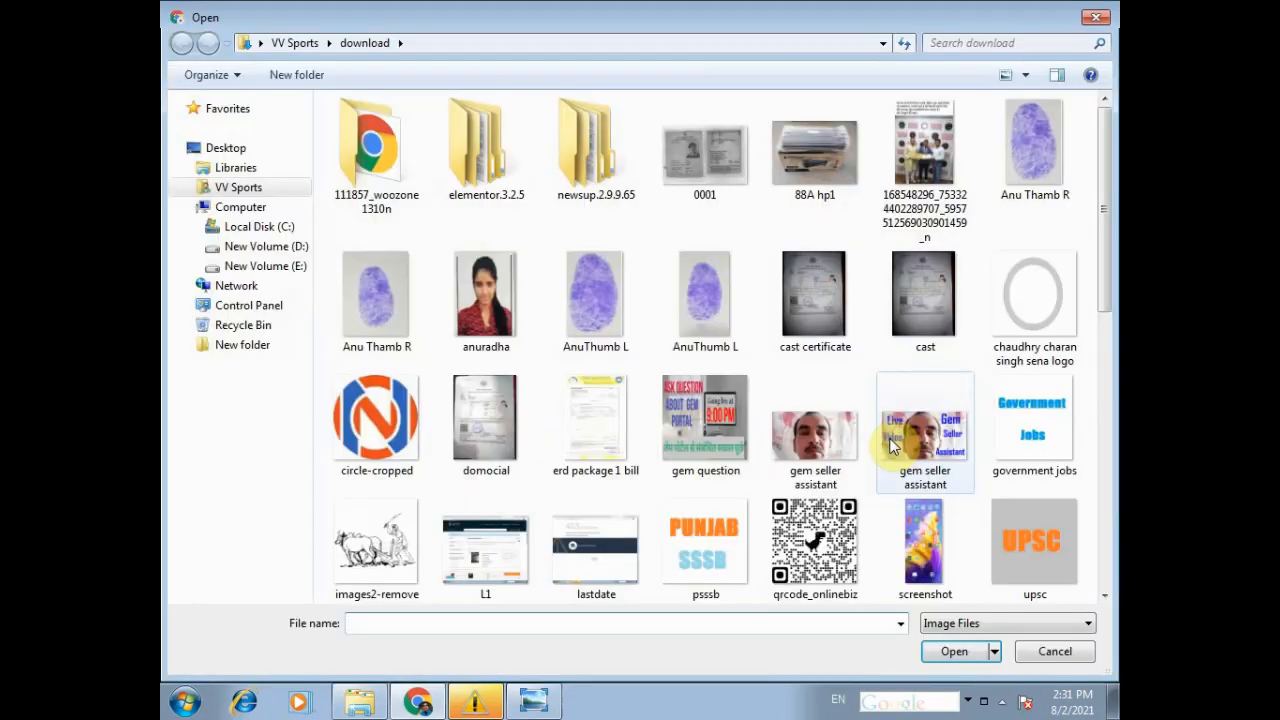
click(822, 177)
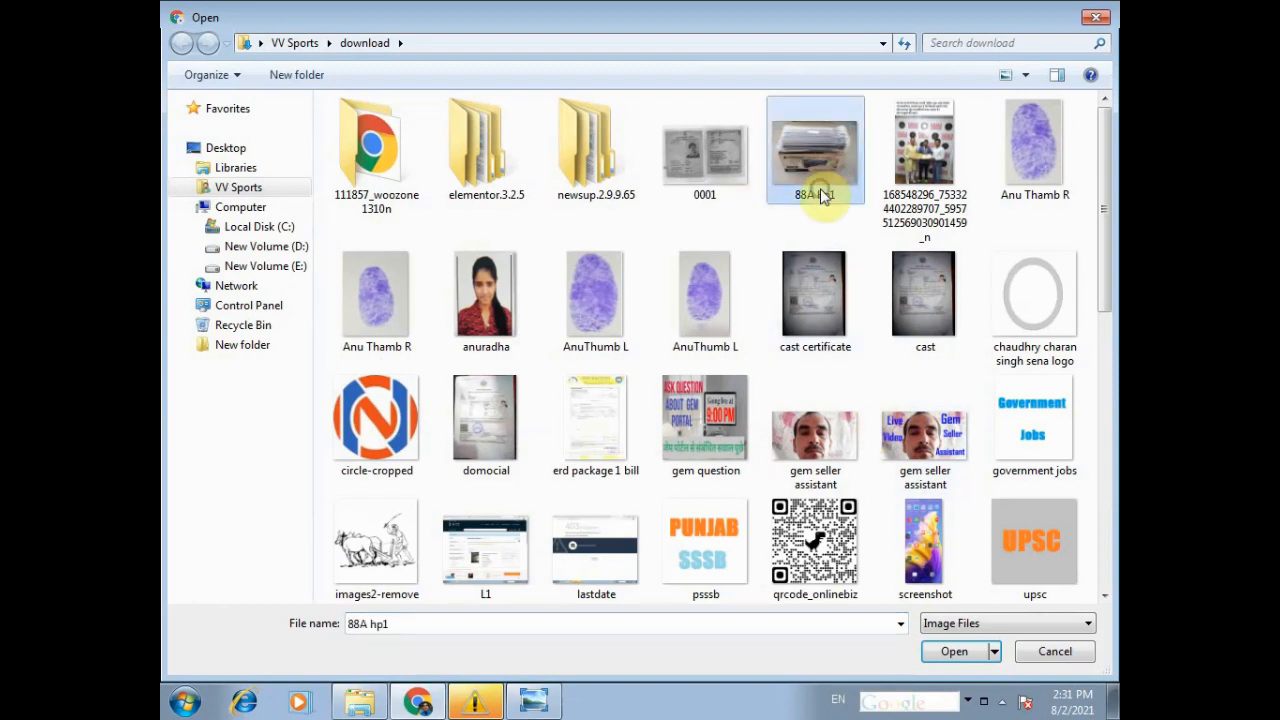
right_click(821, 190)
click(873, 641)
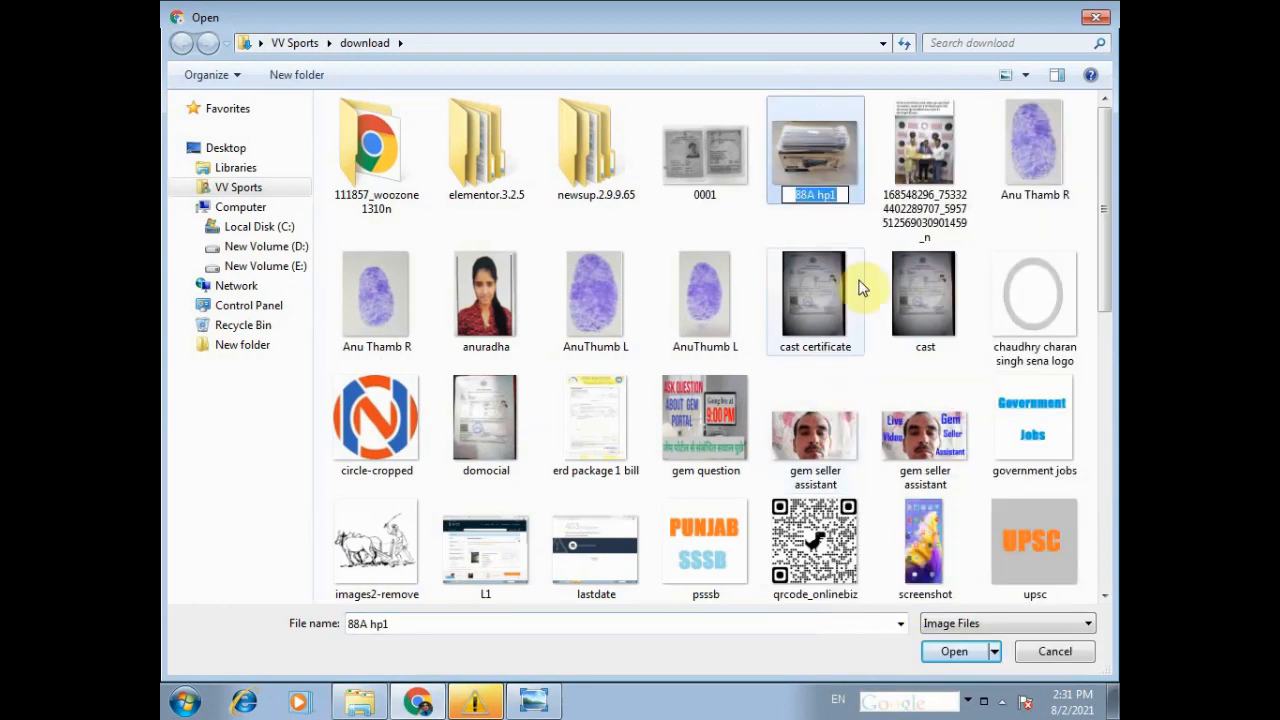
click(843, 195)
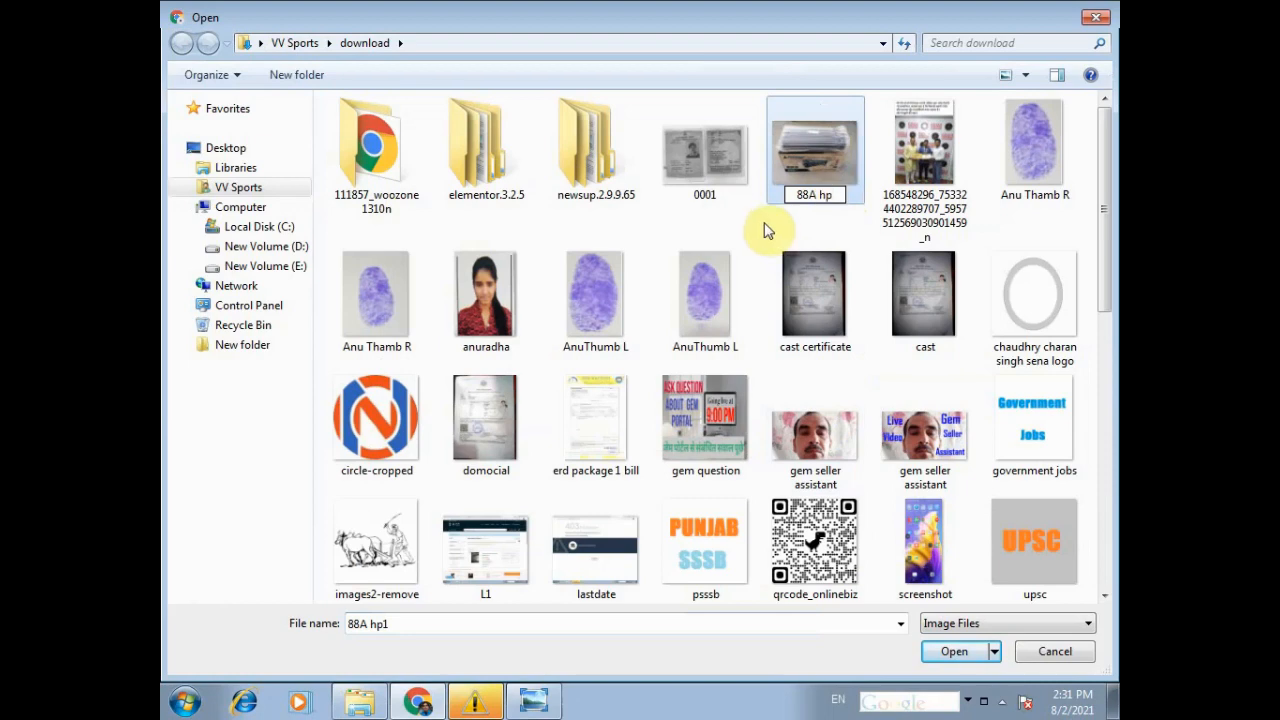
key(Return)
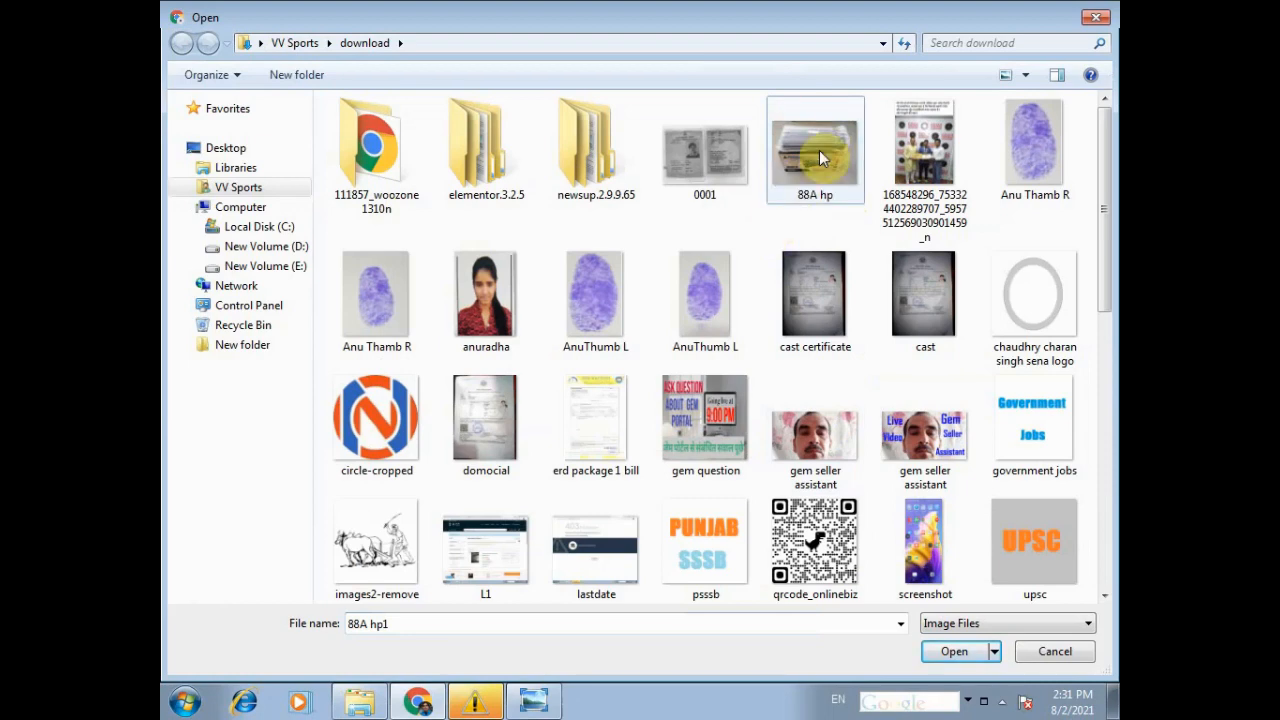
click(946, 653)
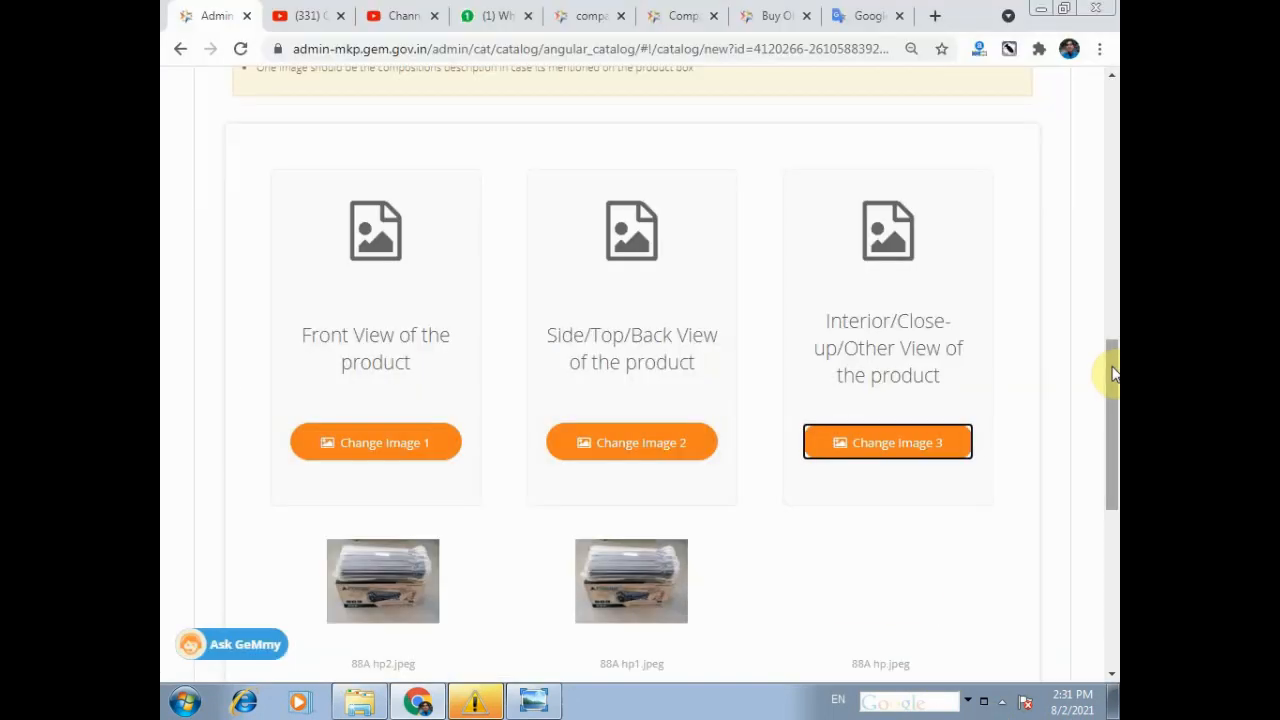
Certify that all the images are distinct and as per guidelines, and save the image section
drag(1112, 374, 1110, 528)
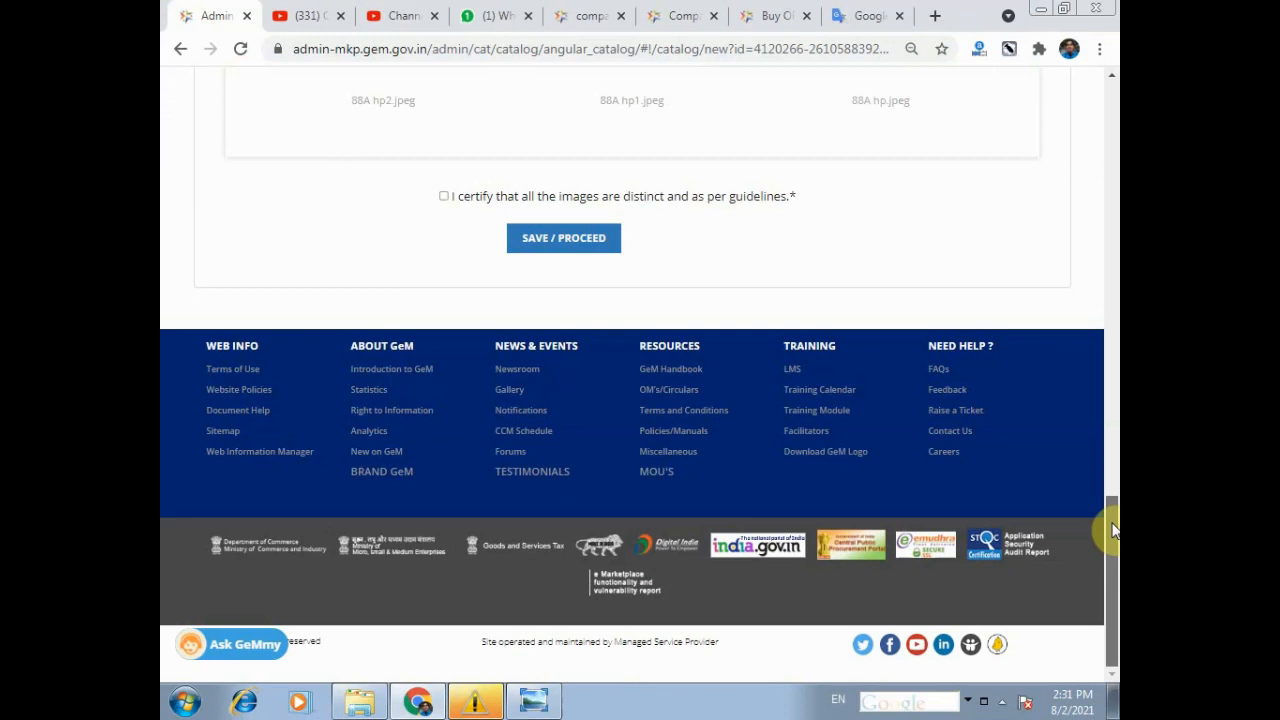
click(443, 198)
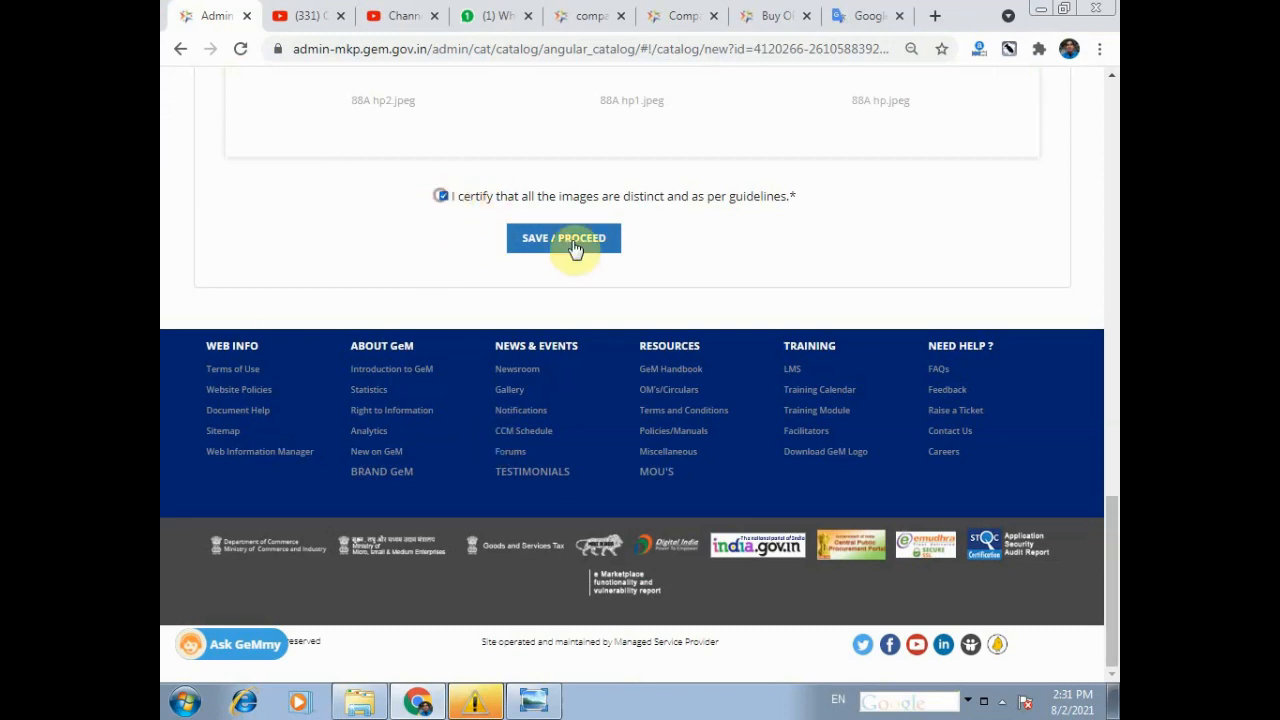
click(570, 244)
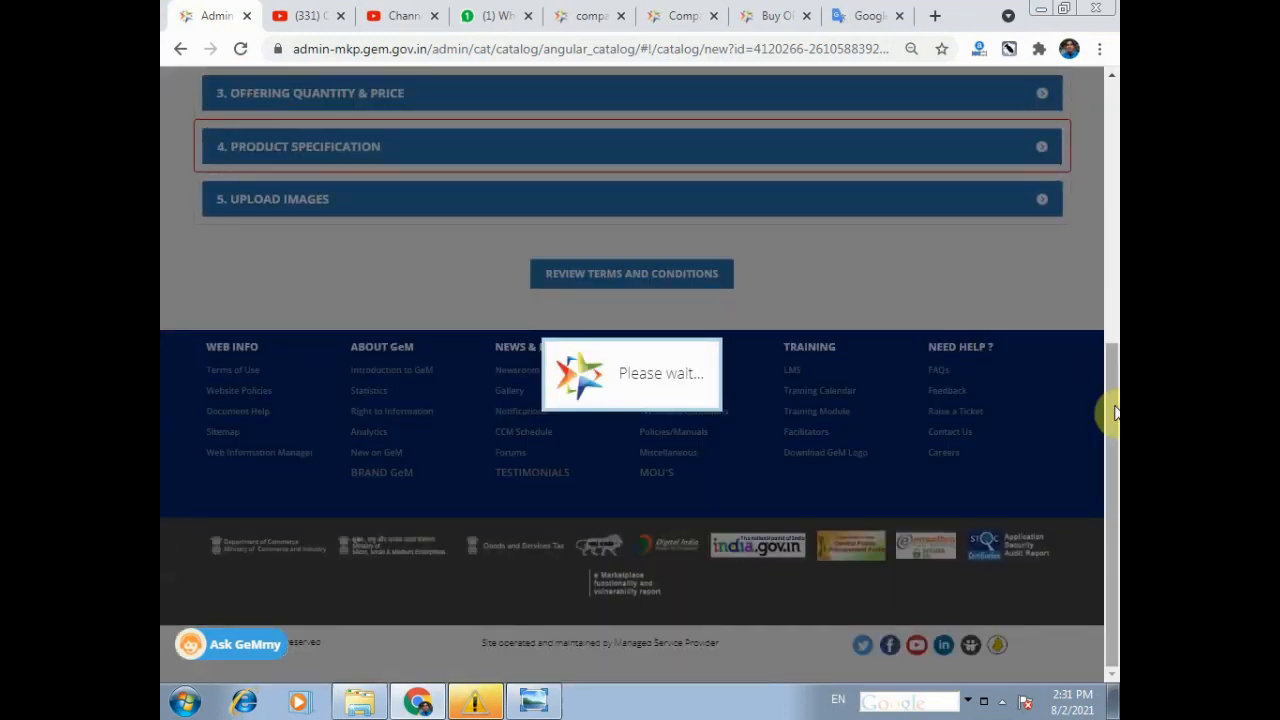
Upload GeM-Bidding-2322099 (1).pdf under Any Other Documents in the product specification, and save the specification and image sections
drag(1112, 468, 1112, 427)
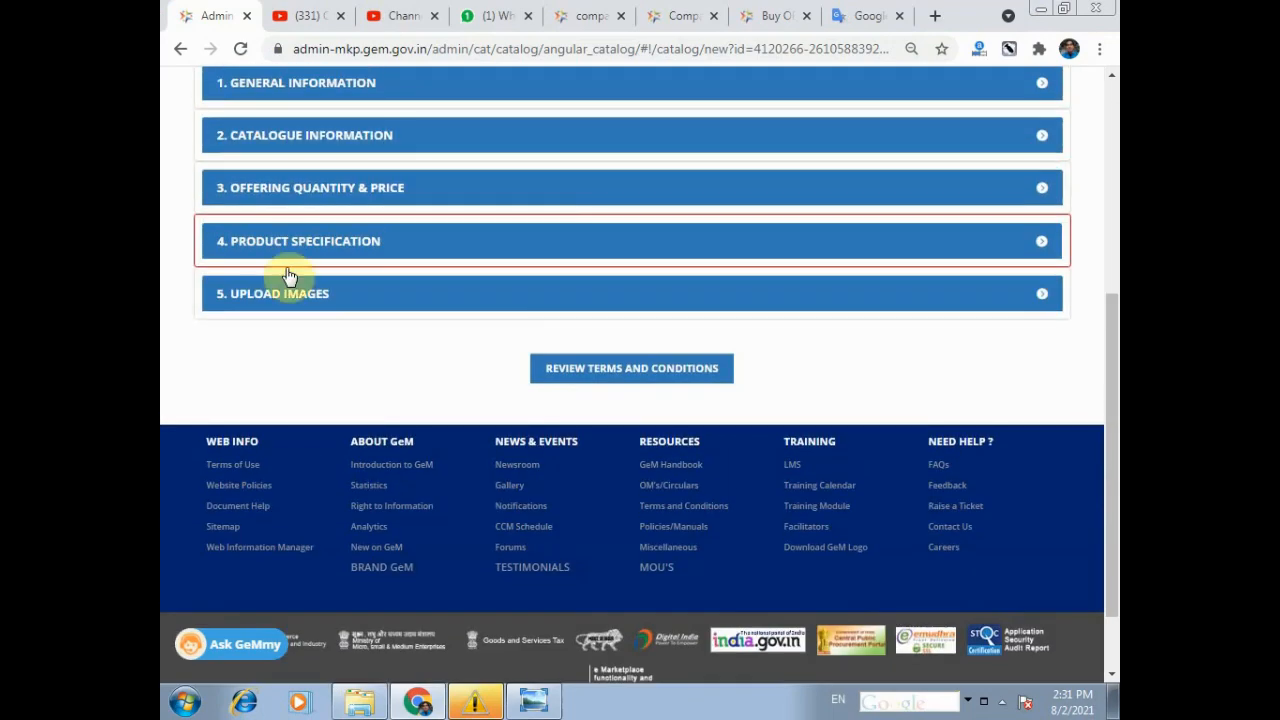
click(287, 248)
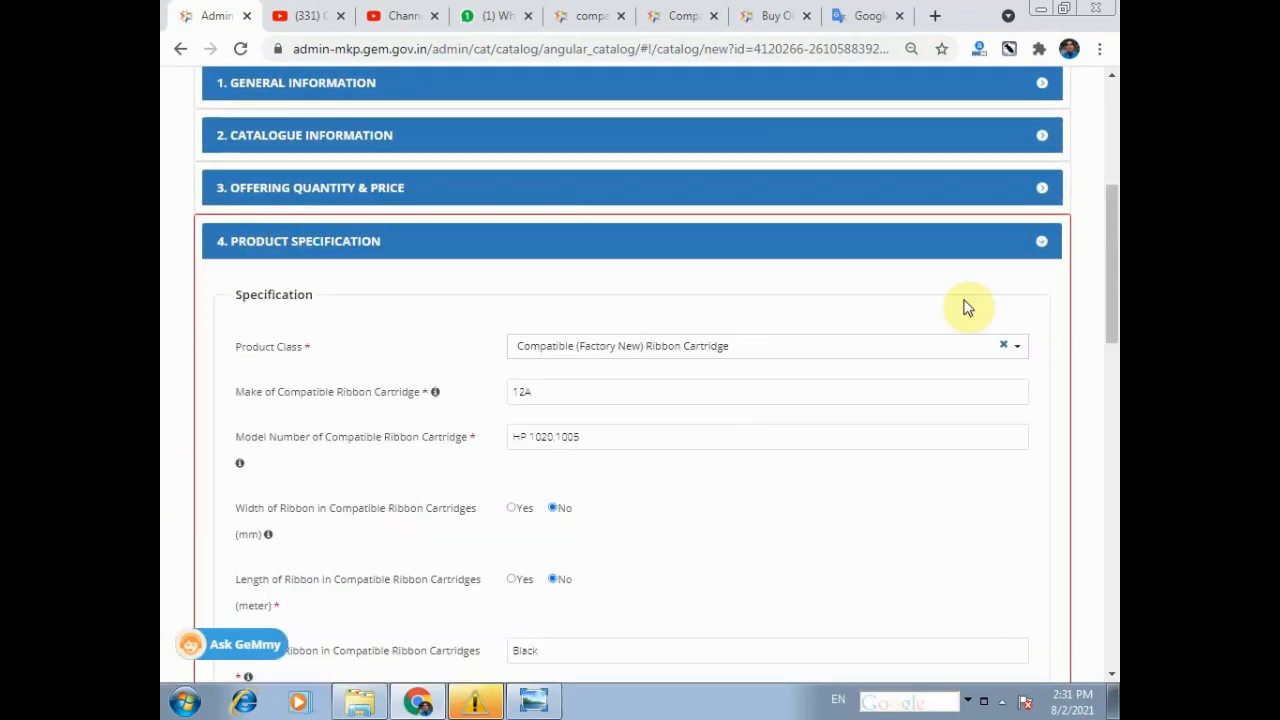
drag(1112, 250, 1166, 506)
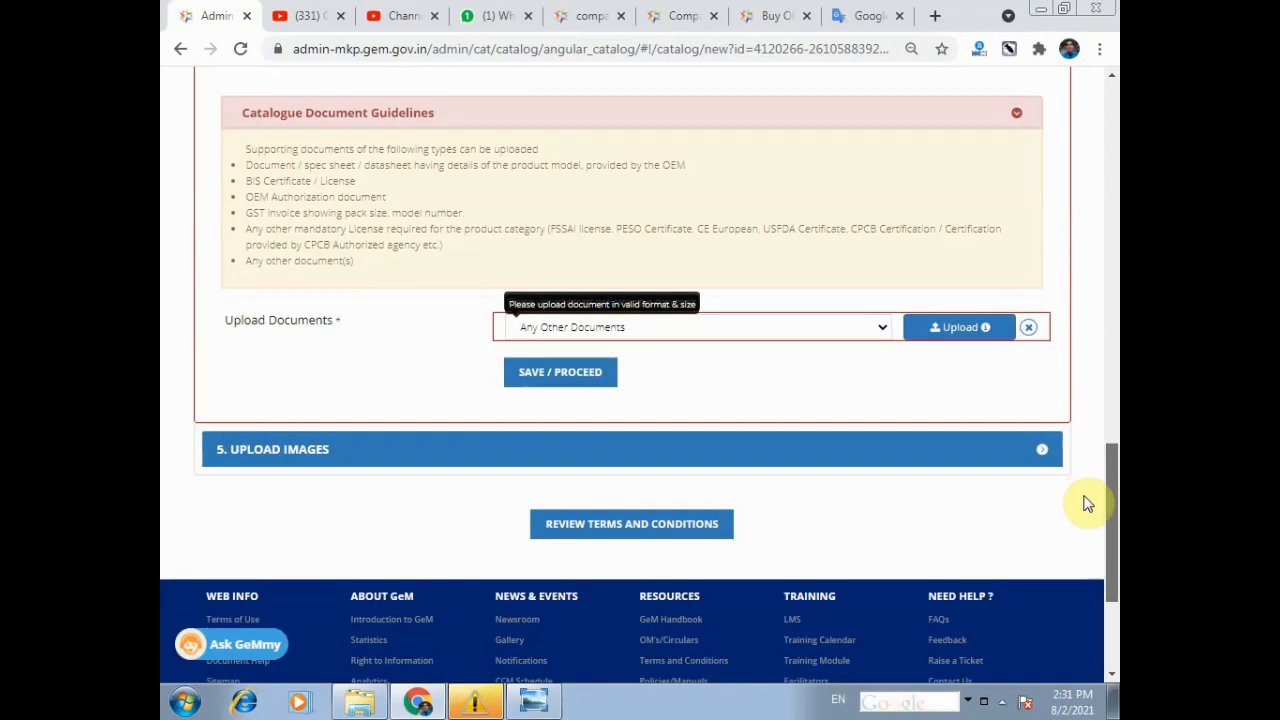
click(960, 340)
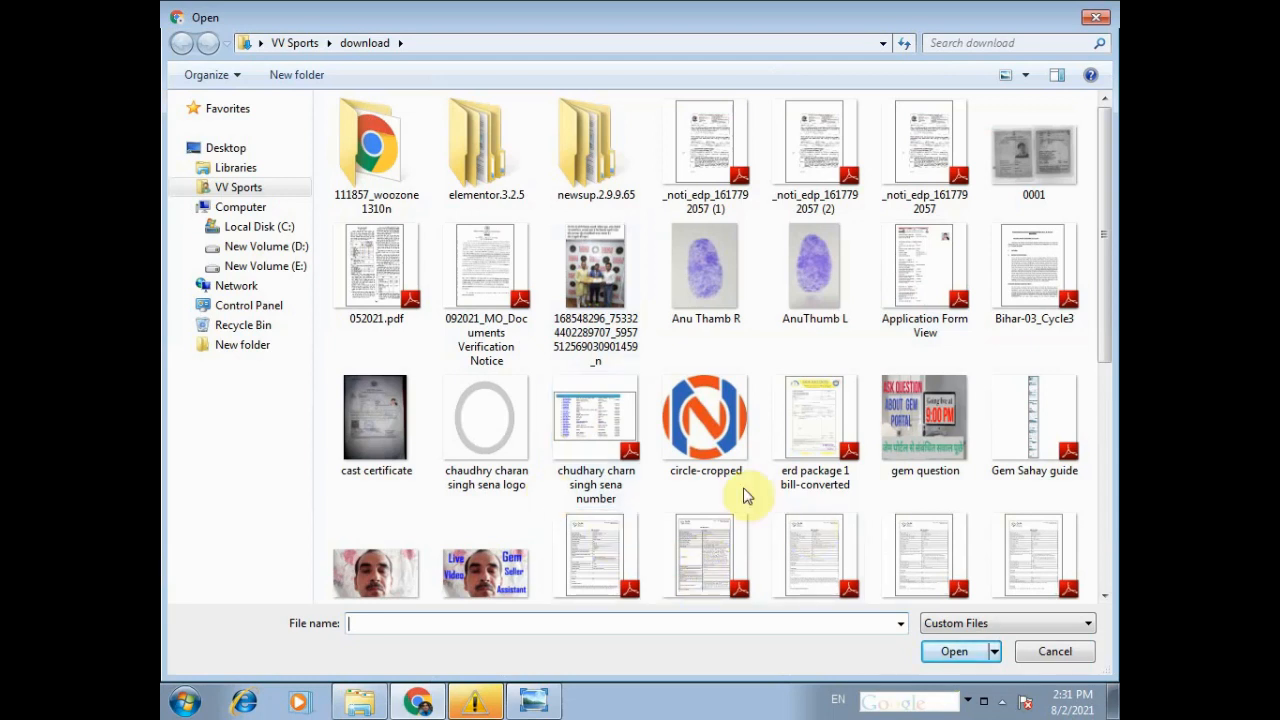
click(1030, 430)
click(920, 570)
click(955, 652)
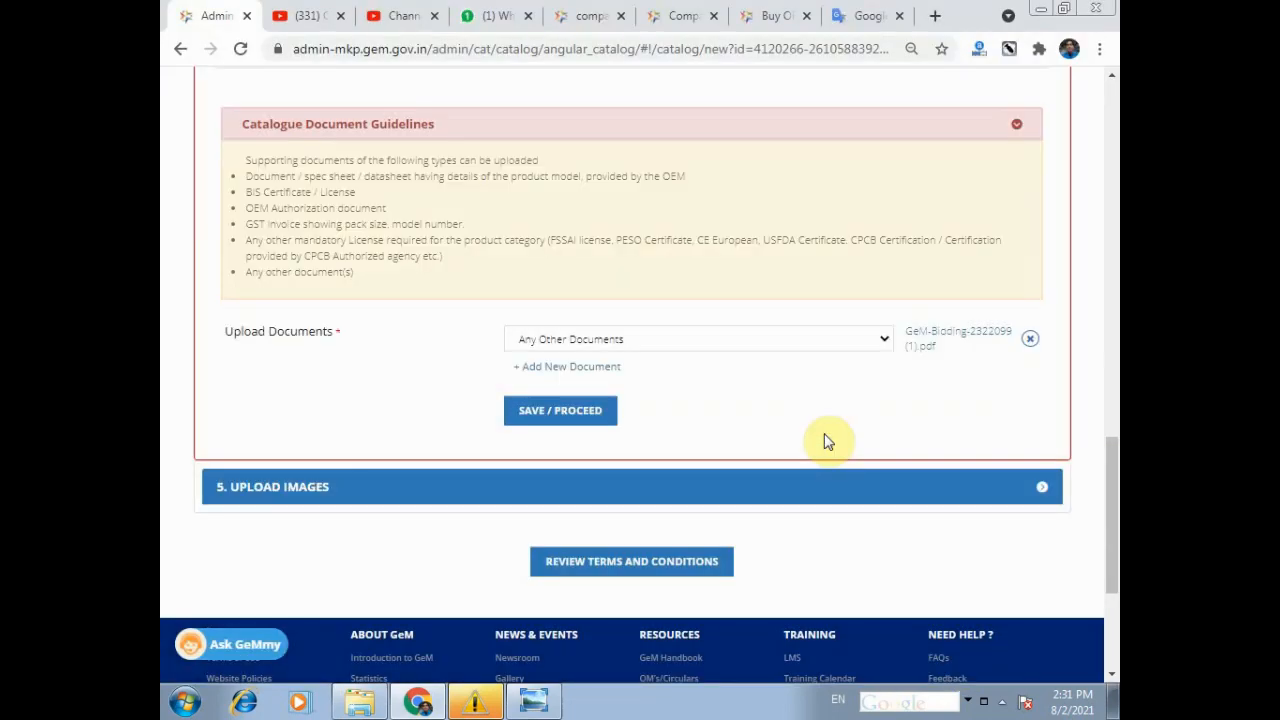
click(540, 411)
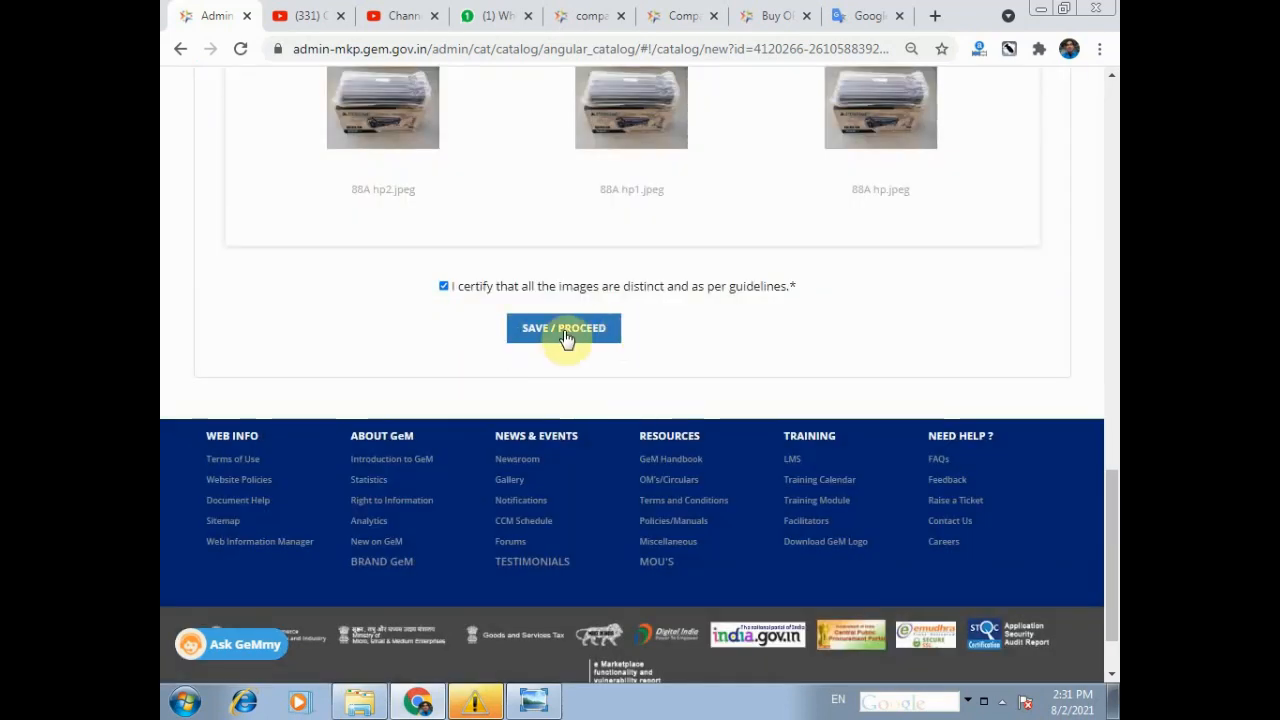
click(564, 330)
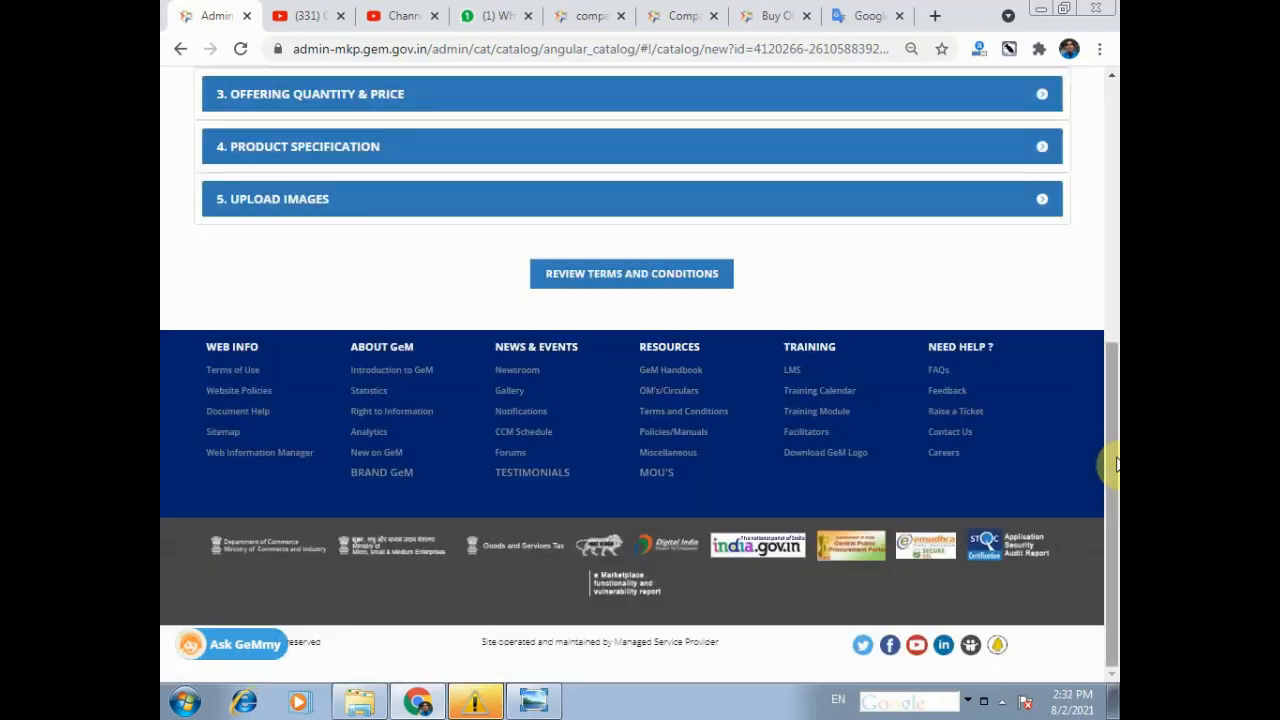
Open the GeM terms and conditions for review, and certify that they are read and agreed to for the product offering
drag(1108, 466, 1115, 340)
scroll(571, 486, down, 1)
click(631, 446)
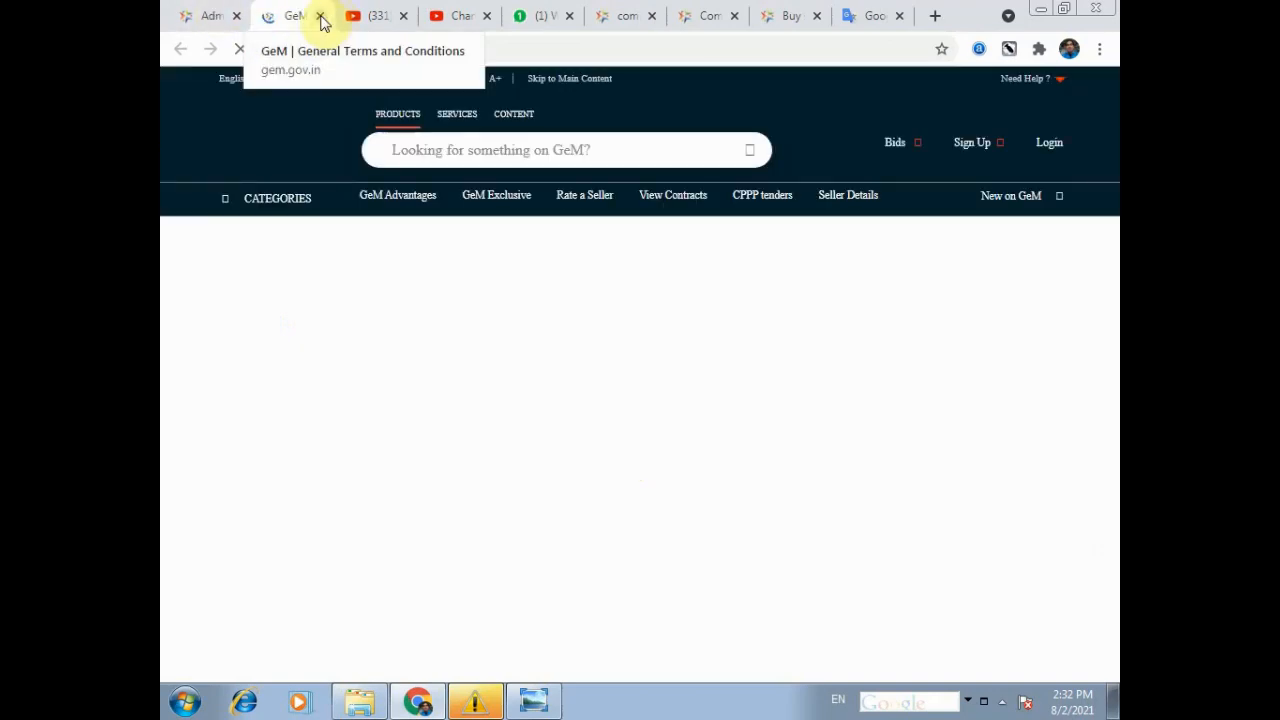
click(207, 17)
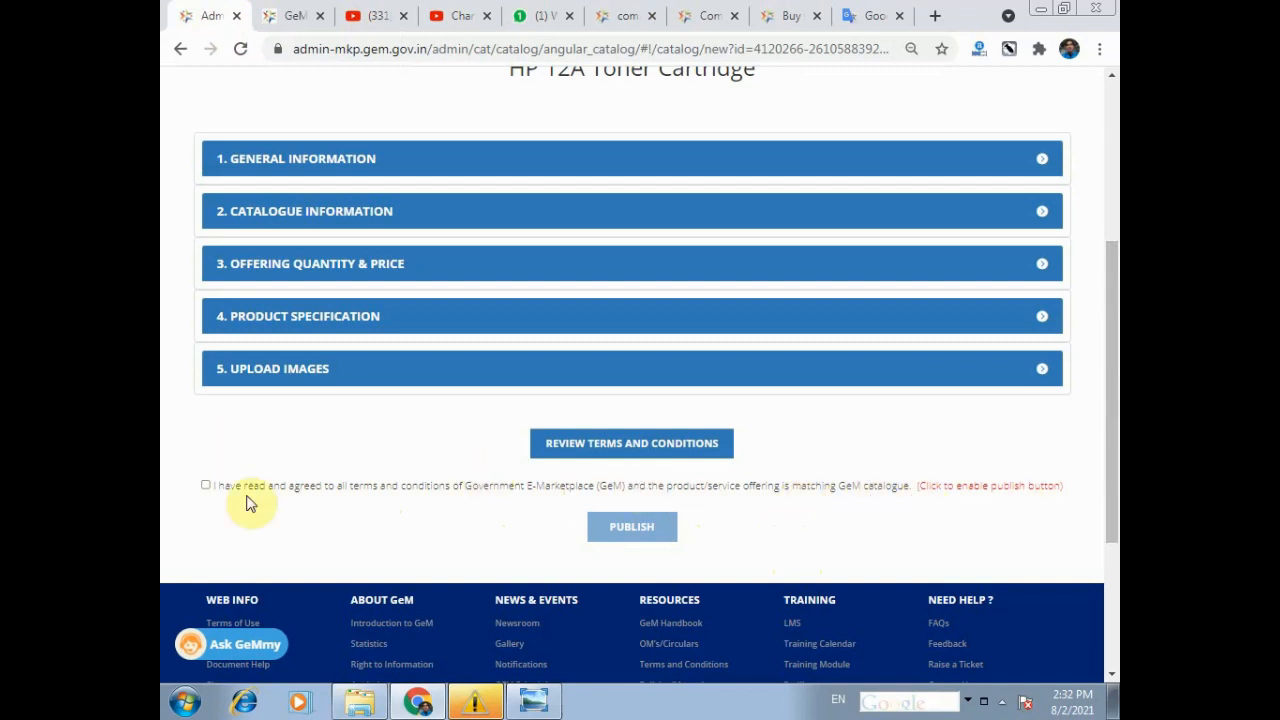
click(205, 487)
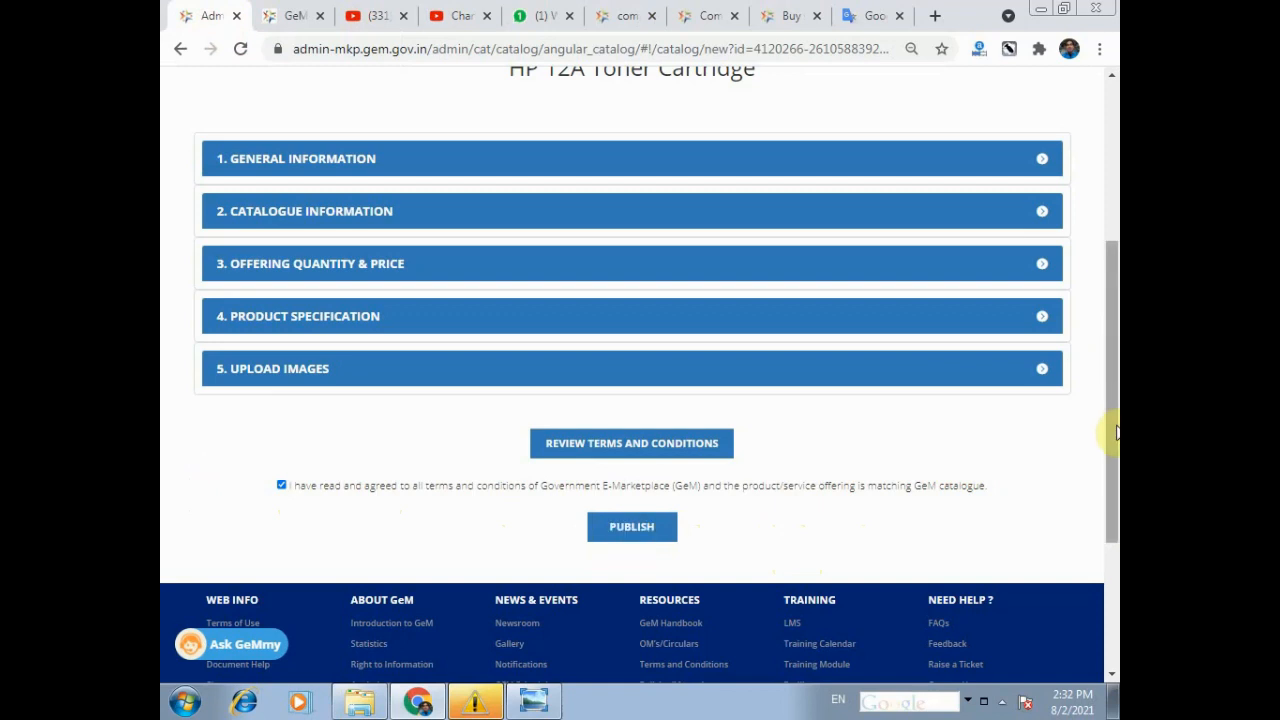
drag(1115, 432, 1112, 232)
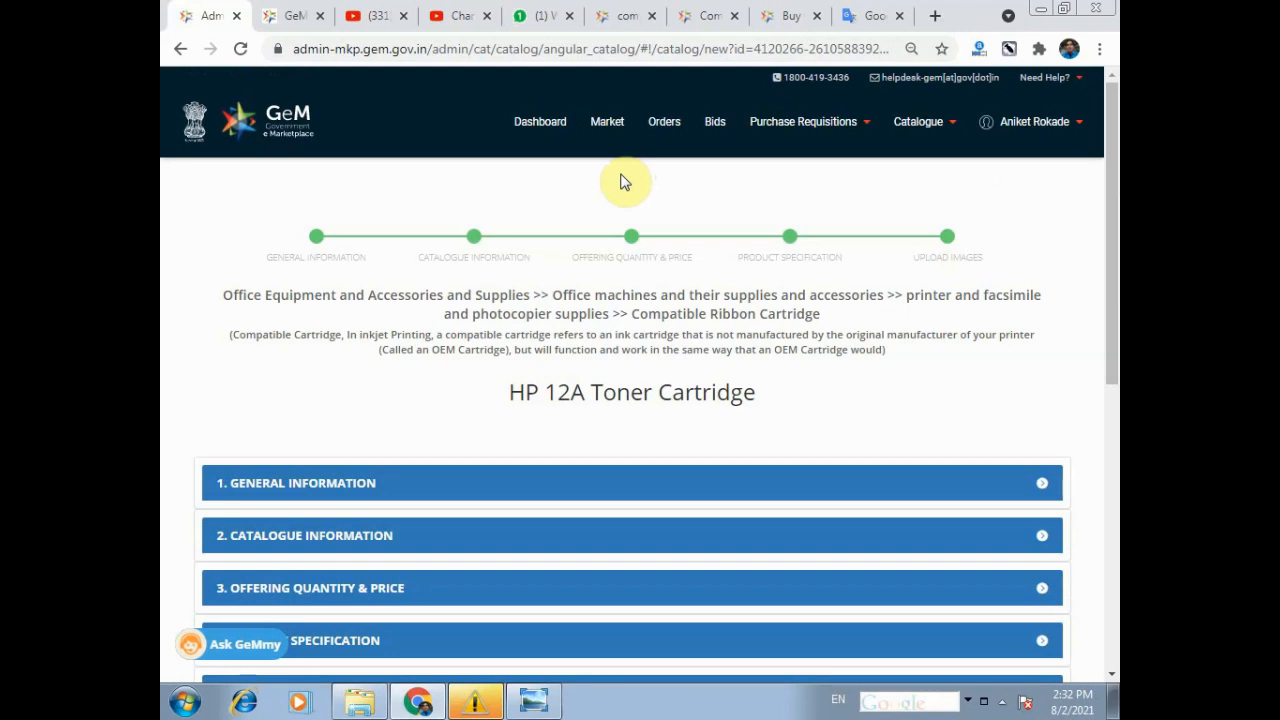
mouse_move(1110, 252)
mouse_down()
mouse_move(1108, 537)
mouse_move(1113, 230)
mouse_up()
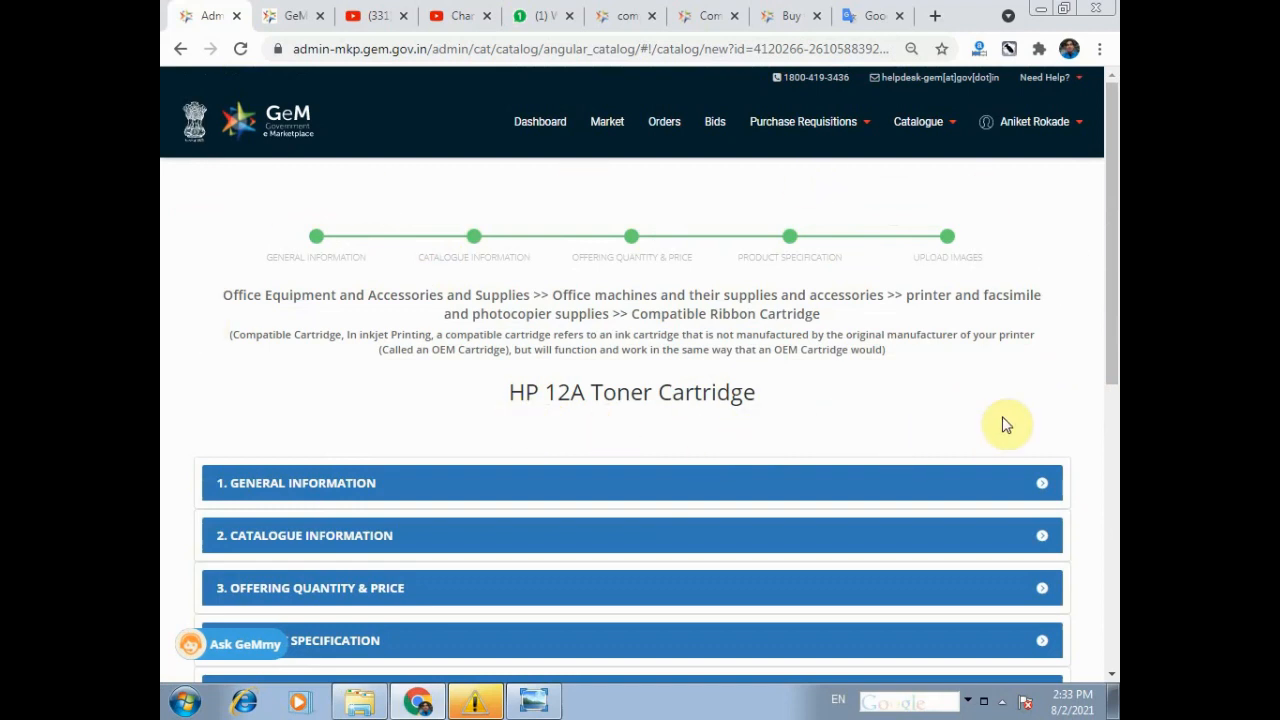
click(1001, 705)
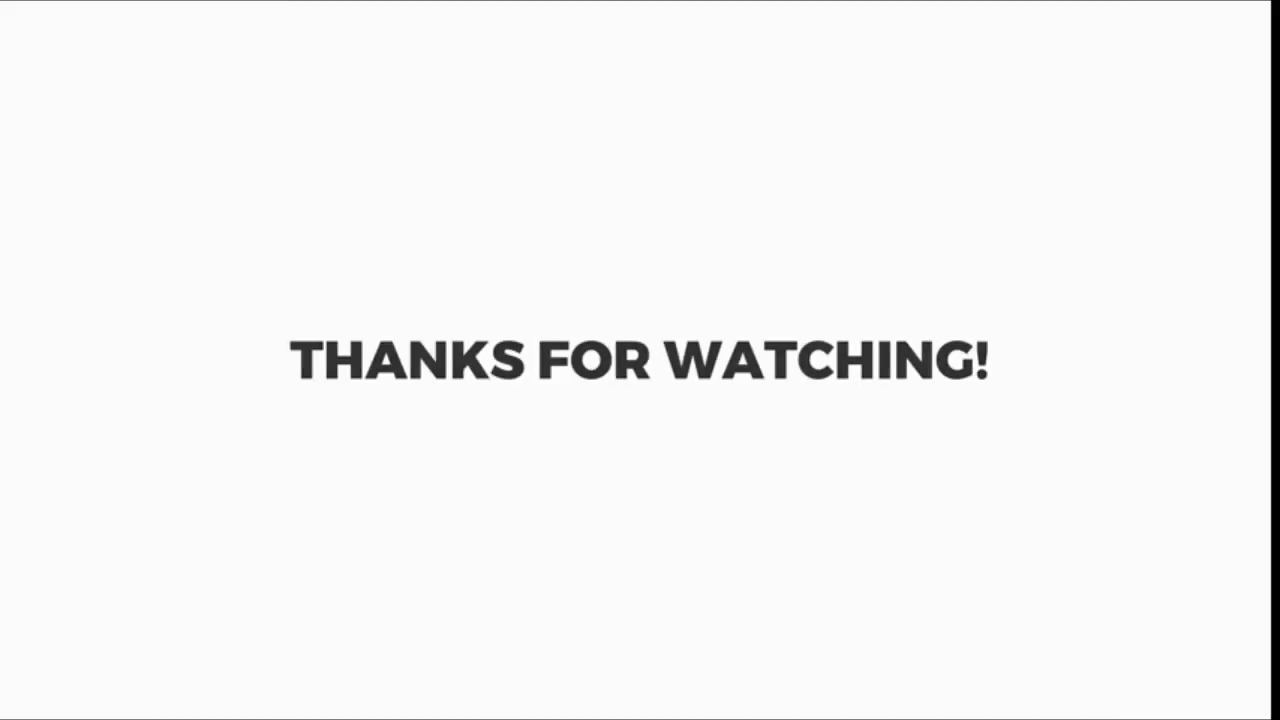